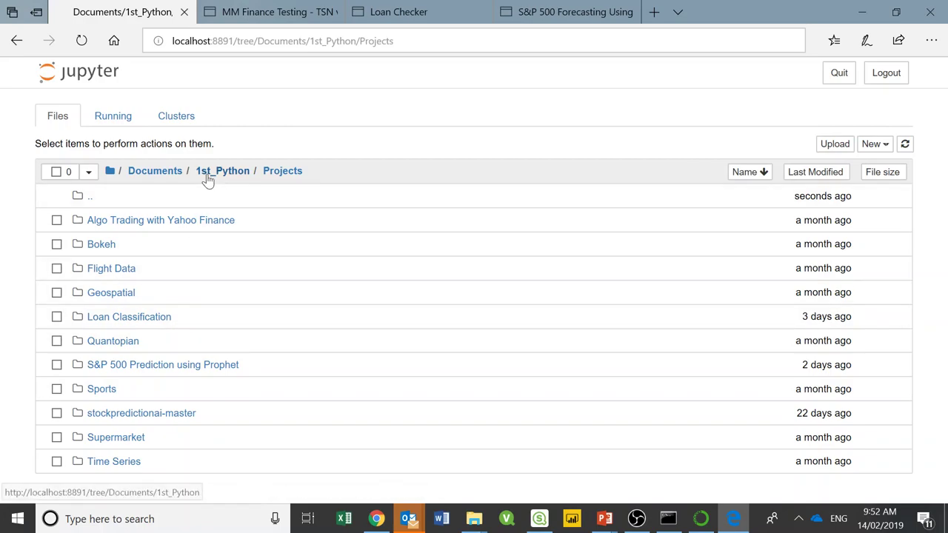
- Switch to the MM Finance Testing notebook and read through the list of topics the finance tutorial covers
{"action": "mouse_move", "coordinate": [263, 26]}
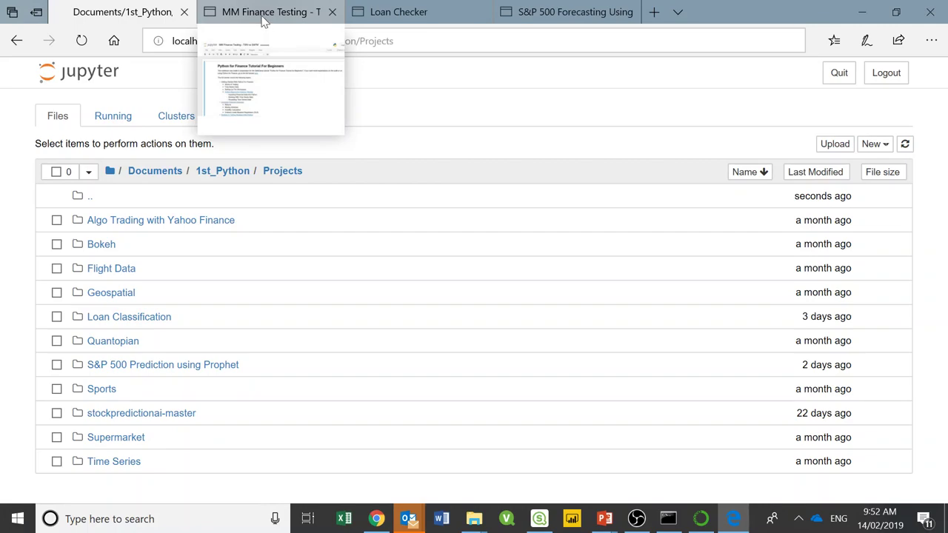
{"action": "left_click", "coordinate": [261, 18]}
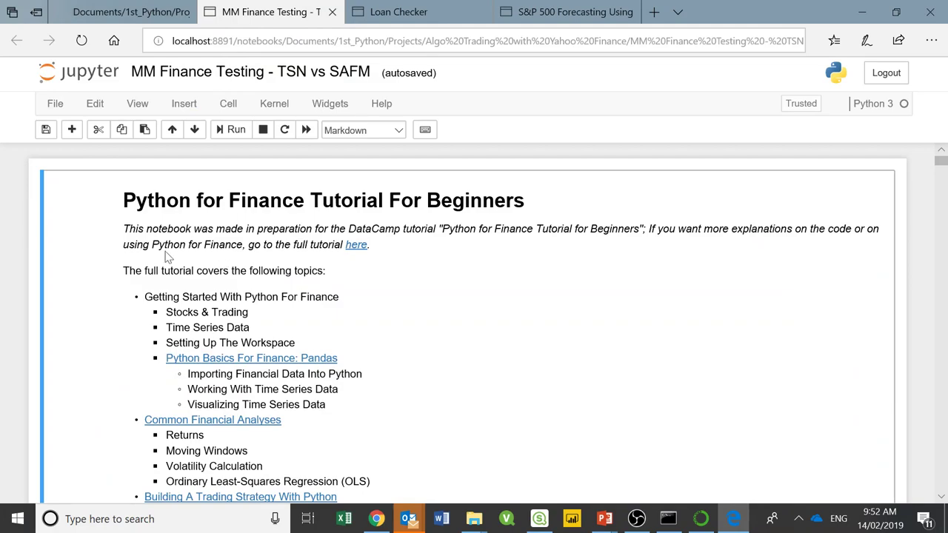
{"action": "scroll", "coordinate": [466, 326], "scroll_direction": "down", "scroll_amount": 1}
{"action": "scroll", "coordinate": [226, 215], "scroll_direction": "down", "scroll_amount": 2}
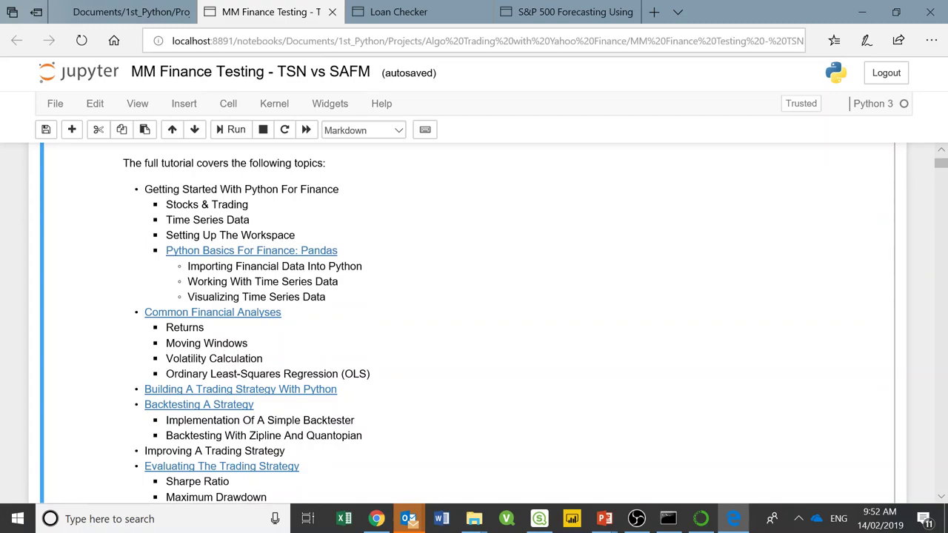
{"action": "scroll", "coordinate": [480, 302], "scroll_direction": "down", "scroll_amount": 5}
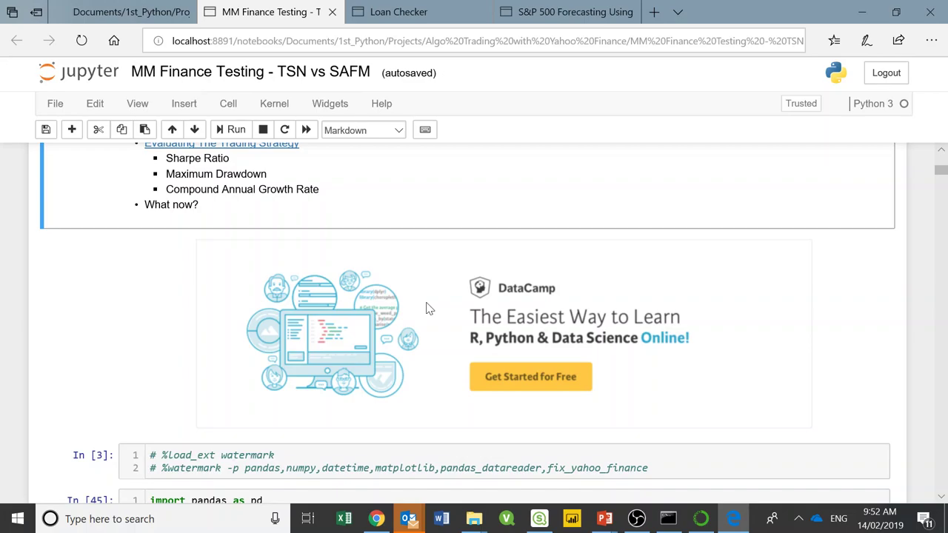
- Switch to the PowerPoint slideshow and review the finance project slides on loan classification, Prophet forecasting and Yahoo Finance algorithmic trading
{"action": "key", "text": "alt+Tab"}
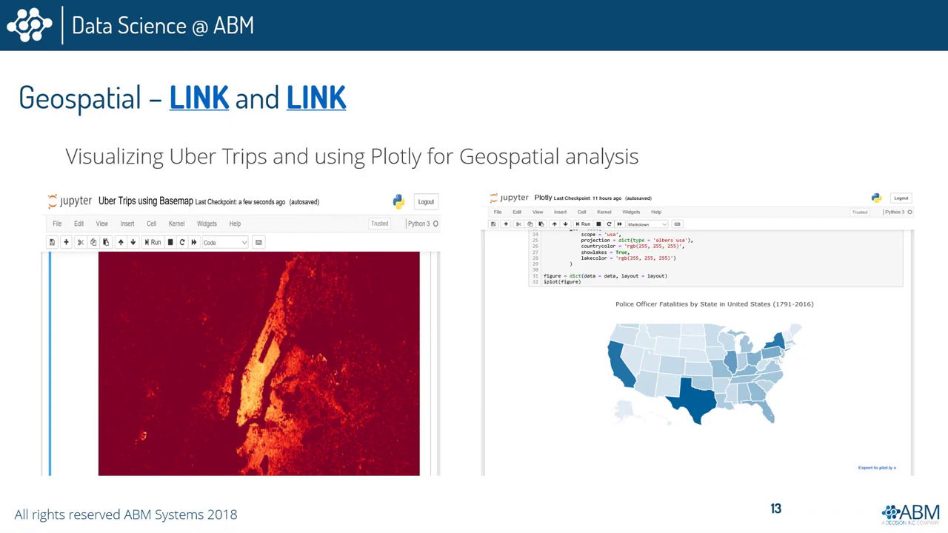
{"action": "key", "text": "Left"}
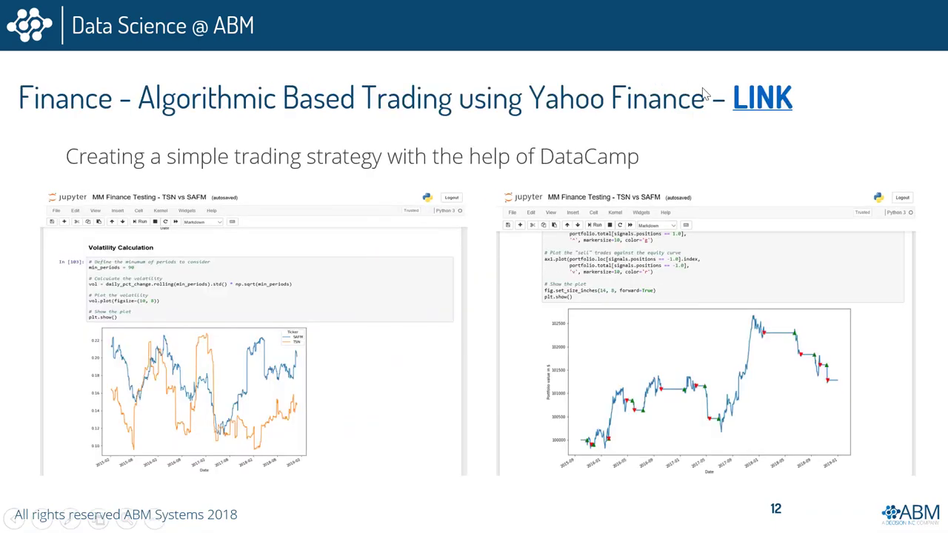
{"action": "key", "text": "Left"}
{"action": "key", "text": "Left"}
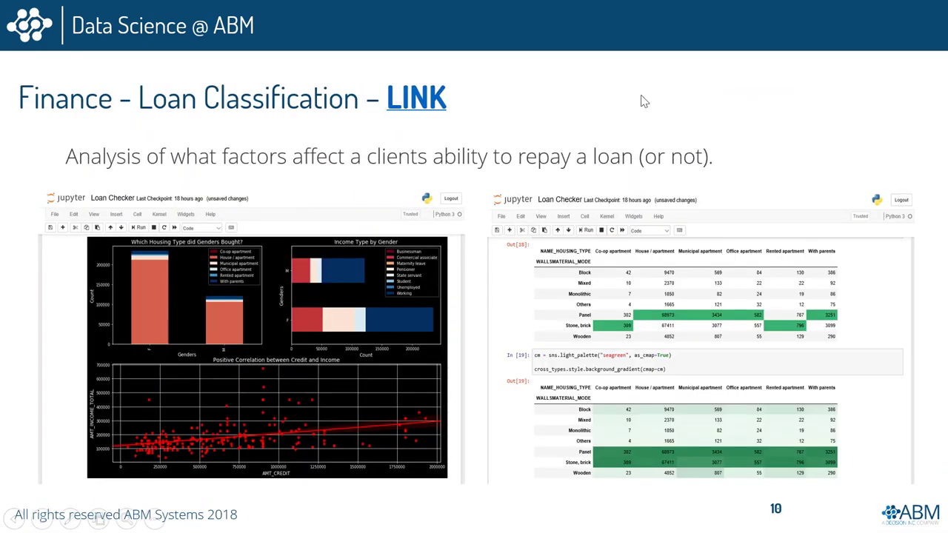
{"action": "key", "text": "Right"}
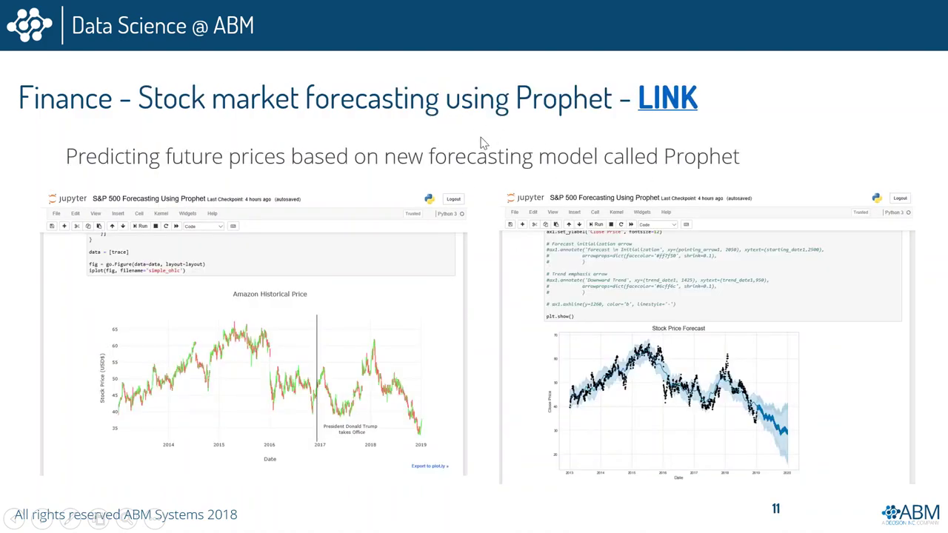
{"action": "key", "text": "Right"}
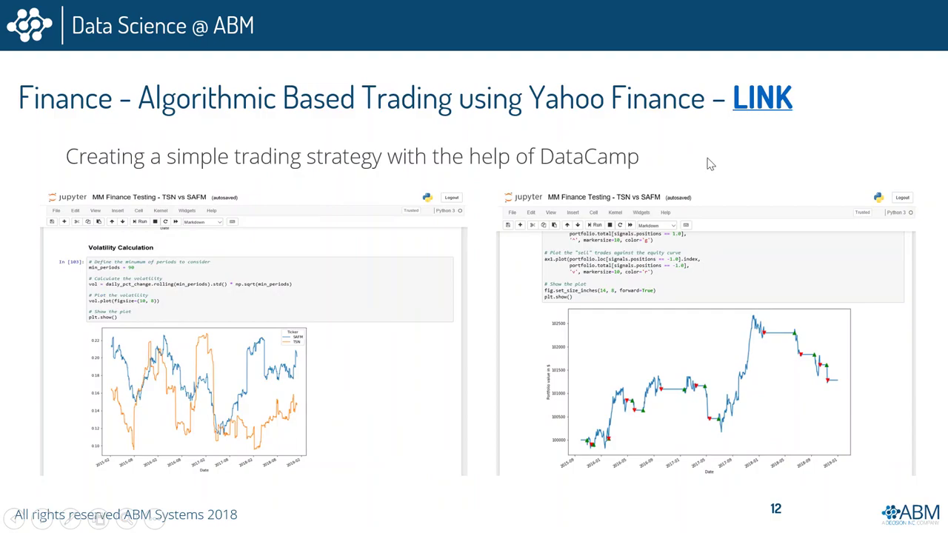
- Return to the MM Finance Testing notebook in Edge and view the cell importing pandas, numpy, datetime and matplotlib
{"action": "key", "text": "alt+Tab"}
{"action": "scroll", "coordinate": [631, 198], "scroll_direction": "down", "scroll_amount": 2}
{"action": "scroll", "coordinate": [632, 198], "scroll_direction": "down", "scroll_amount": 3}
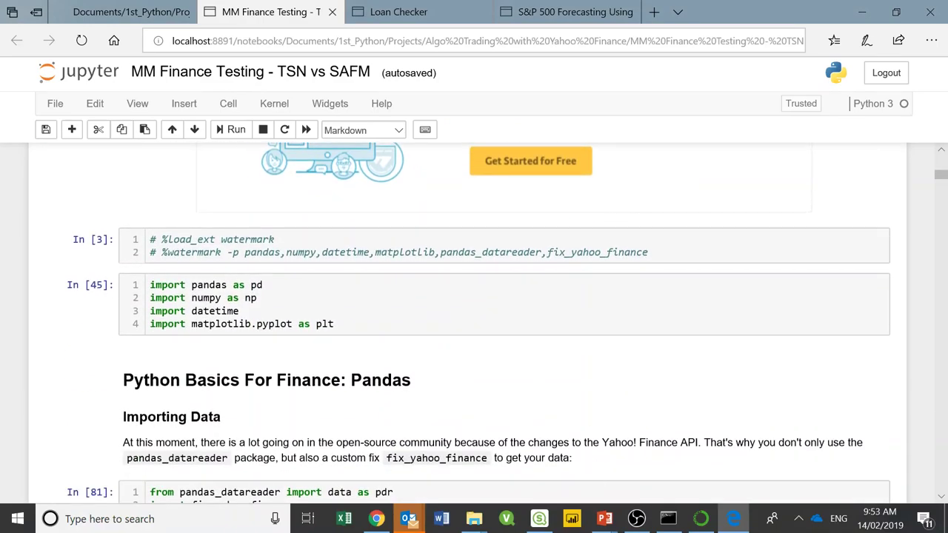
- Look at the Anaconda Navigator home applications, plus the Anaconda Distribution web page in Chrome
{"action": "left_click", "coordinate": [700, 518]}
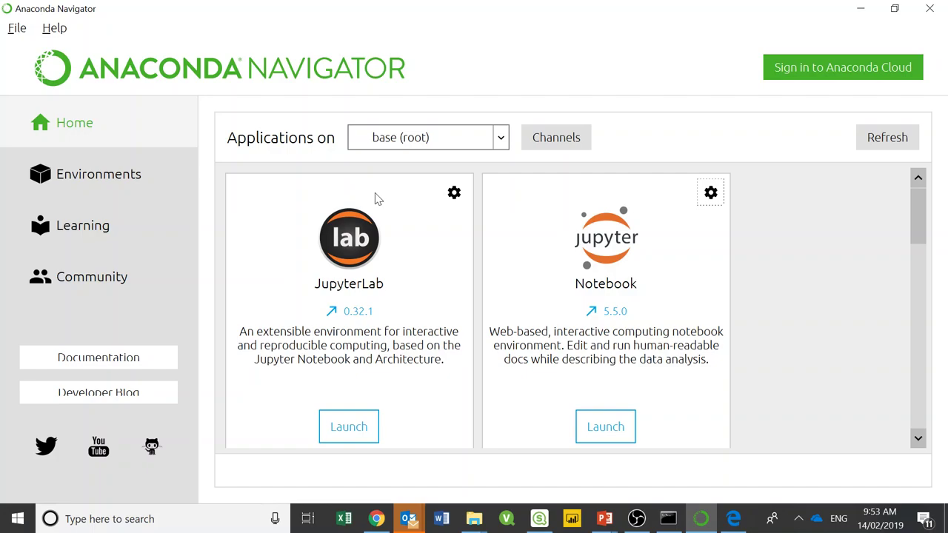
{"action": "left_click", "coordinate": [379, 520]}
{"action": "left_click", "coordinate": [327, 10]}
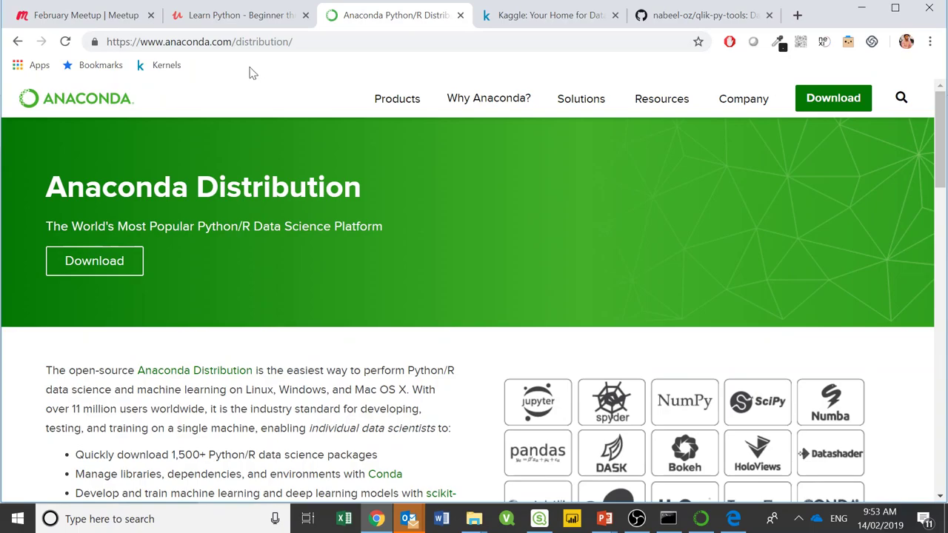
{"action": "scroll", "coordinate": [474, 317], "scroll_direction": "down", "scroll_amount": 2}
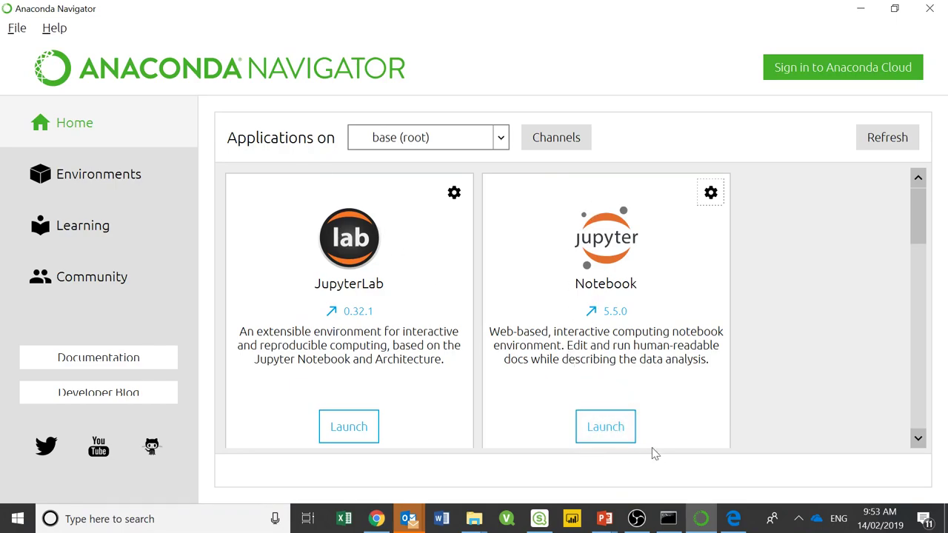
- Return to the notebook in Edge and examine the Importing Data section, including the TSN Yahoo Finance query and its output table
{"action": "left_click", "coordinate": [733, 518]}
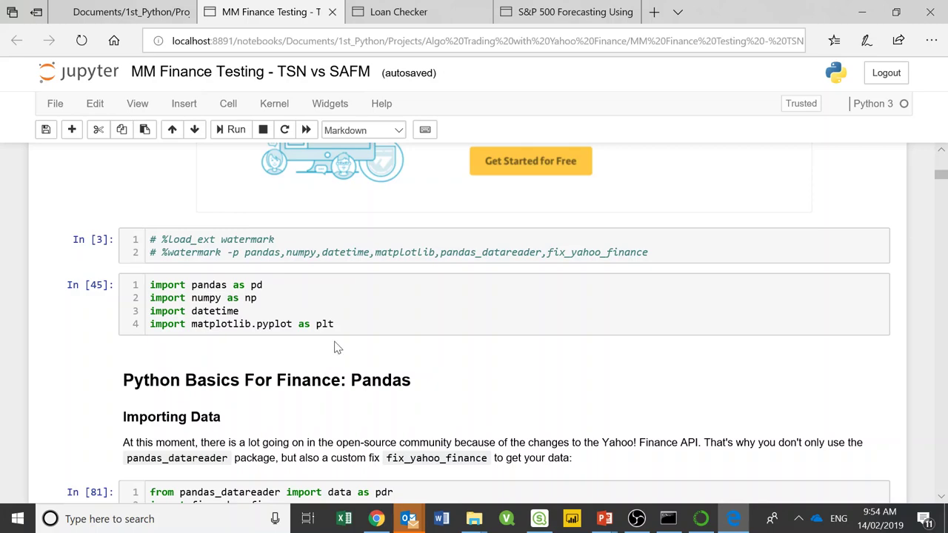
{"action": "scroll", "coordinate": [334, 347], "scroll_direction": "down", "scroll_amount": 3}
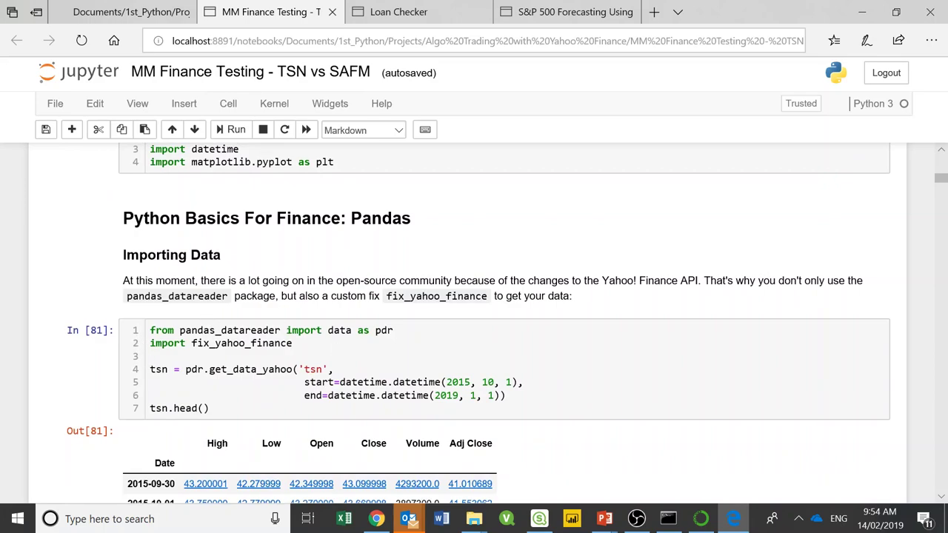
{"action": "scroll", "coordinate": [219, 390], "scroll_direction": "down", "scroll_amount": 1}
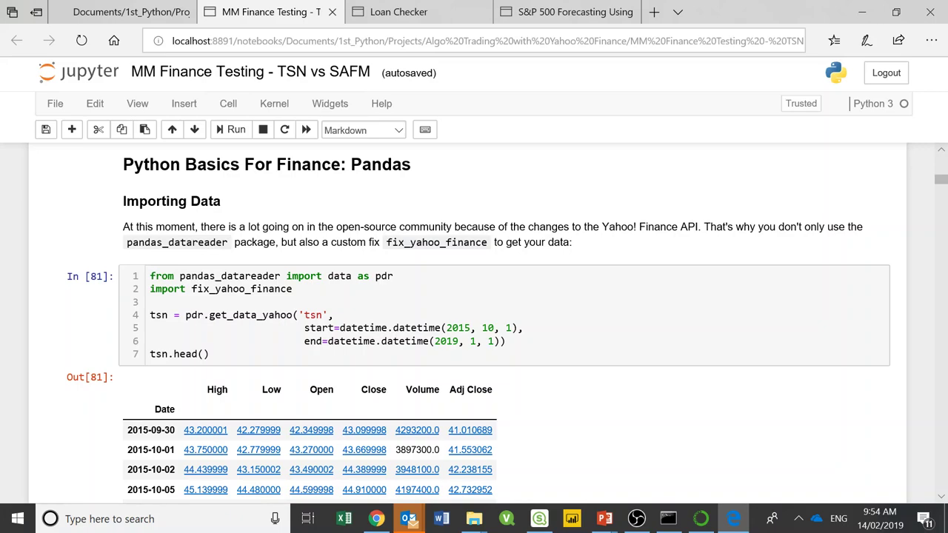
{"action": "scroll", "coordinate": [474, 319], "scroll_direction": "down", "scroll_amount": 1}
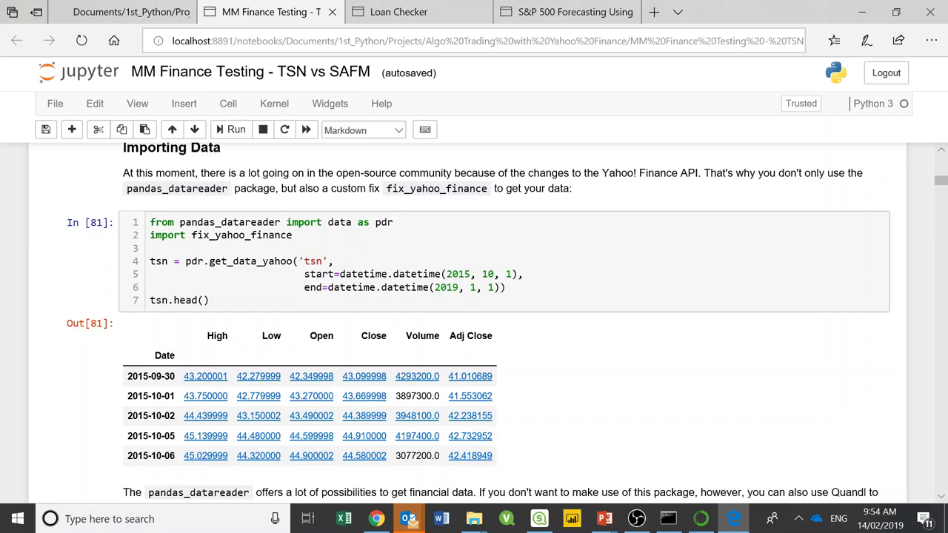
{"action": "scroll", "coordinate": [474, 318], "scroll_direction": "down", "scroll_amount": 1}
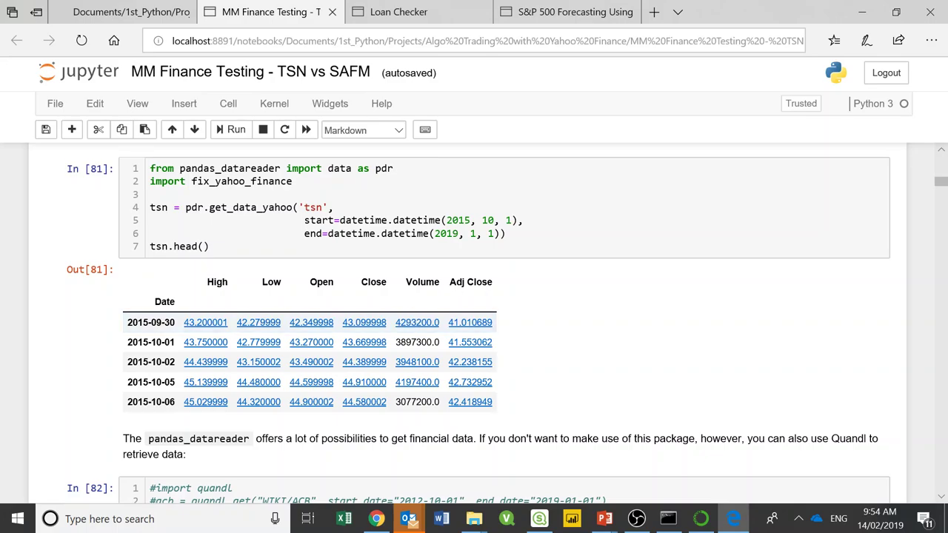
- Examine the Working With Time Series Data section, including the index, column and date-based row selection cells and their printed output
{"action": "scroll", "coordinate": [482, 289], "scroll_direction": "down", "scroll_amount": 3}
{"action": "scroll", "coordinate": [349, 320], "scroll_direction": "down", "scroll_amount": 2}
{"action": "scroll", "coordinate": [348, 240], "scroll_direction": "down", "scroll_amount": 1}
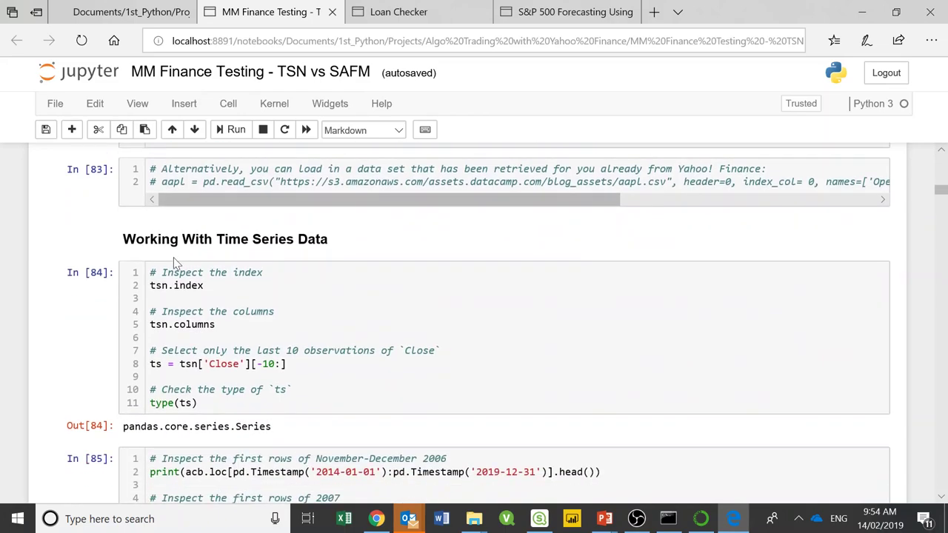
{"action": "scroll", "coordinate": [186, 252], "scroll_direction": "down", "scroll_amount": 3}
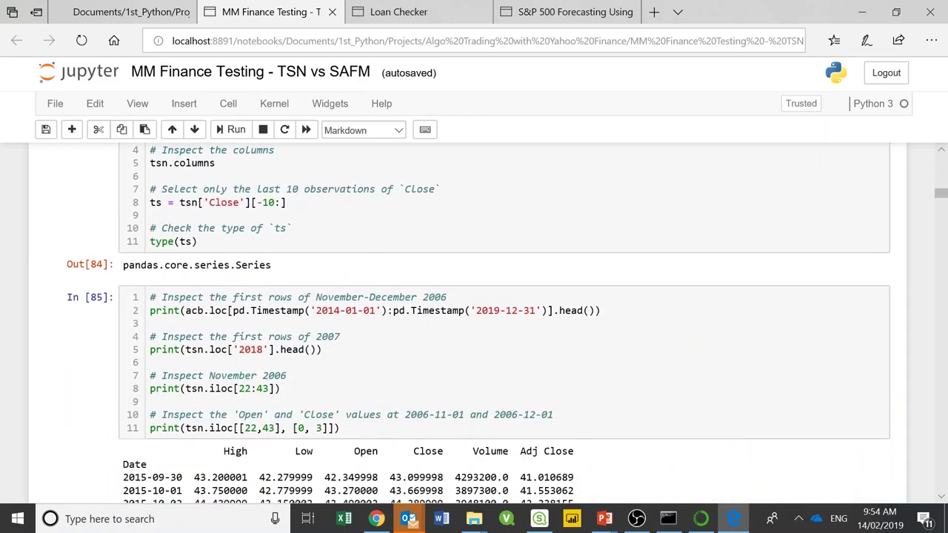
{"action": "scroll", "coordinate": [479, 323], "scroll_direction": "up", "scroll_amount": 2}
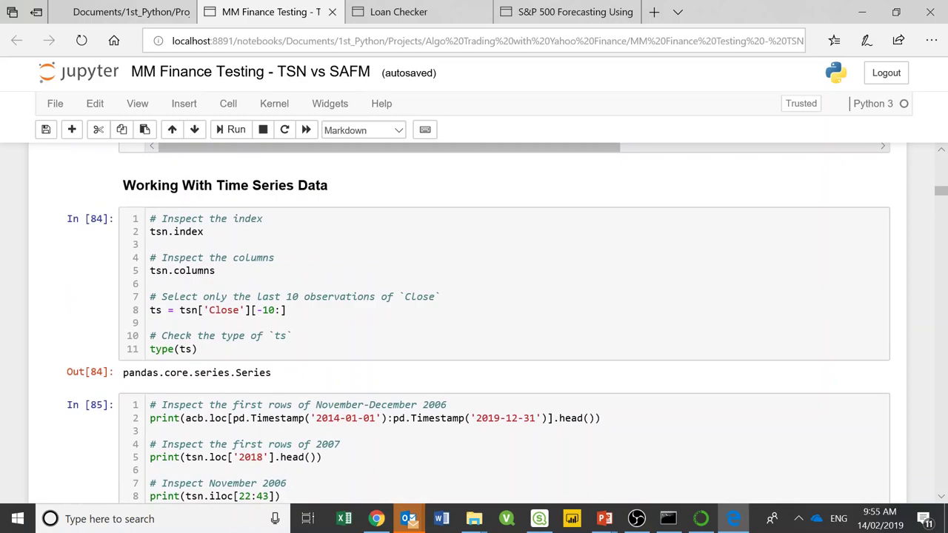
{"action": "scroll", "coordinate": [189, 365], "scroll_direction": "down", "scroll_amount": 3}
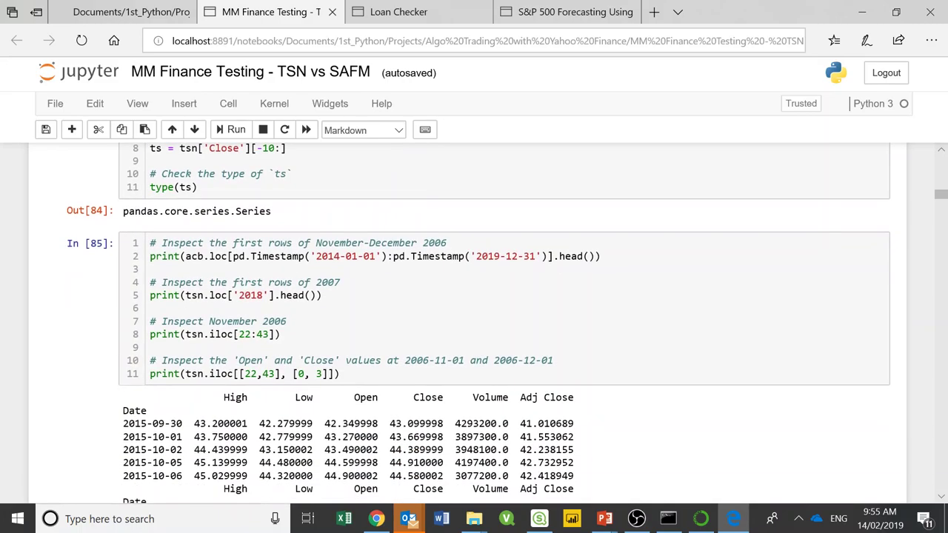
{"action": "scroll", "coordinate": [478, 323], "scroll_direction": "down", "scroll_amount": 2}
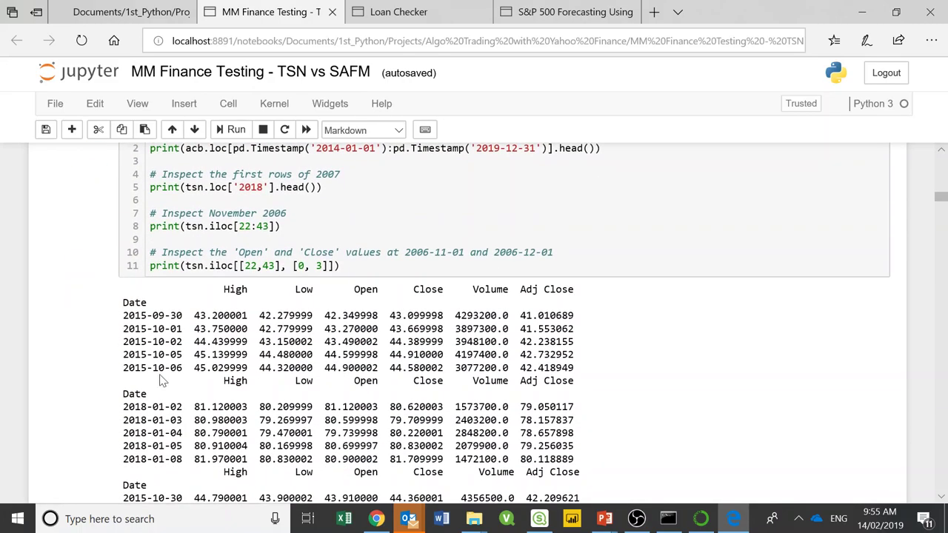
{"action": "scroll", "coordinate": [504, 324], "scroll_direction": "down", "scroll_amount": 10}
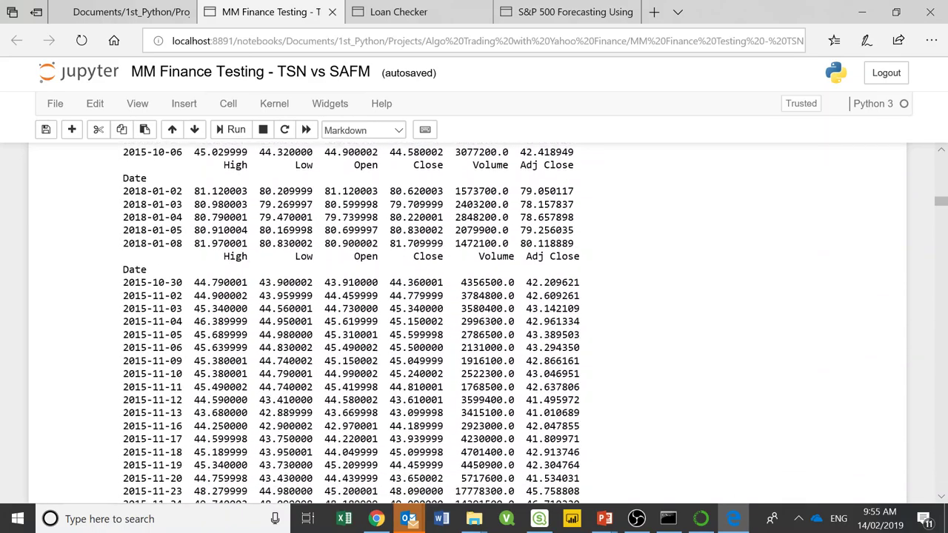
- Review the TSN closing price plot and the monthly and quarterly percentage change calculations
{"action": "scroll", "coordinate": [504, 323], "scroll_direction": "down", "scroll_amount": 7}
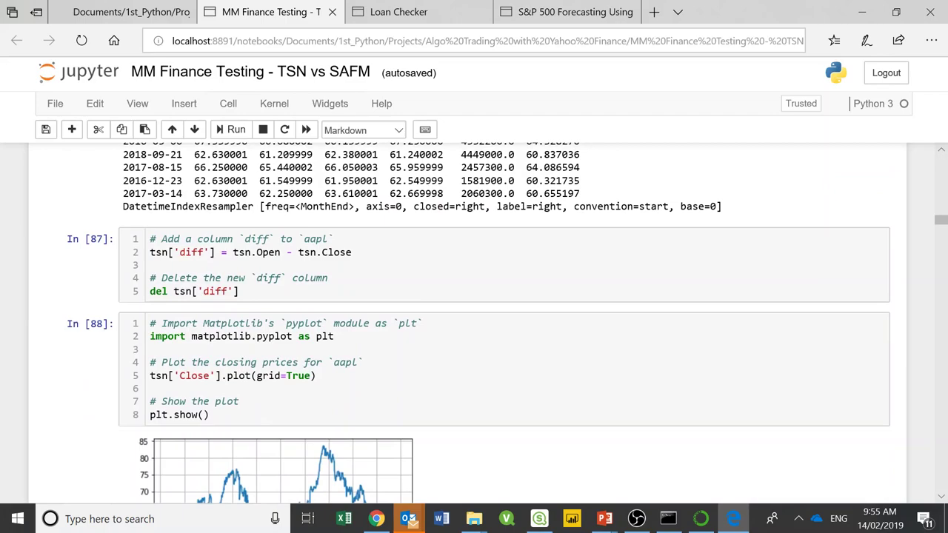
{"action": "scroll", "coordinate": [504, 324], "scroll_direction": "down", "scroll_amount": 12}
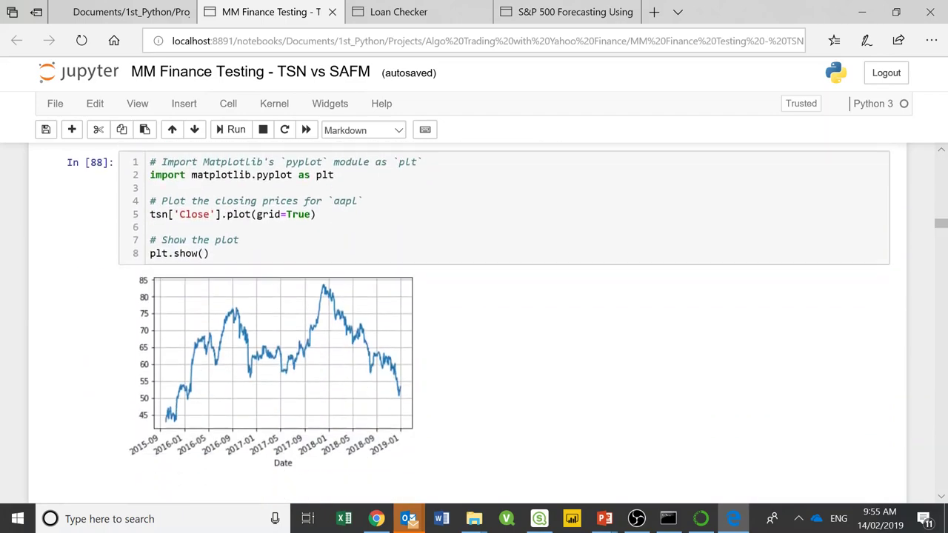
{"action": "scroll", "coordinate": [317, 313], "scroll_direction": "down", "scroll_amount": 10}
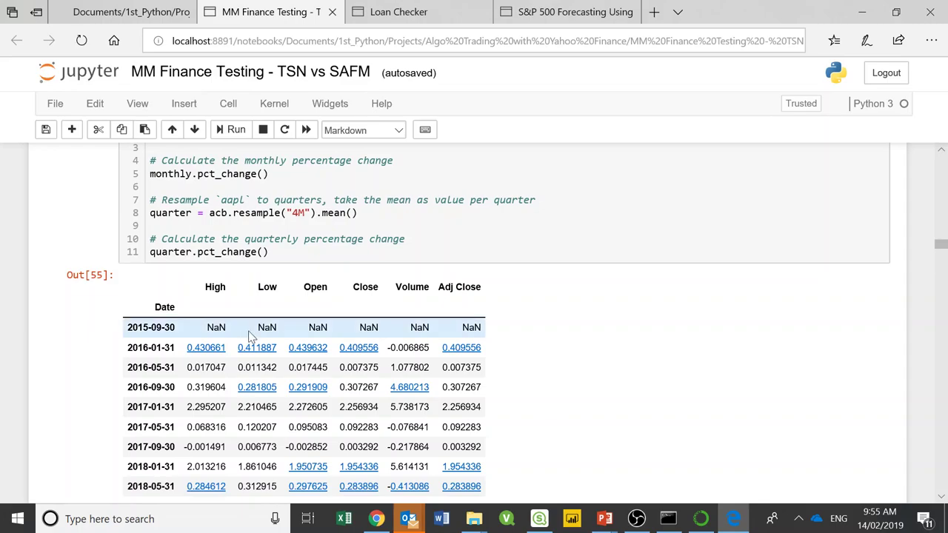
- Review the daily returns output, its 50-bin distribution histogram and the summary statistics
{"action": "scroll", "coordinate": [258, 324], "scroll_direction": "down", "scroll_amount": 5}
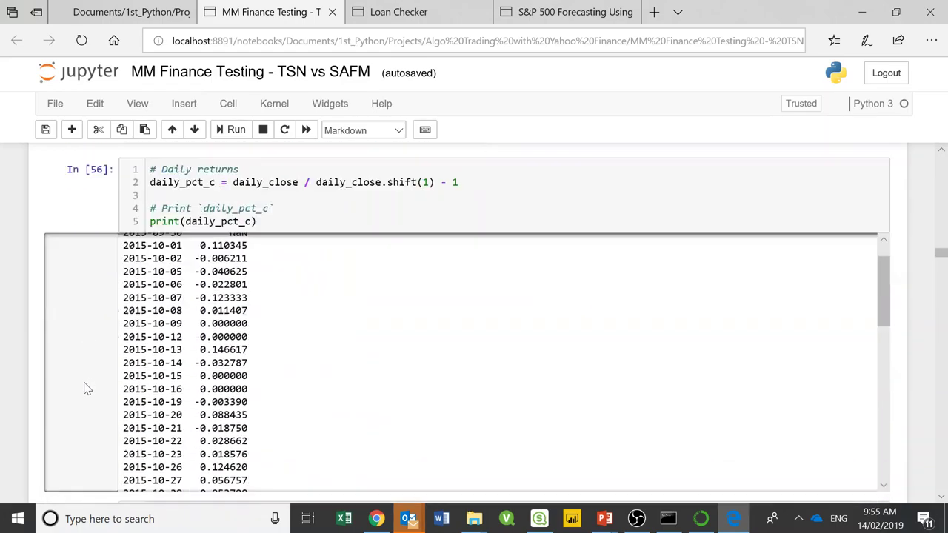
{"action": "scroll", "coordinate": [83, 384], "scroll_direction": "down", "scroll_amount": 5}
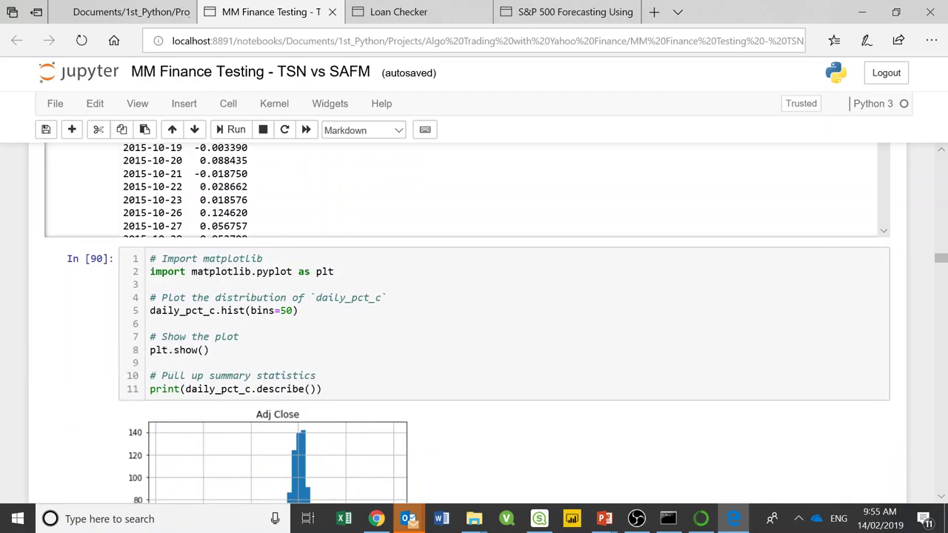
{"action": "scroll", "coordinate": [124, 370], "scroll_direction": "down", "scroll_amount": 3}
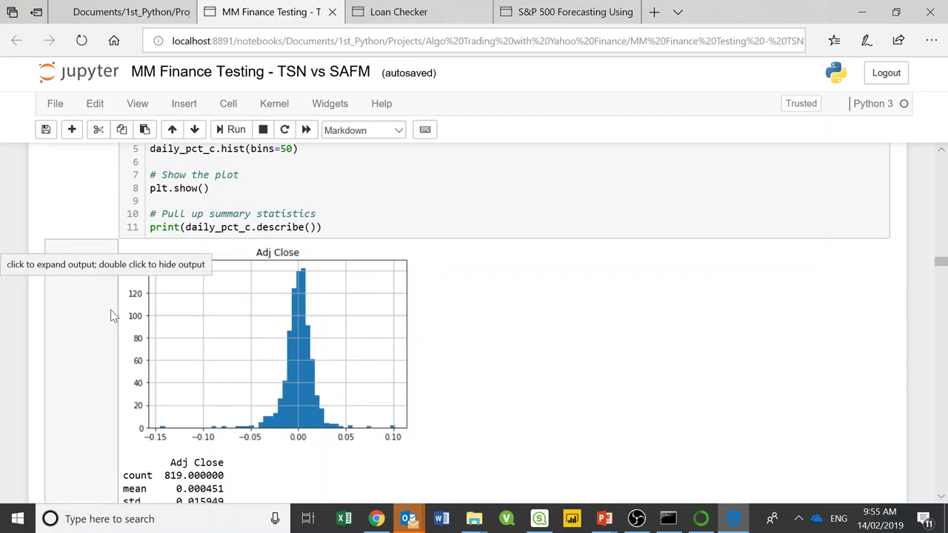
{"action": "scroll", "coordinate": [136, 364], "scroll_direction": "down", "scroll_amount": 2}
- Examine the cumulative daily returns calculation and plot, along with the monthly cumulative values and their chart
{"action": "scroll", "coordinate": [136, 364], "scroll_direction": "down", "scroll_amount": 5}
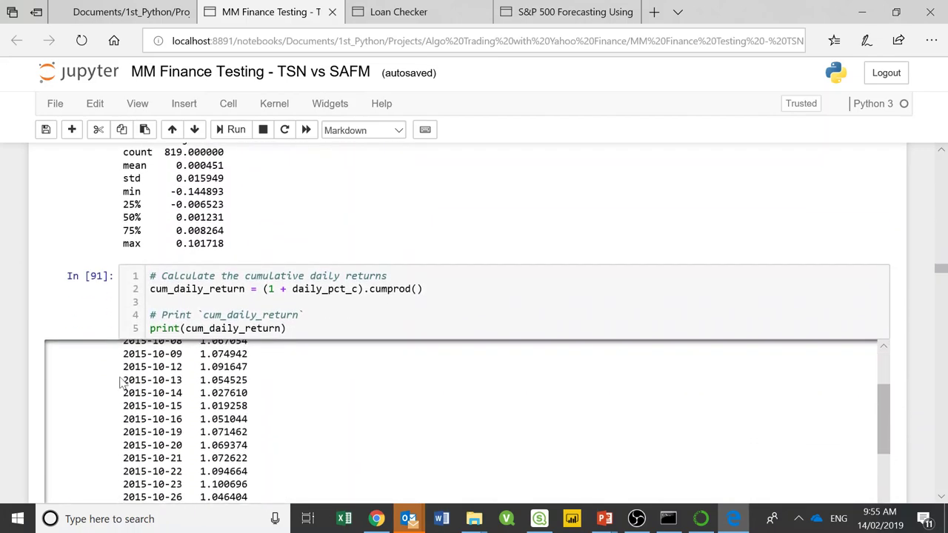
{"action": "scroll", "coordinate": [51, 417], "scroll_direction": "down", "scroll_amount": 8}
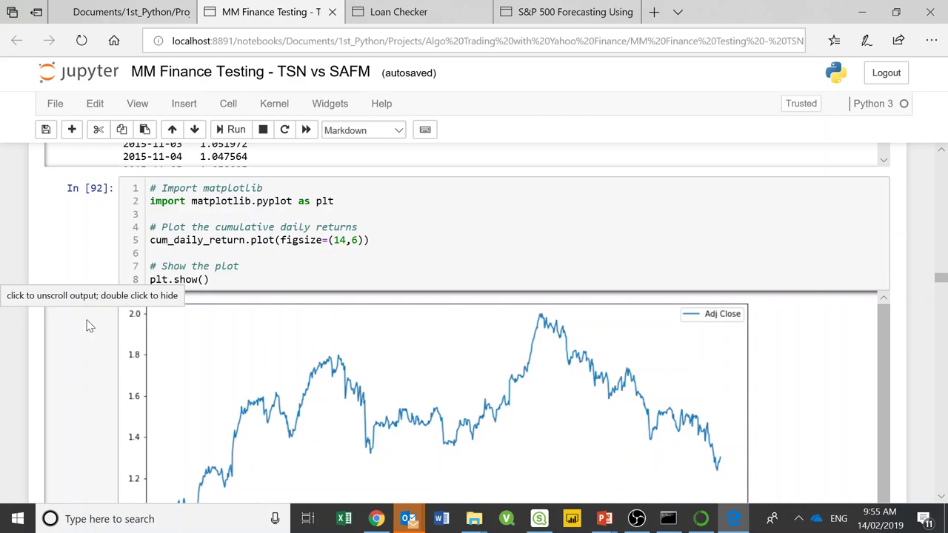
{"action": "scroll", "coordinate": [100, 345], "scroll_direction": "down", "scroll_amount": 1}
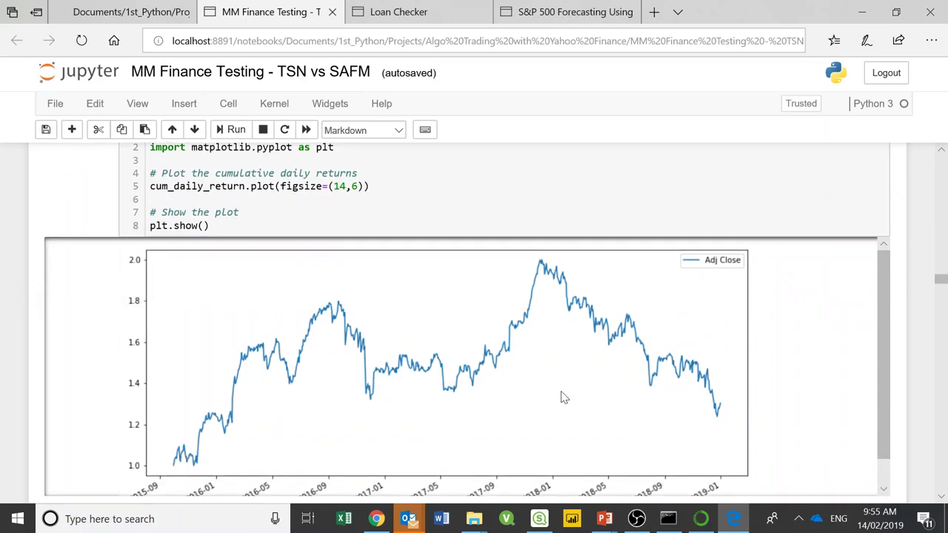
{"action": "scroll", "coordinate": [563, 396], "scroll_direction": "down", "scroll_amount": 1}
{"action": "scroll", "coordinate": [81, 405], "scroll_direction": "down", "scroll_amount": 10}
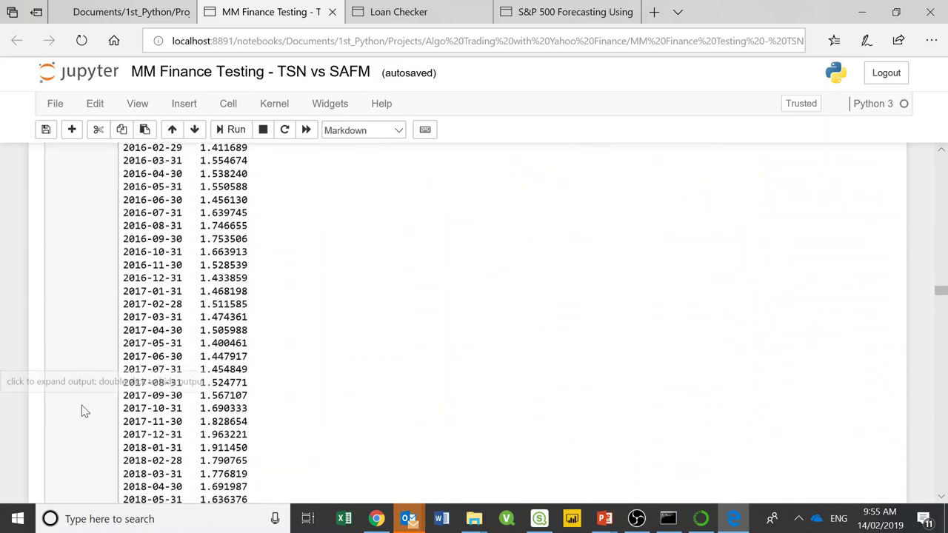
{"action": "scroll", "coordinate": [67, 400], "scroll_direction": "down", "scroll_amount": 4}
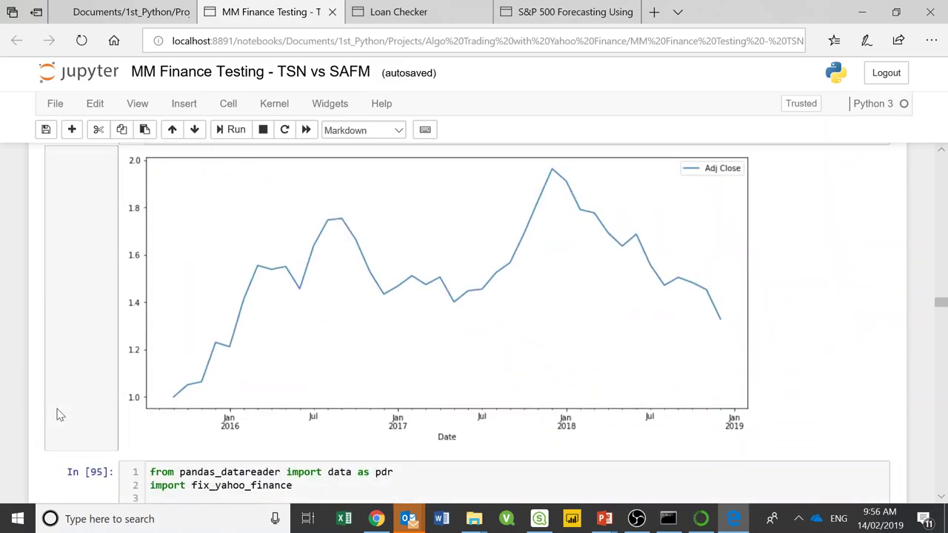
- Review the TSN and SAFM data retrieval function, the side-by-side daily percentage change histograms and the scatter matrix
{"action": "scroll", "coordinate": [57, 411], "scroll_direction": "down", "scroll_amount": 5}
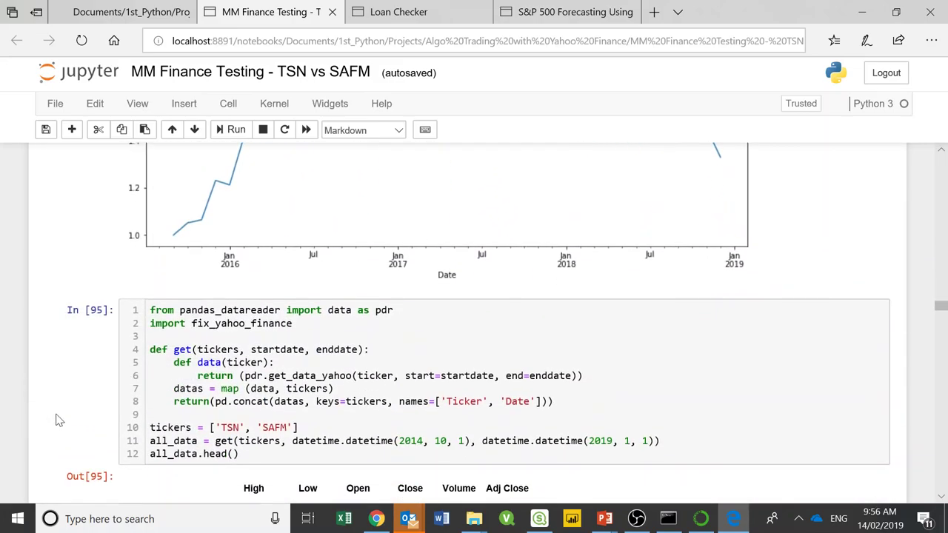
{"action": "scroll", "coordinate": [58, 422], "scroll_direction": "down", "scroll_amount": 12}
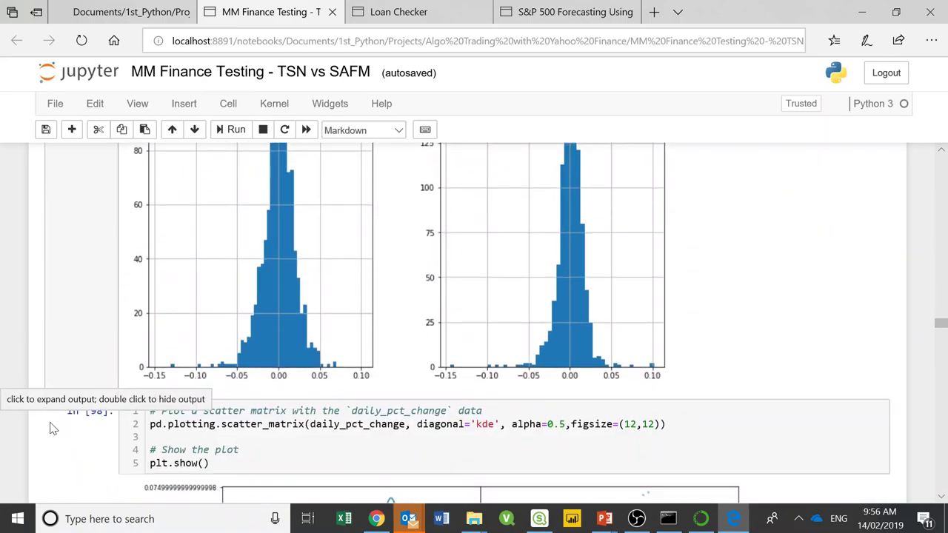
{"action": "scroll", "coordinate": [105, 313], "scroll_direction": "up", "scroll_amount": 3}
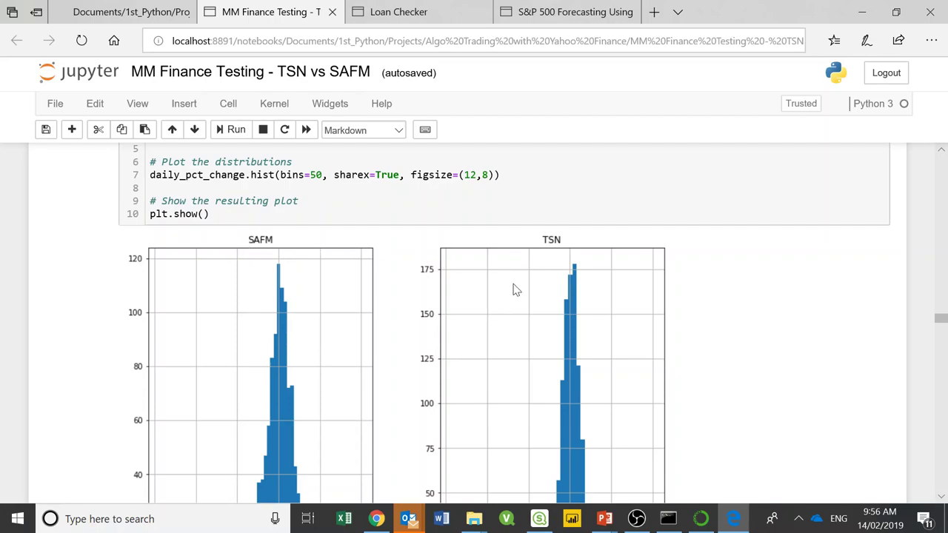
{"action": "scroll", "coordinate": [518, 288], "scroll_direction": "down", "scroll_amount": 2}
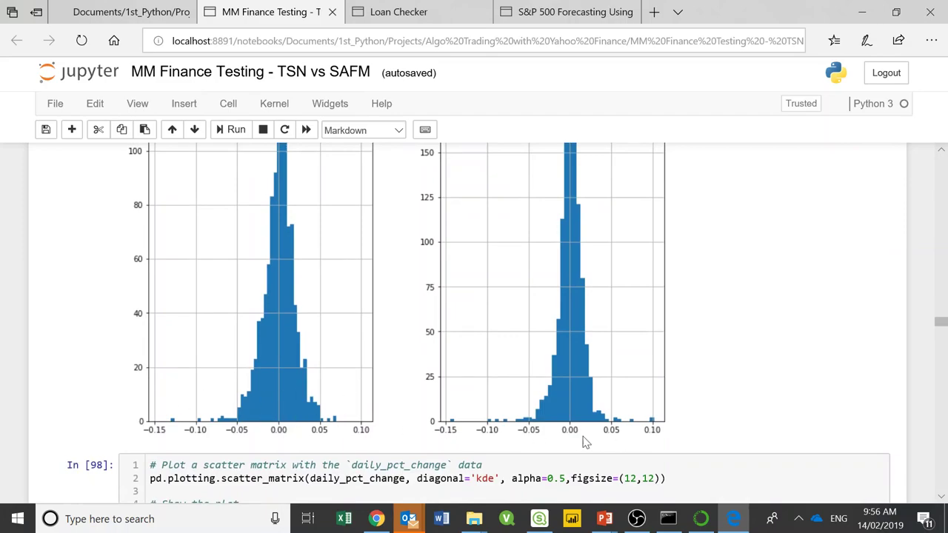
{"action": "scroll", "coordinate": [289, 355], "scroll_direction": "up", "scroll_amount": 2}
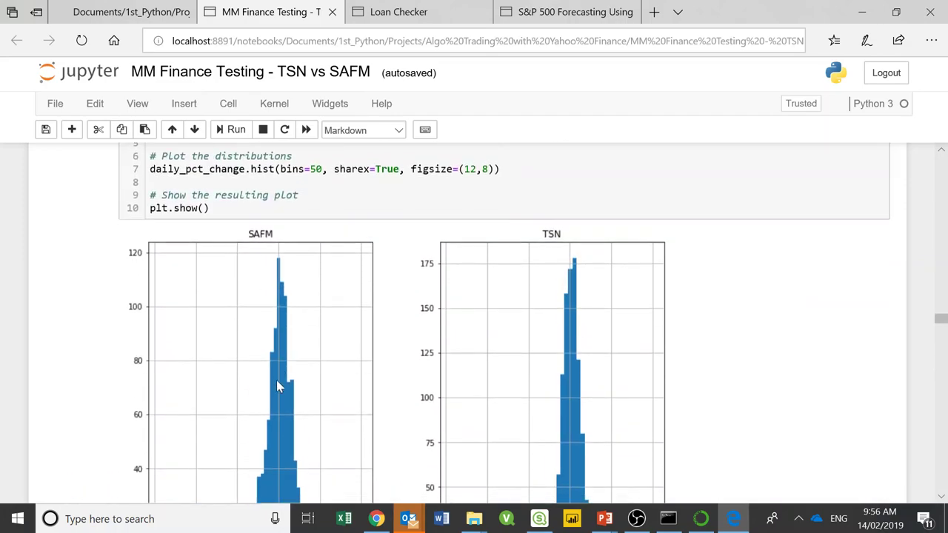
{"action": "scroll", "coordinate": [277, 377], "scroll_direction": "down", "scroll_amount": 5}
{"action": "scroll", "coordinate": [260, 364], "scroll_direction": "down", "scroll_amount": 9}
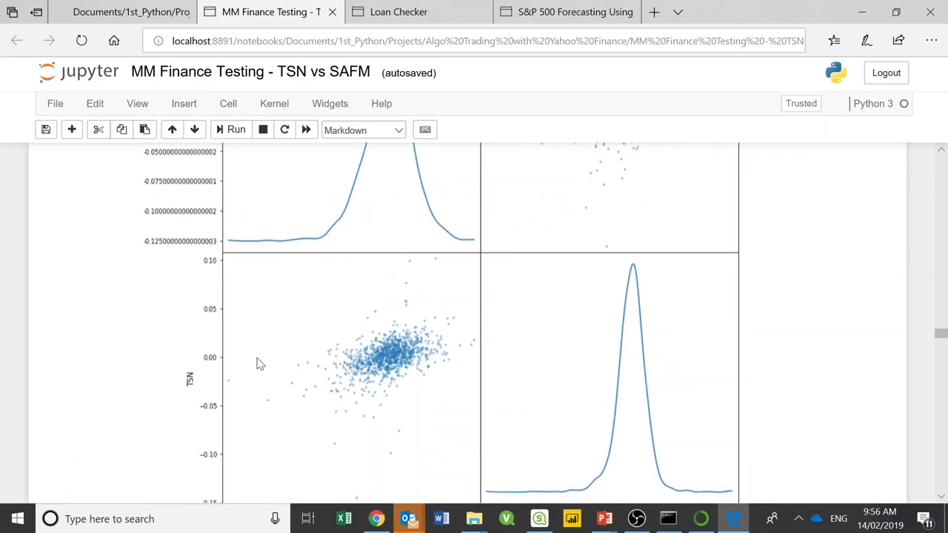
- Examine the TSN moving average calculations and rolling means plot, along with the Volatility Calculation code and its SAFM and TSN chart
{"action": "scroll", "coordinate": [479, 194], "scroll_direction": "down", "scroll_amount": 3}
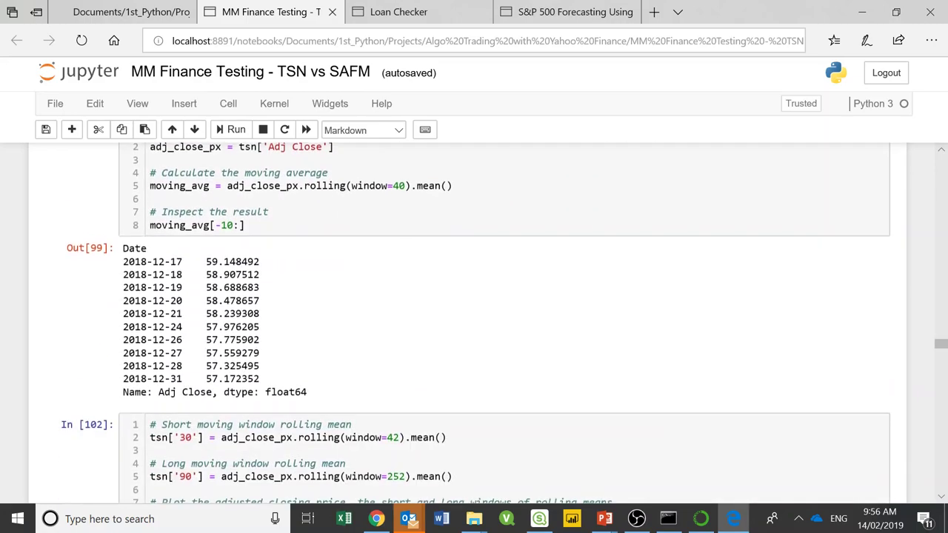
{"action": "scroll", "coordinate": [473, 323], "scroll_direction": "down", "scroll_amount": 6}
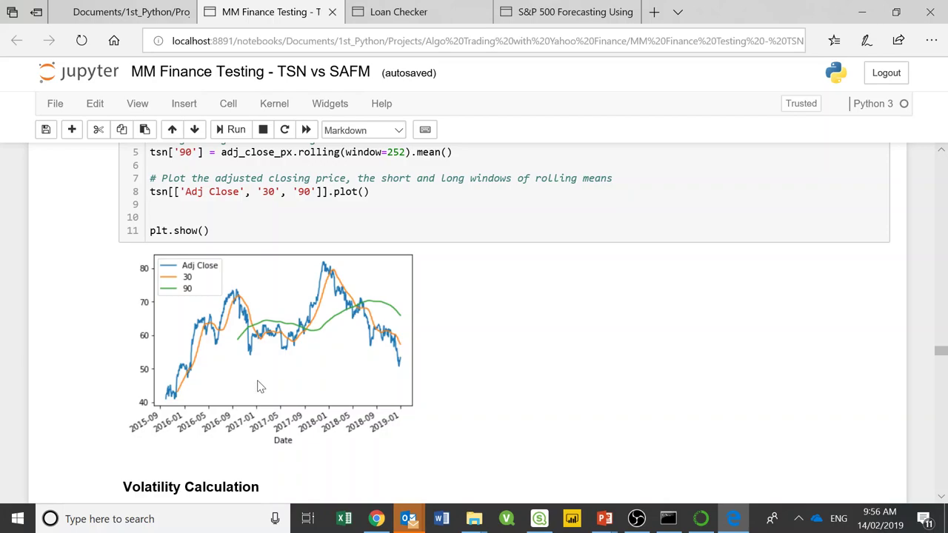
{"action": "scroll", "coordinate": [258, 385], "scroll_direction": "down", "scroll_amount": 5}
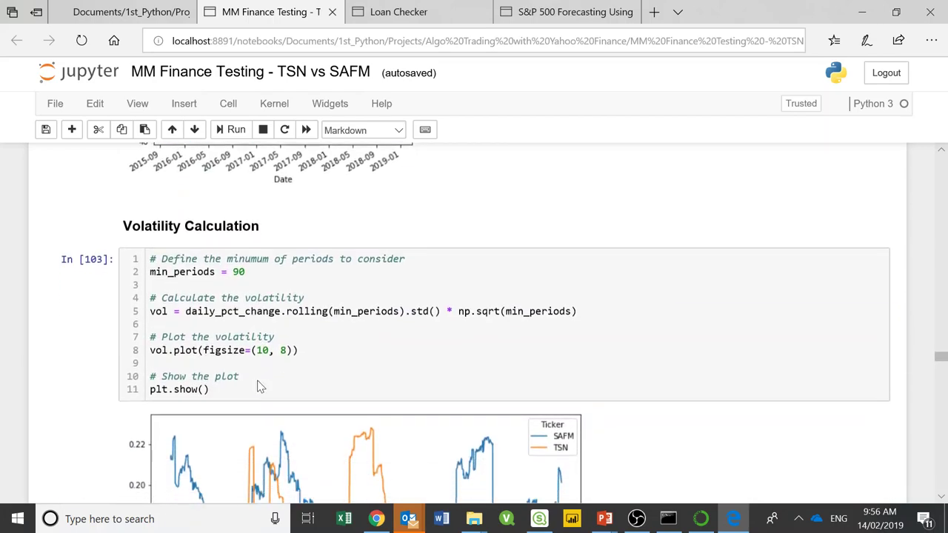
{"action": "scroll", "coordinate": [257, 385], "scroll_direction": "up", "scroll_amount": 1}
{"action": "scroll", "coordinate": [257, 385], "scroll_direction": "down", "scroll_amount": 3}
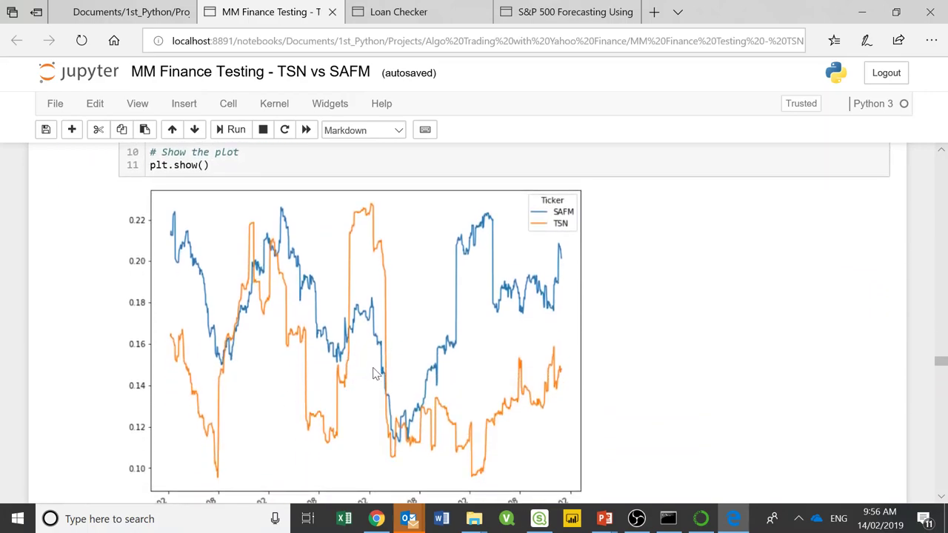
{"action": "scroll", "coordinate": [375, 373], "scroll_direction": "down", "scroll_amount": 1}
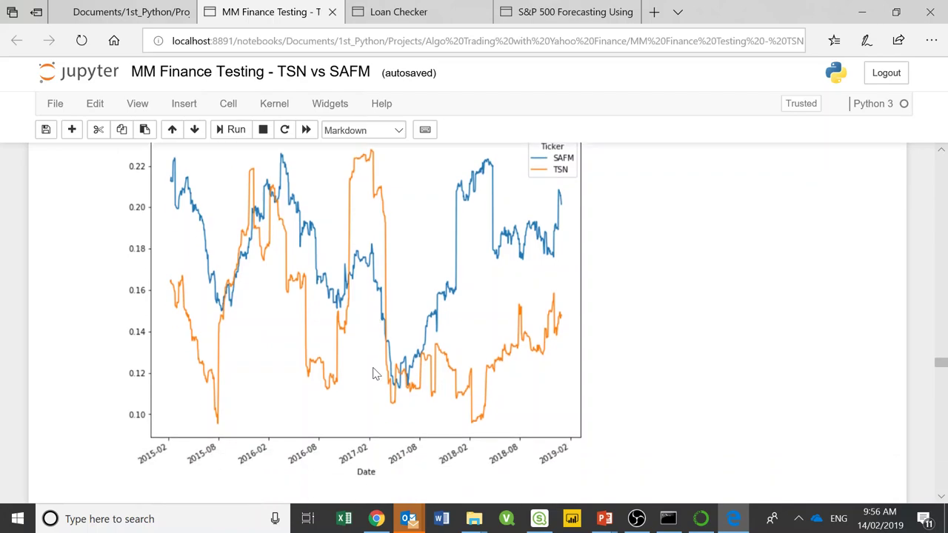
- Review the Ordinary Least-Squares Regression code, its results summary and the TSN versus SAFM returns scatter plot
{"action": "scroll", "coordinate": [376, 372], "scroll_direction": "down", "scroll_amount": 7}
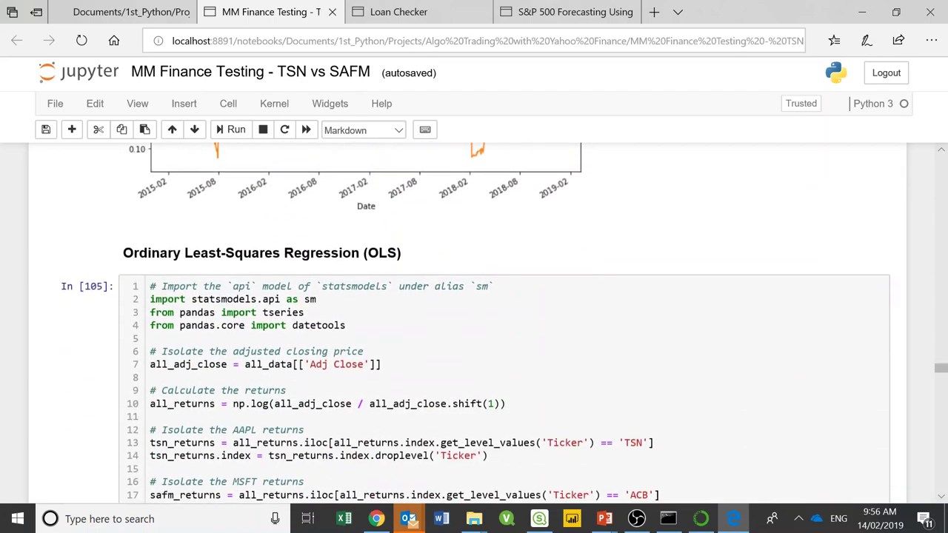
{"action": "scroll", "coordinate": [375, 373], "scroll_direction": "down", "scroll_amount": 10}
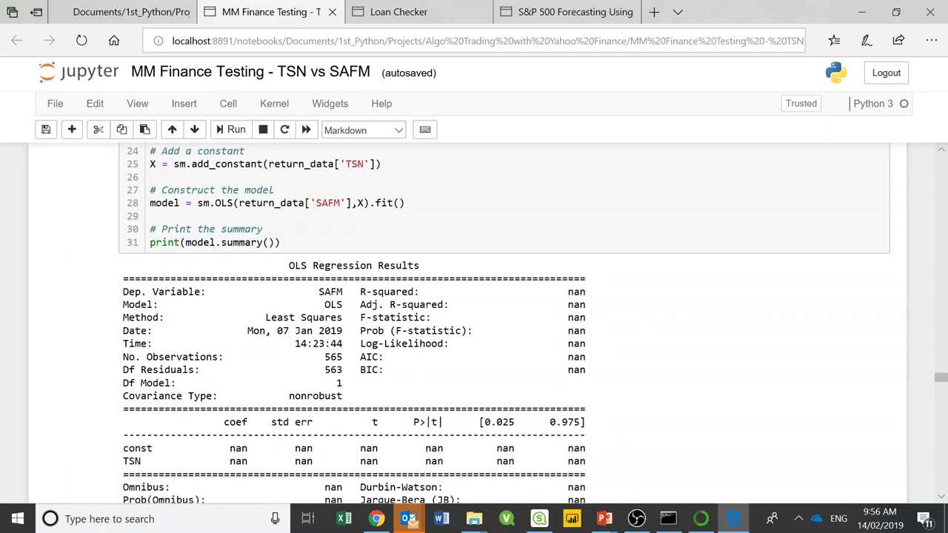
{"action": "scroll", "coordinate": [286, 408], "scroll_direction": "down", "scroll_amount": 10}
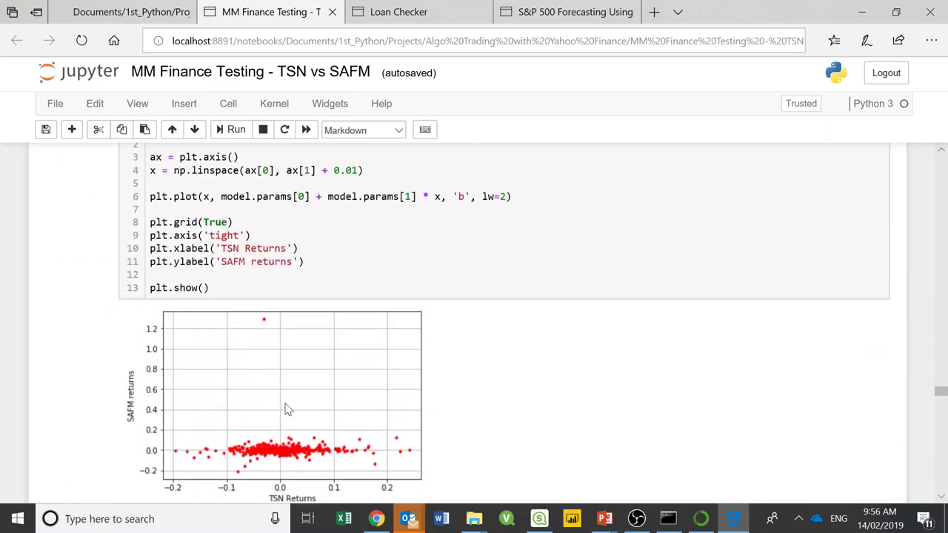
- Examine the Building A Trading Strategy With Python section, including the moving average signals code, the printed signals table and the crossover chart
{"action": "scroll", "coordinate": [126, 405], "scroll_direction": "down", "scroll_amount": 5}
{"action": "scroll", "coordinate": [222, 444], "scroll_direction": "up", "scroll_amount": 2}
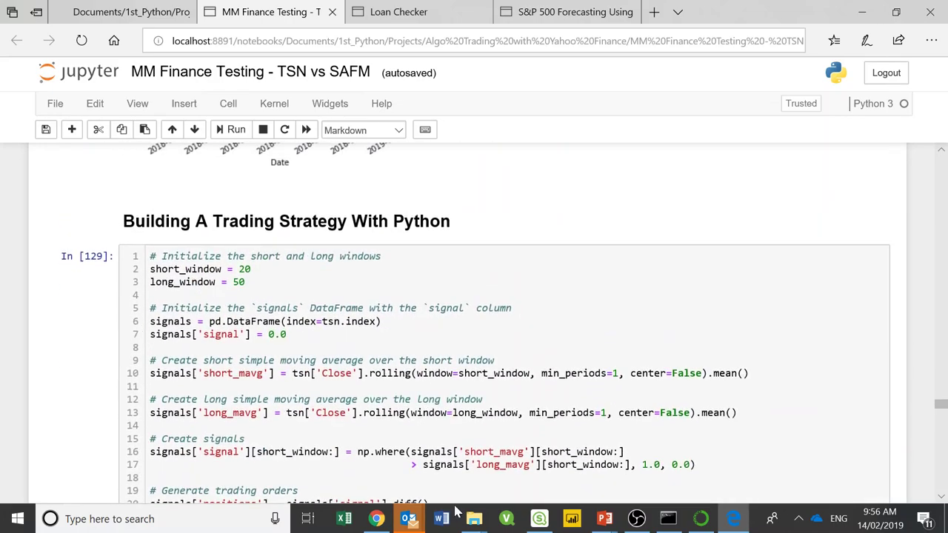
{"action": "scroll", "coordinate": [504, 319], "scroll_direction": "down", "scroll_amount": 2}
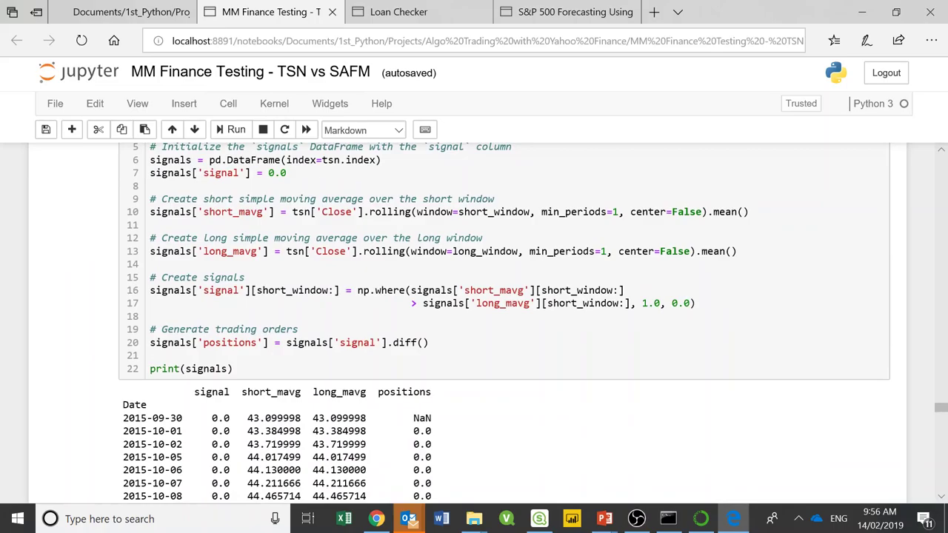
{"action": "scroll", "coordinate": [474, 318], "scroll_direction": "down", "scroll_amount": 7}
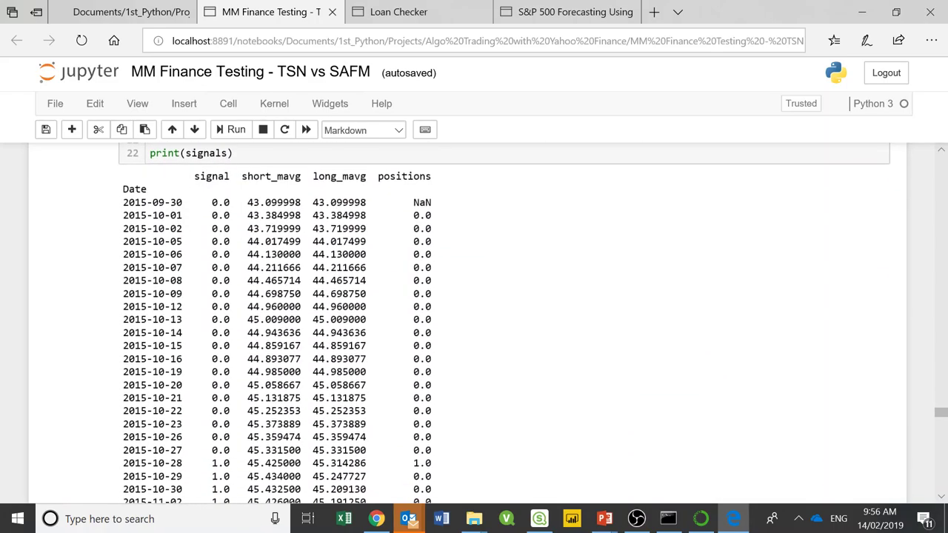
{"action": "scroll", "coordinate": [474, 318], "scroll_direction": "down", "scroll_amount": 2}
{"action": "scroll", "coordinate": [474, 318], "scroll_direction": "up", "scroll_amount": 6}
{"action": "scroll", "coordinate": [504, 318], "scroll_direction": "down", "scroll_amount": 14}
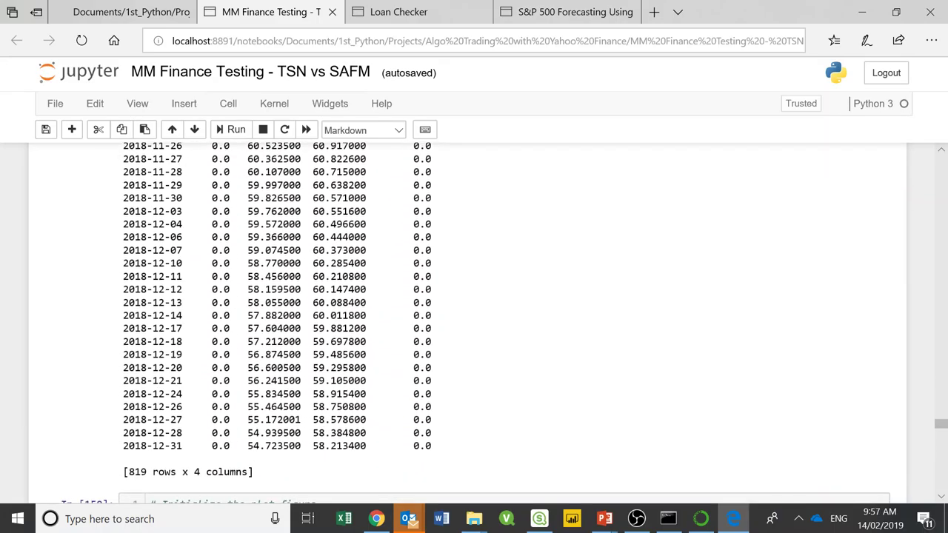
{"action": "scroll", "coordinate": [303, 392], "scroll_direction": "down", "scroll_amount": 4}
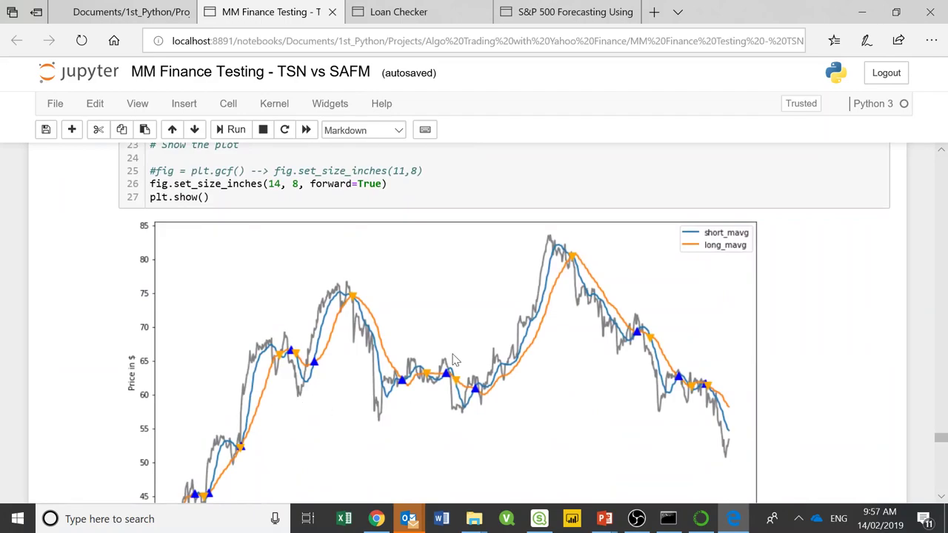
- Examine the Backtesting A Strategy section, including the portfolio plotting code and the portfolio value chart with buy and sell markers
{"action": "scroll", "coordinate": [444, 425], "scroll_direction": "down", "scroll_amount": 10}
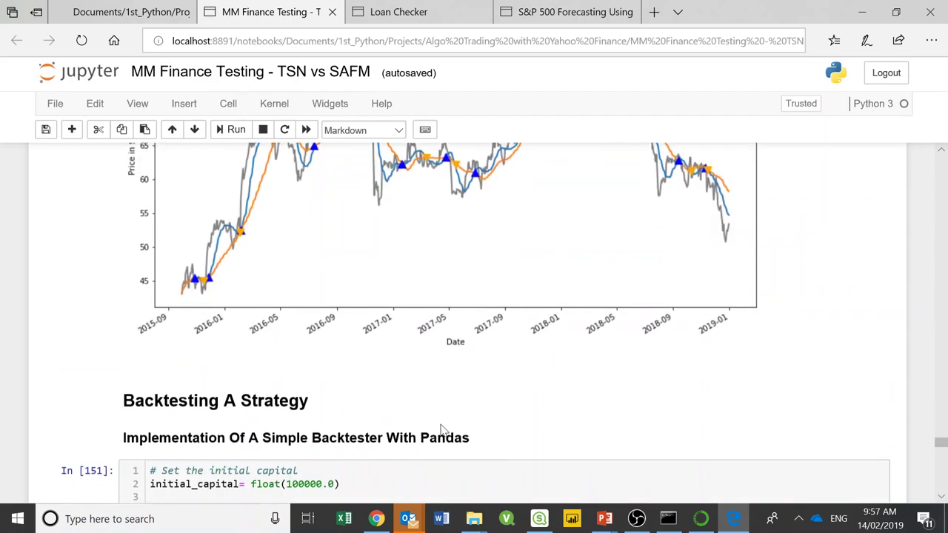
{"action": "scroll", "coordinate": [272, 419], "scroll_direction": "down", "scroll_amount": 15}
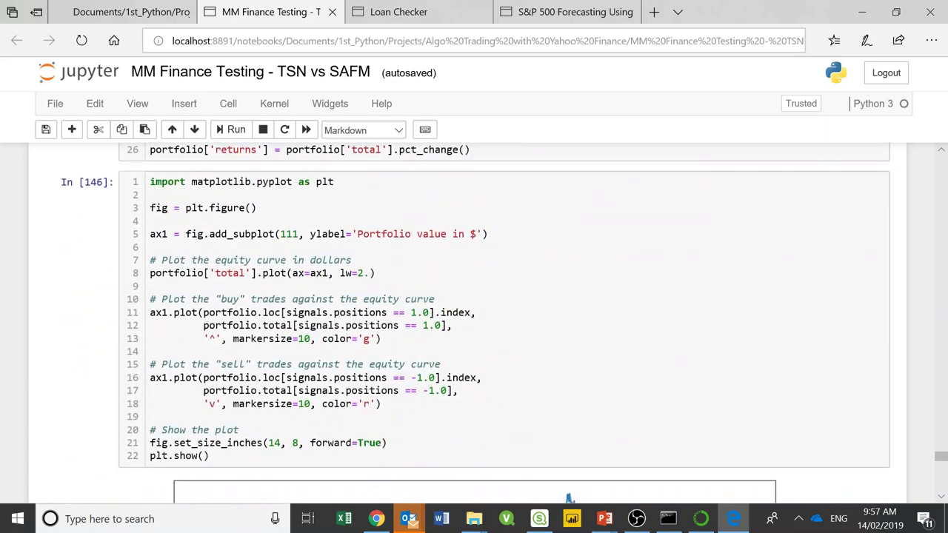
{"action": "scroll", "coordinate": [272, 418], "scroll_direction": "up", "scroll_amount": 3}
{"action": "scroll", "coordinate": [271, 418], "scroll_direction": "up", "scroll_amount": 1}
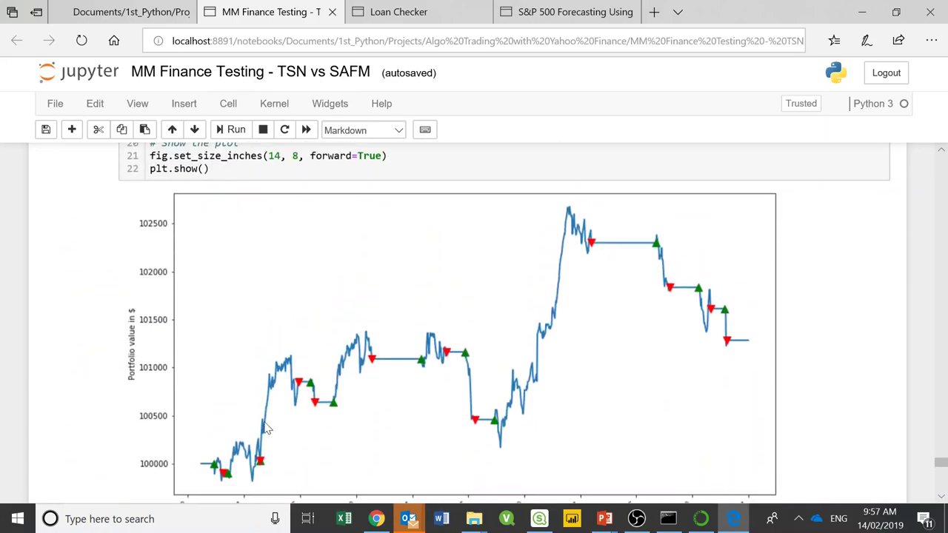
{"action": "scroll", "coordinate": [268, 422], "scroll_direction": "down", "scroll_amount": 1}
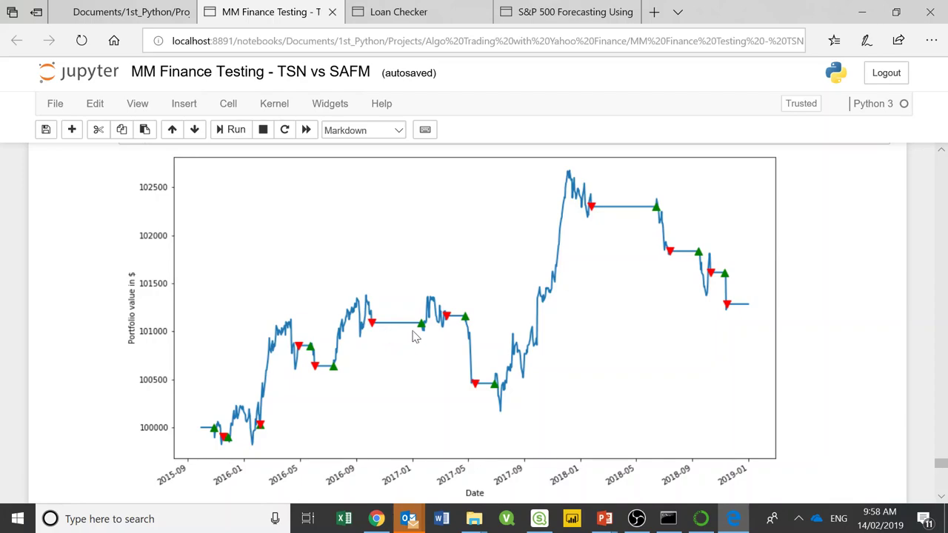
{"action": "scroll", "coordinate": [412, 334], "scroll_direction": "down", "scroll_amount": 1}
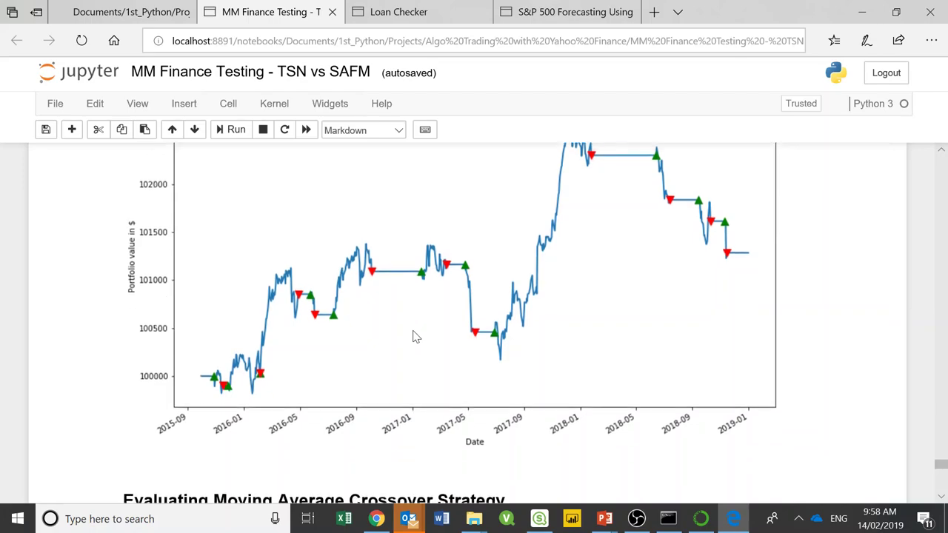
{"action": "scroll", "coordinate": [413, 334], "scroll_direction": "up", "scroll_amount": 1}
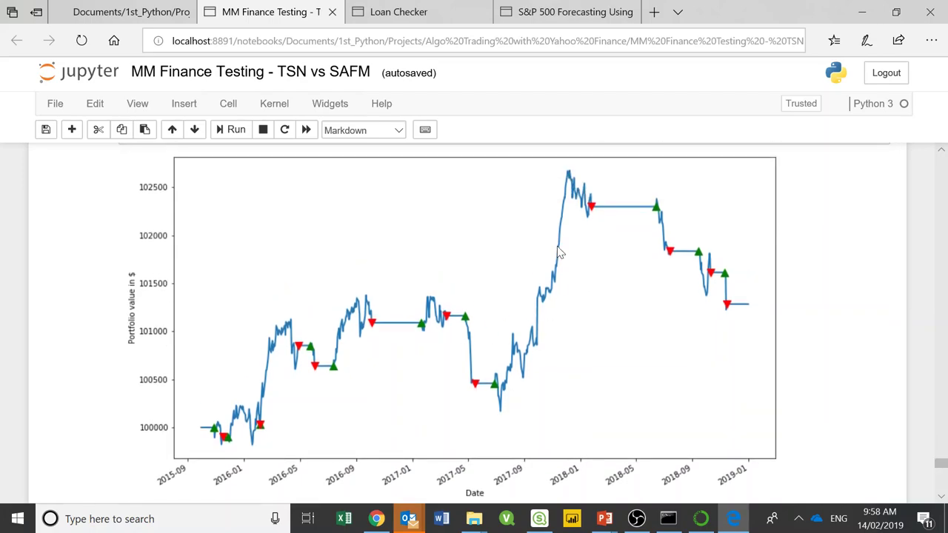
- Review the crossover strategy evaluation cells covering the Sharpe ratio, maximum drawdown and compound annual growth rate
{"action": "scroll", "coordinate": [544, 378], "scroll_direction": "down", "scroll_amount": 3}
{"action": "scroll", "coordinate": [544, 379], "scroll_direction": "down", "scroll_amount": 5}
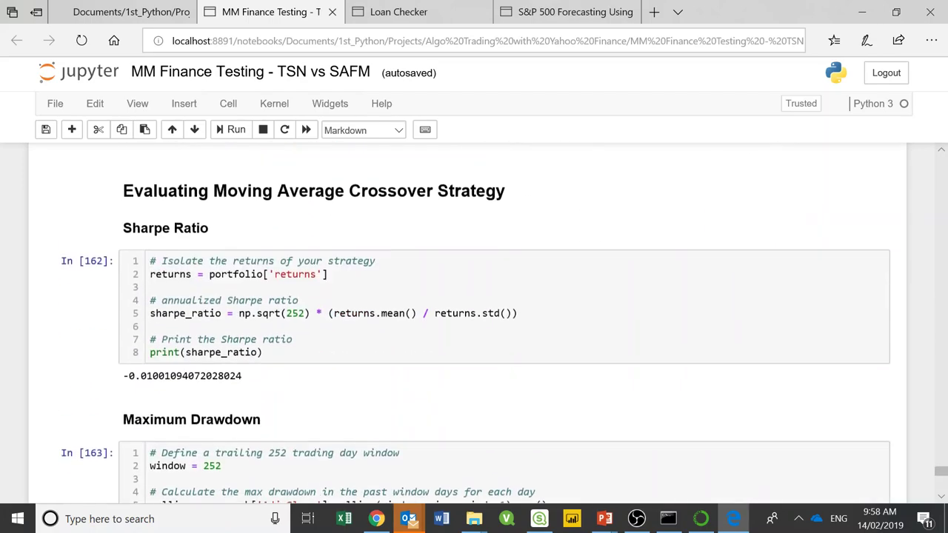
{"action": "scroll", "coordinate": [467, 323], "scroll_direction": "down", "scroll_amount": 5}
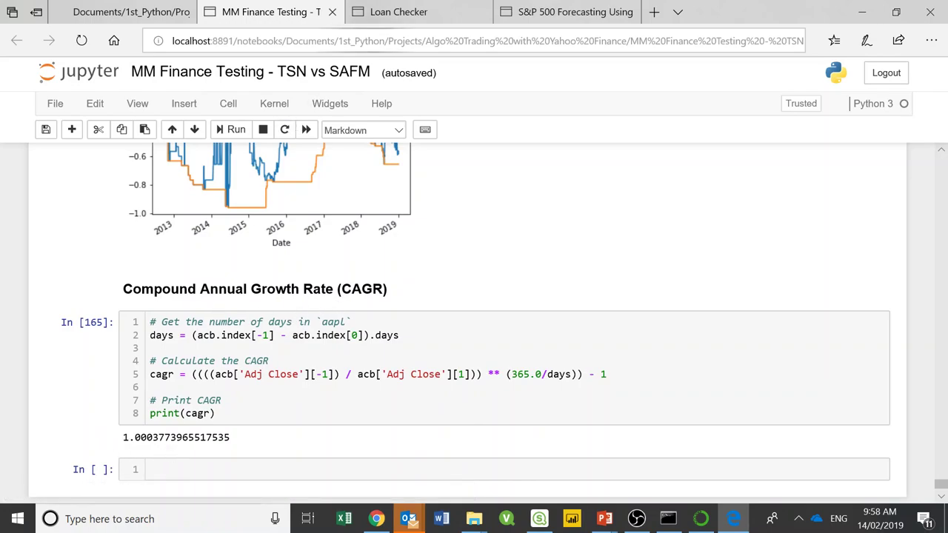
- Switch to the Loan Checker notebook and examine its credit, annuity, income and goods price distribution and probability plots
{"action": "left_click", "coordinate": [370, 13]}
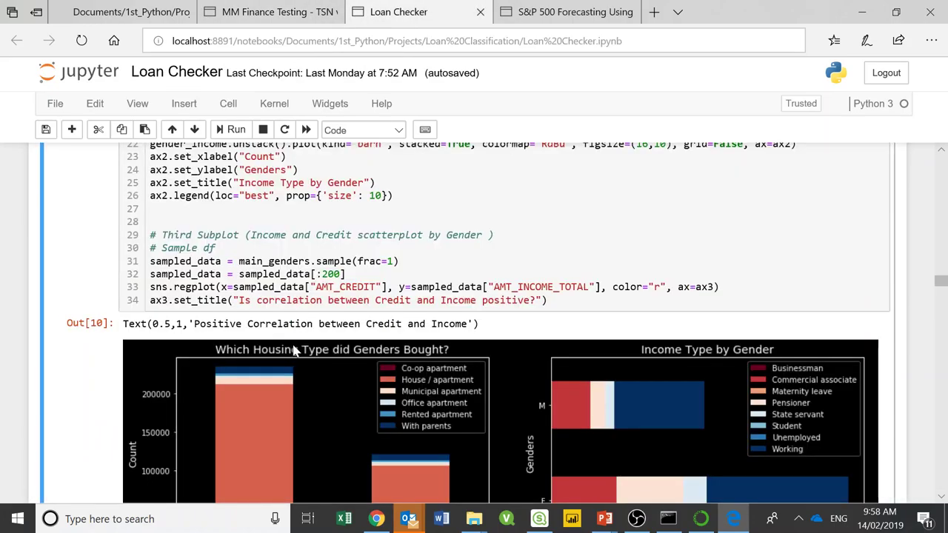
{"action": "scroll", "coordinate": [293, 351], "scroll_direction": "up", "scroll_amount": 15}
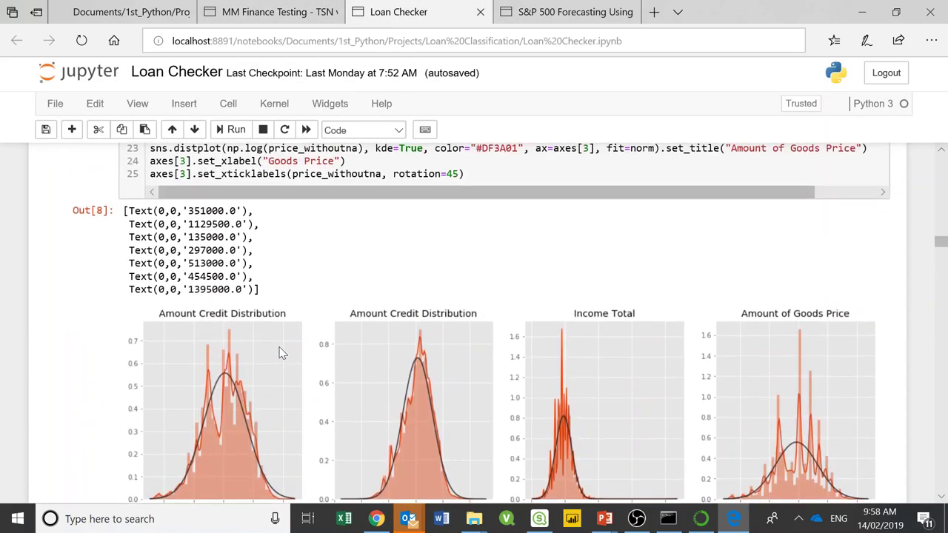
{"action": "scroll", "coordinate": [247, 368], "scroll_direction": "down", "scroll_amount": 3}
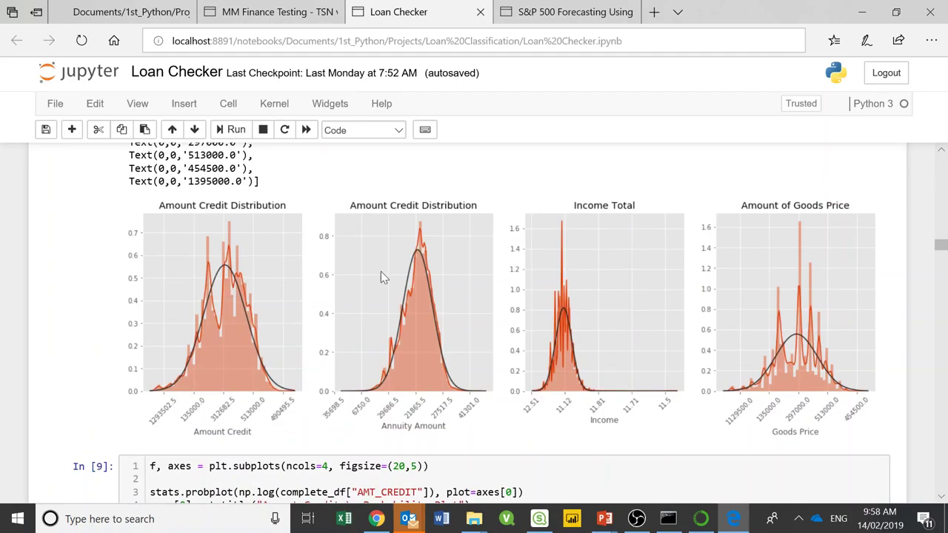
{"action": "scroll", "coordinate": [437, 363], "scroll_direction": "down", "scroll_amount": 12}
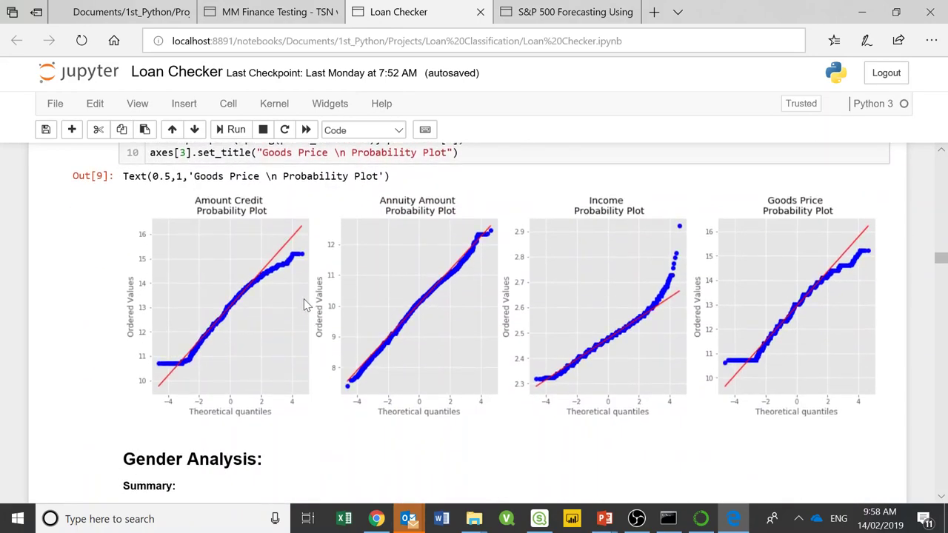
- Read the Gender Analysis summary and review its subplot code with the housing type, income type and credit correlation charts
{"action": "scroll", "coordinate": [276, 416], "scroll_direction": "down", "scroll_amount": 3}
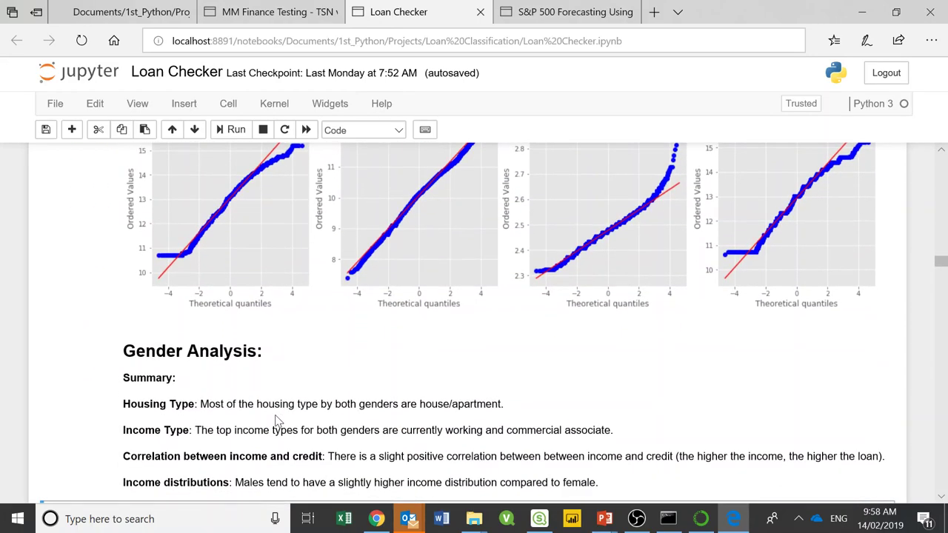
{"action": "scroll", "coordinate": [271, 401], "scroll_direction": "down", "scroll_amount": 6}
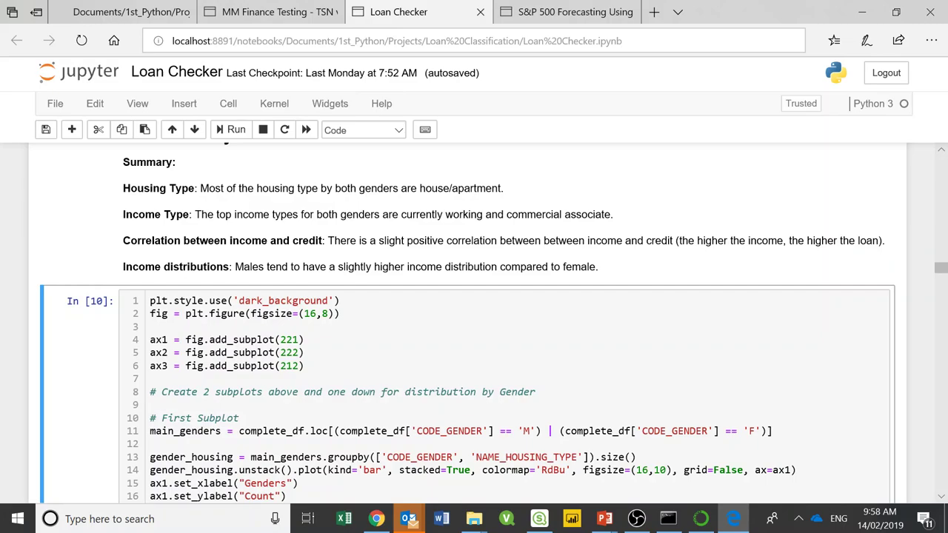
{"action": "scroll", "coordinate": [271, 400], "scroll_direction": "down", "scroll_amount": 19}
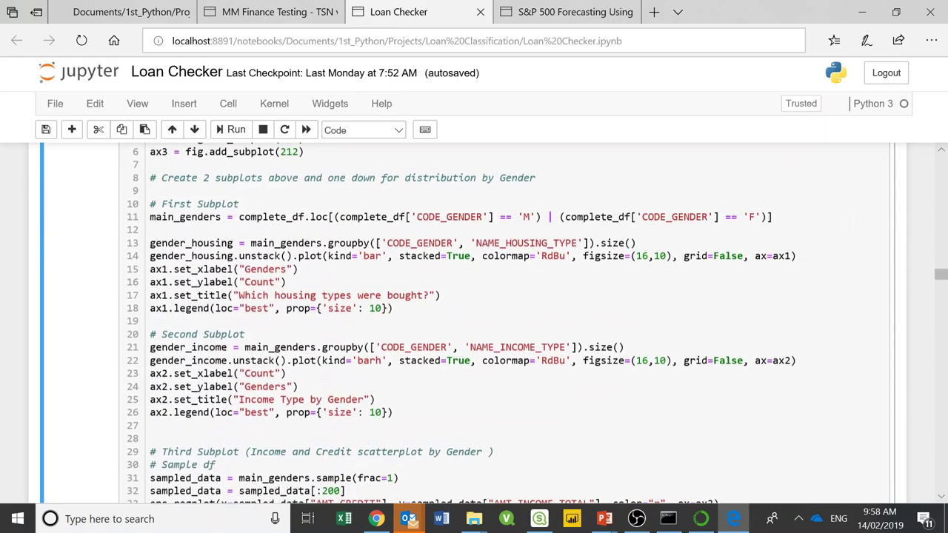
{"action": "scroll", "coordinate": [107, 377], "scroll_direction": "up", "scroll_amount": 1}
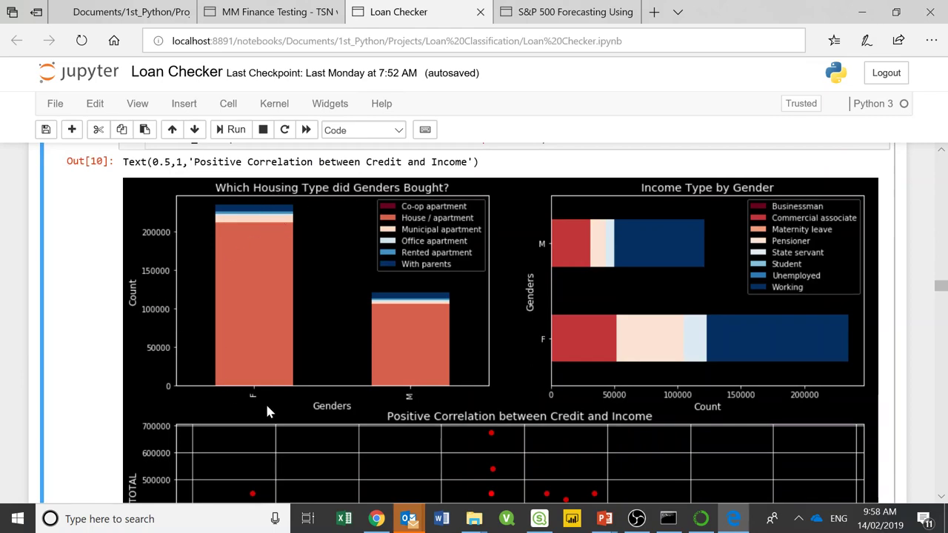
- Review the credit and income correlation plot, and switch to the S&P 500 Forecasting Using Prophet notebook
{"action": "scroll", "coordinate": [265, 414], "scroll_direction": "down", "scroll_amount": 3}
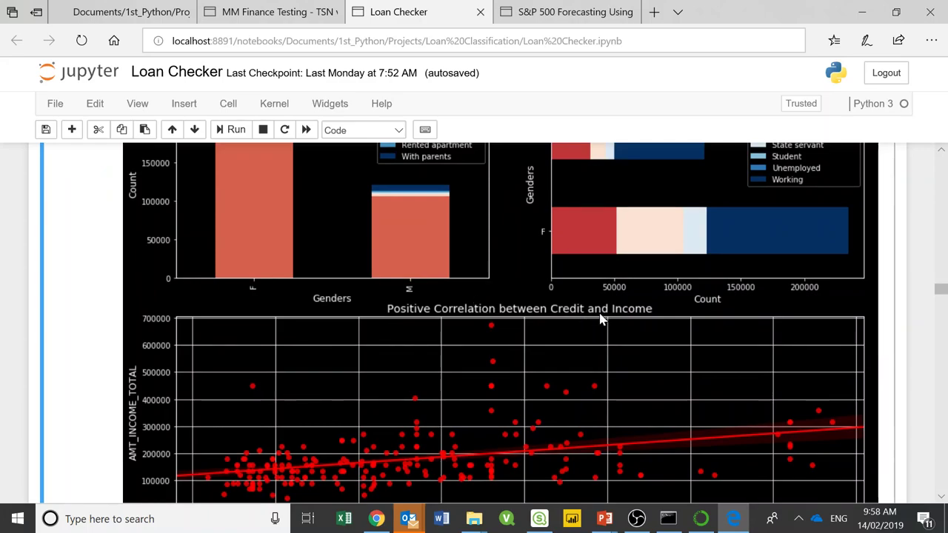
{"action": "scroll", "coordinate": [506, 333], "scroll_direction": "up", "scroll_amount": 3}
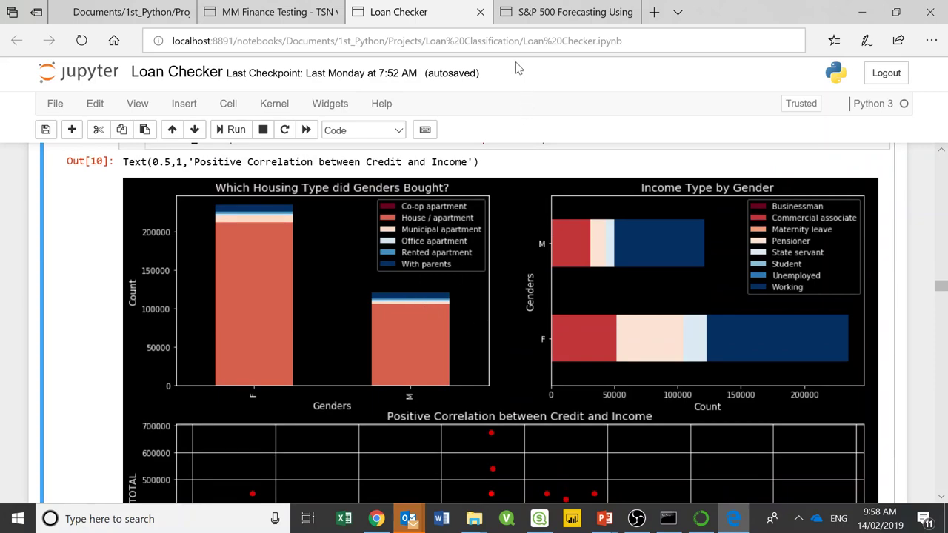
{"action": "mouse_move", "coordinate": [517, 15]}
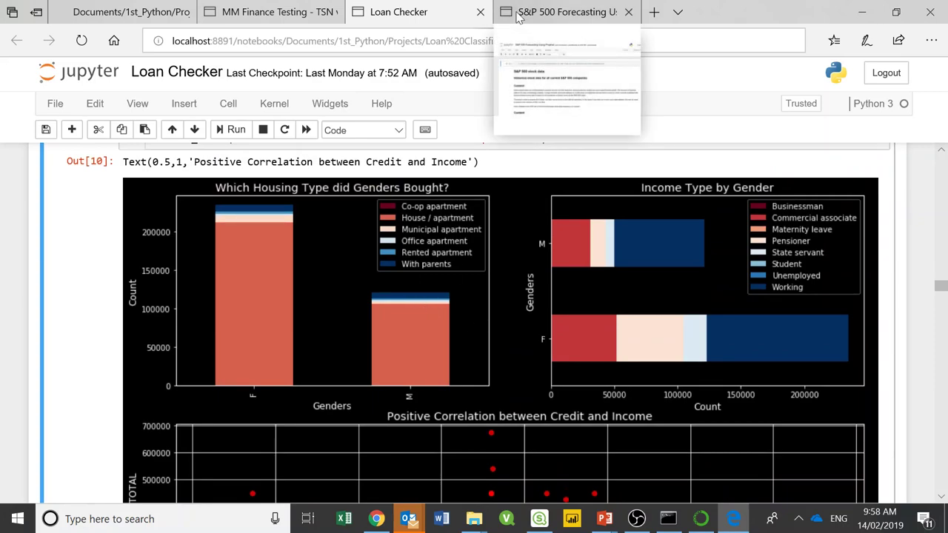
{"action": "left_click", "coordinate": [518, 14]}
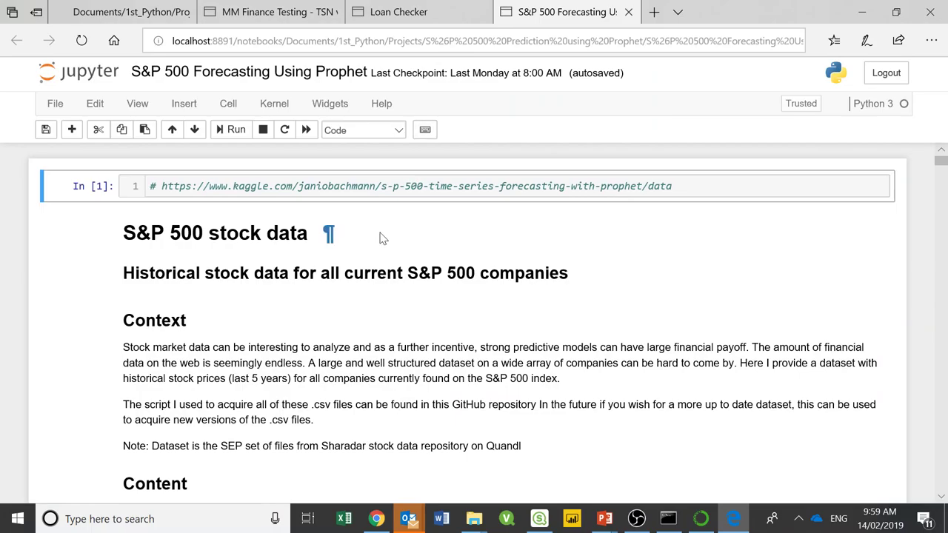
- Examine the notebook's introduction, library imports and Amazon stock data preparation, including the date column's conversion to datetime
{"action": "scroll", "coordinate": [386, 234], "scroll_direction": "down", "scroll_amount": 8}
{"action": "scroll", "coordinate": [503, 319], "scroll_direction": "down", "scroll_amount": 3}
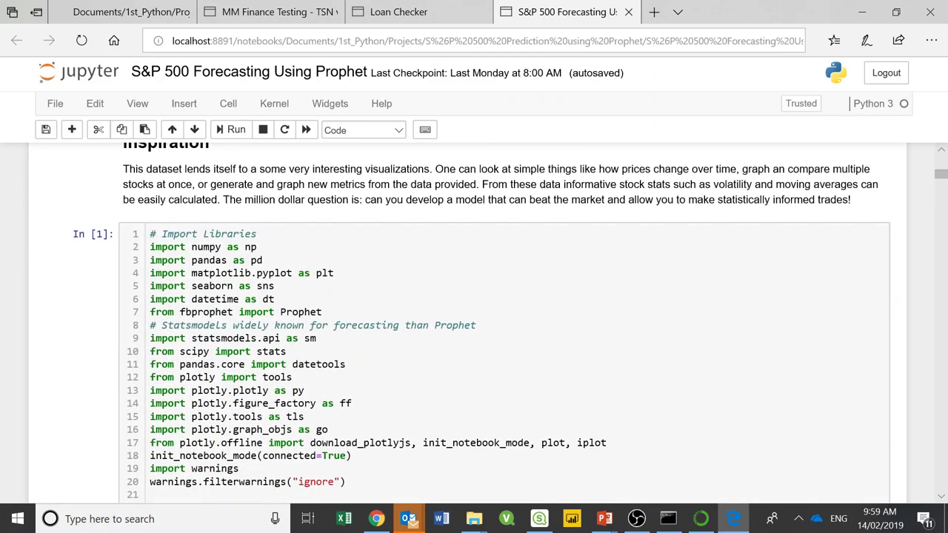
{"action": "scroll", "coordinate": [377, 251], "scroll_direction": "down", "scroll_amount": 15}
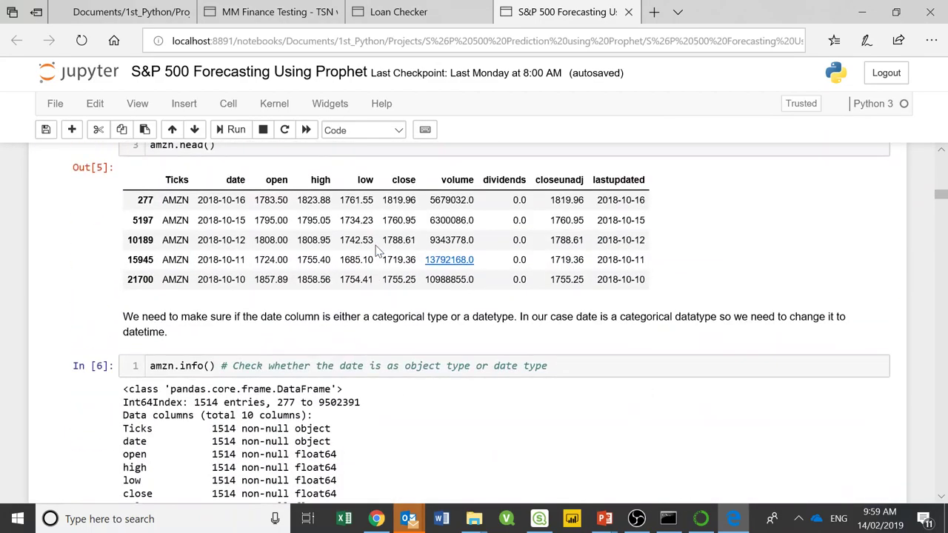
{"action": "scroll", "coordinate": [378, 252], "scroll_direction": "down", "scroll_amount": 10}
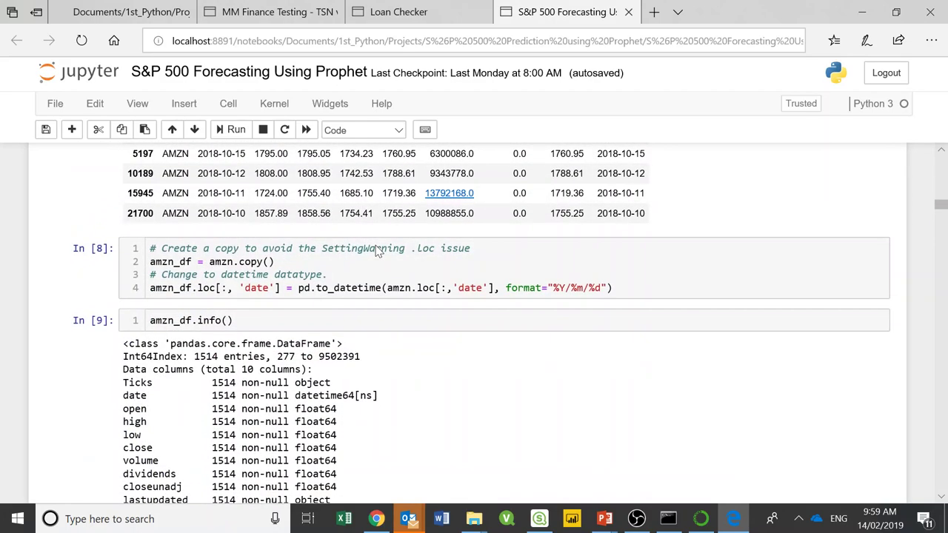
{"action": "scroll", "coordinate": [378, 252], "scroll_direction": "down", "scroll_amount": 2}
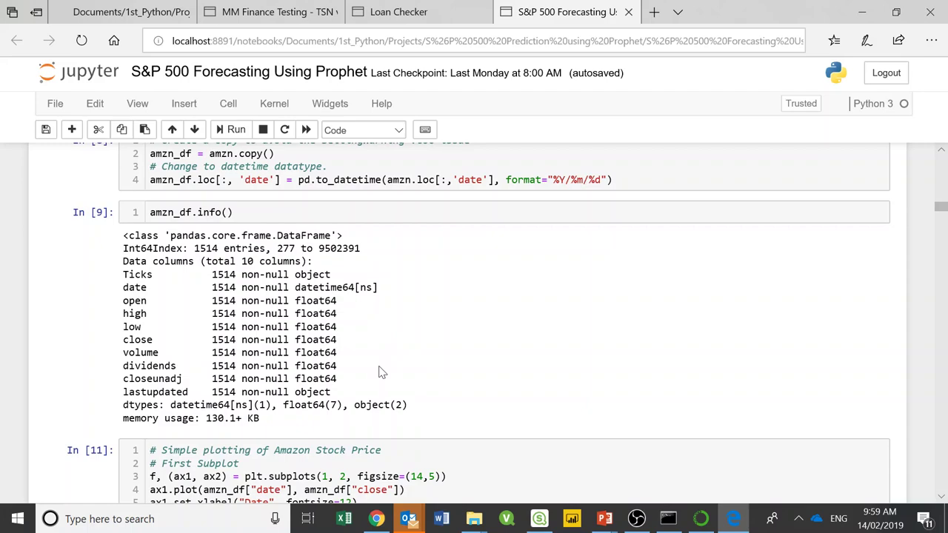
{"action": "scroll", "coordinate": [382, 373], "scroll_direction": "down", "scroll_amount": 1}
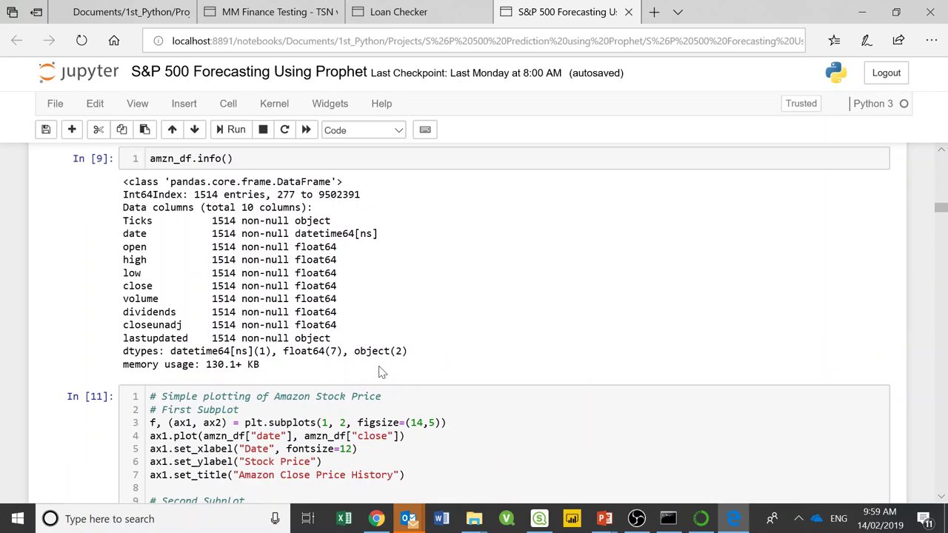
{"action": "scroll", "coordinate": [381, 372], "scroll_direction": "down", "scroll_amount": 1}
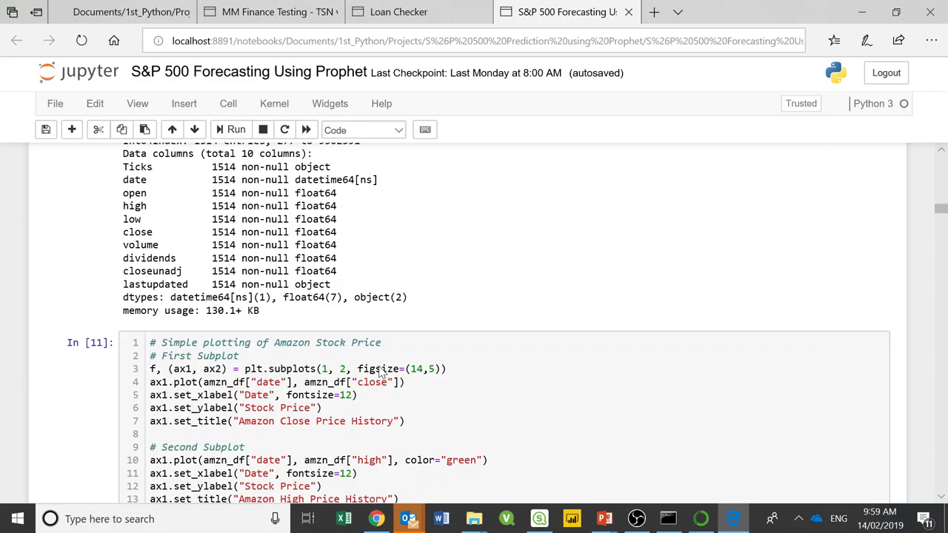
- Review the Amazon stock subplot code with the low price history and volume history charts
{"action": "scroll", "coordinate": [381, 372], "scroll_direction": "down", "scroll_amount": 2}
{"action": "scroll", "coordinate": [381, 373], "scroll_direction": "down", "scroll_amount": 5}
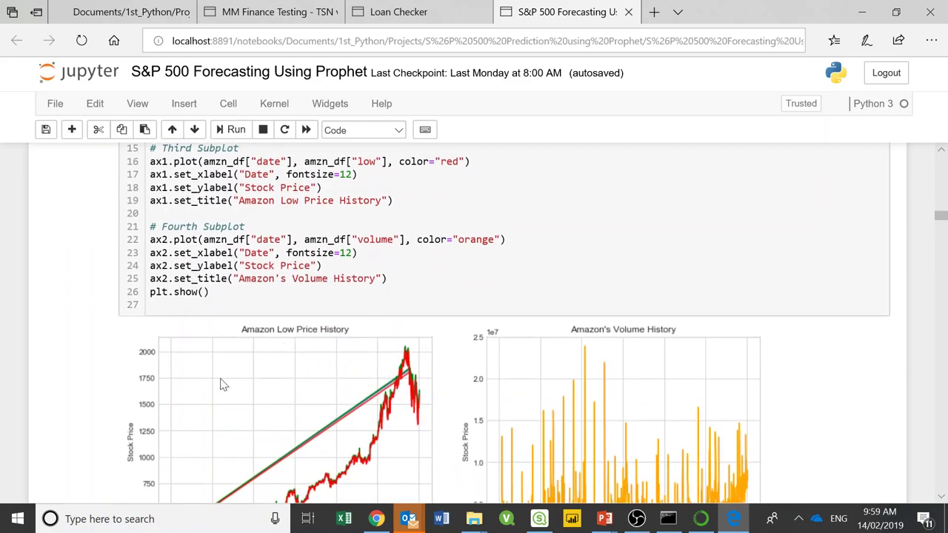
{"action": "scroll", "coordinate": [222, 385], "scroll_direction": "down", "scroll_amount": 2}
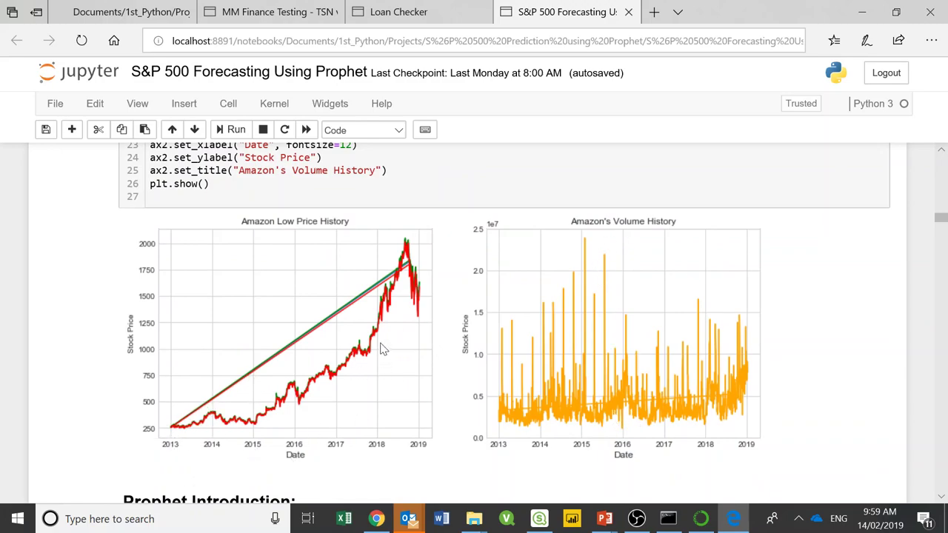
{"action": "scroll", "coordinate": [414, 351], "scroll_direction": "up", "scroll_amount": 1}
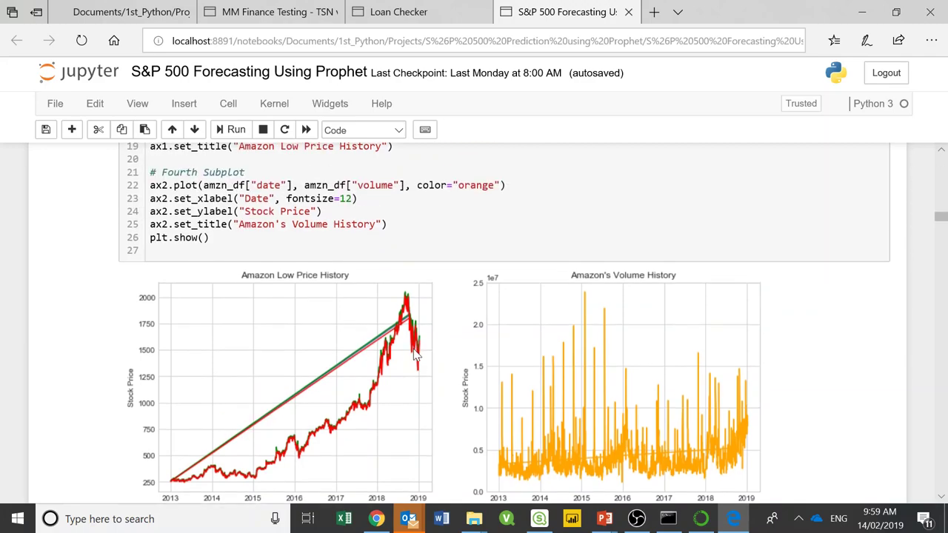
{"action": "scroll", "coordinate": [419, 383], "scroll_direction": "down", "scroll_amount": 4}
{"action": "scroll", "coordinate": [228, 433], "scroll_direction": "up", "scroll_amount": 3}
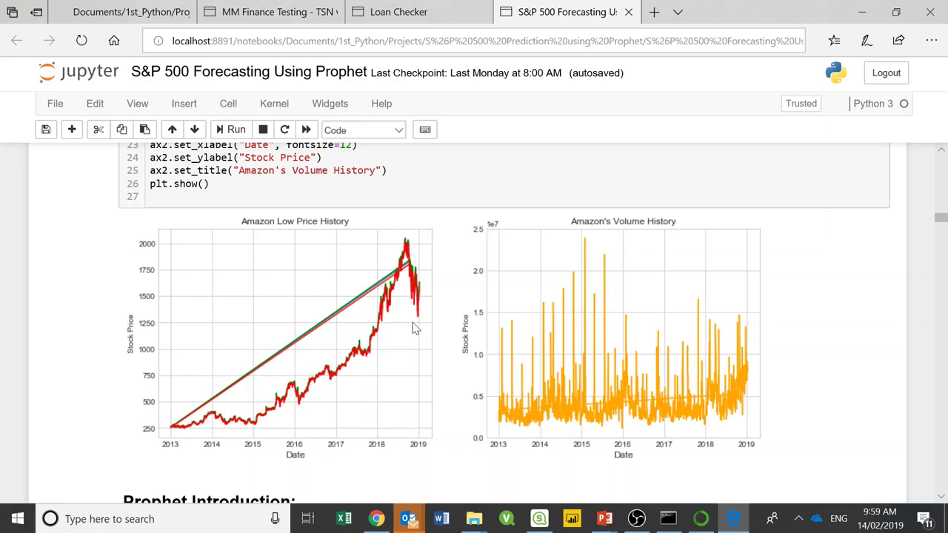
- Look through the forecasting cells and read the Prophet Introduction and Steps for using Prophet sections
{"action": "scroll", "coordinate": [414, 328], "scroll_direction": "down", "scroll_amount": 3}
{"action": "scroll", "coordinate": [414, 328], "scroll_direction": "down", "scroll_amount": 10}
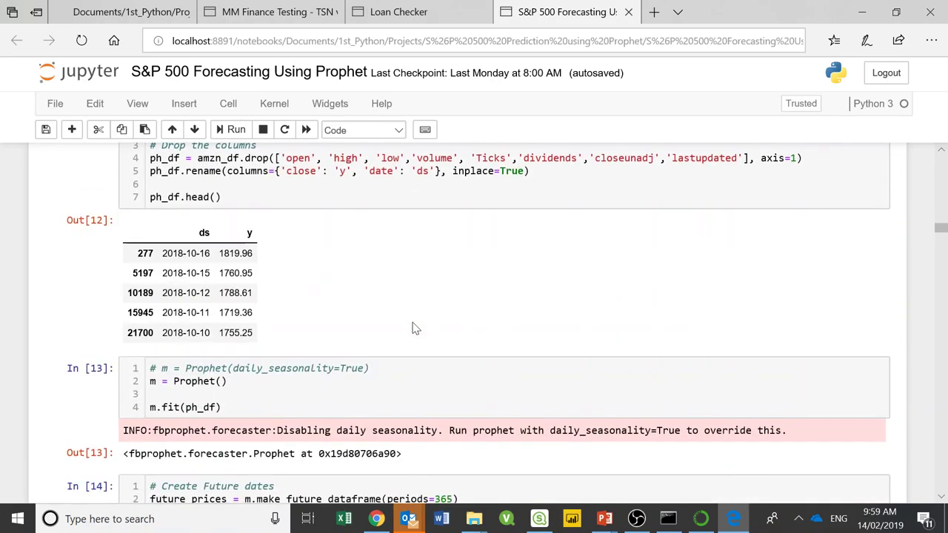
{"action": "scroll", "coordinate": [415, 329], "scroll_direction": "down", "scroll_amount": 8}
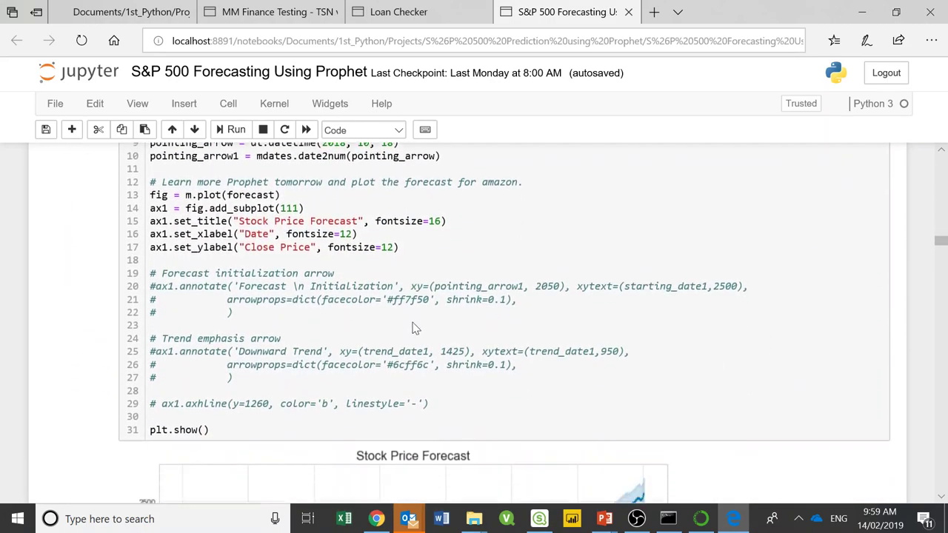
{"action": "scroll", "coordinate": [414, 329], "scroll_direction": "up", "scroll_amount": 8}
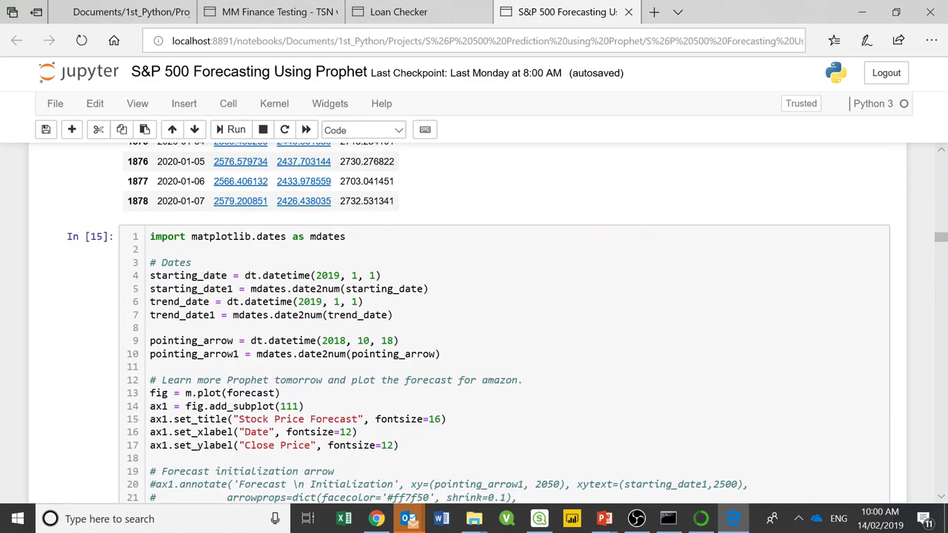
{"action": "scroll", "coordinate": [414, 329], "scroll_direction": "up", "scroll_amount": 4}
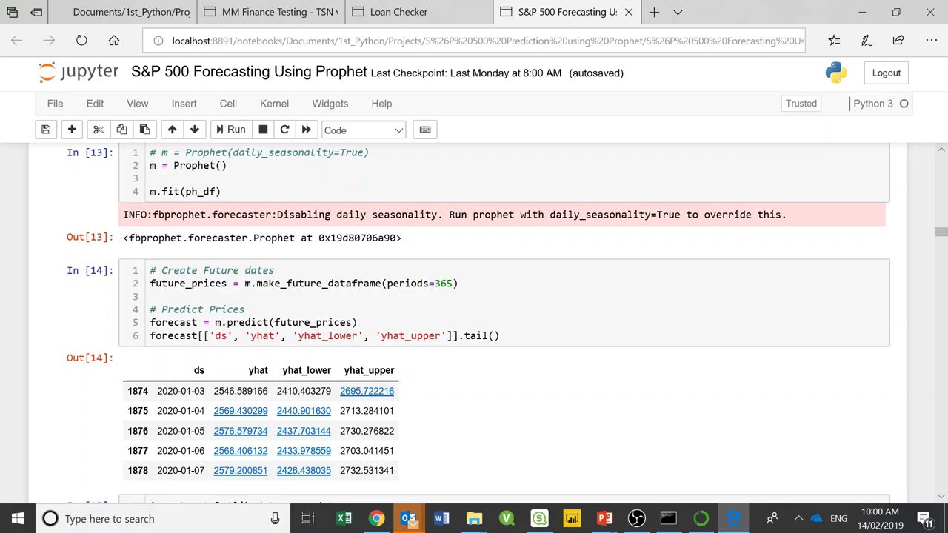
{"action": "scroll", "coordinate": [474, 322], "scroll_direction": "up", "scroll_amount": 3}
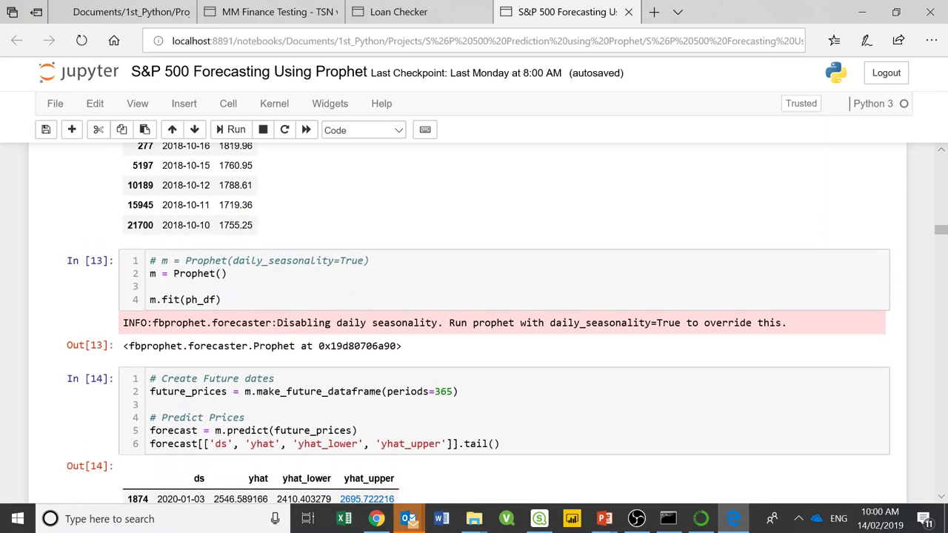
{"action": "scroll", "coordinate": [474, 323], "scroll_direction": "up", "scroll_amount": 2}
{"action": "scroll", "coordinate": [474, 323], "scroll_direction": "up", "scroll_amount": 2}
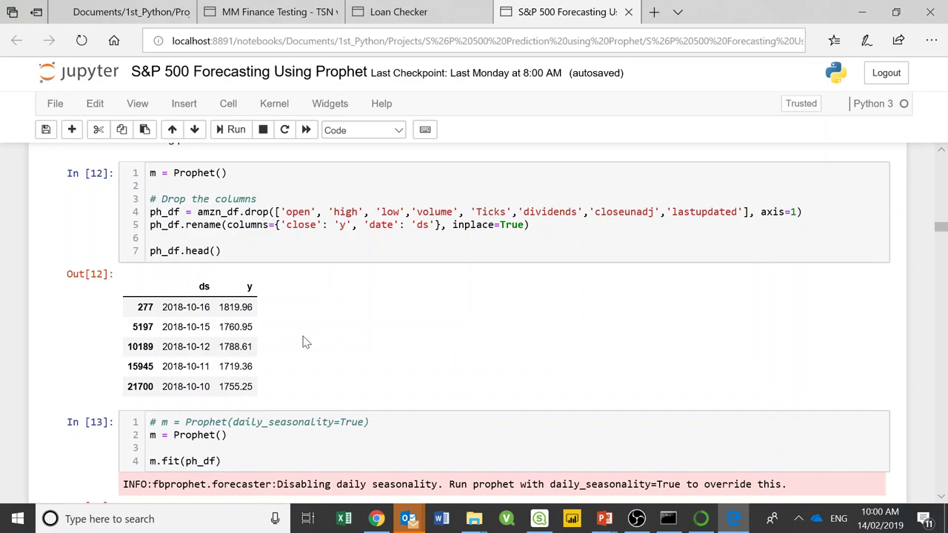
{"action": "scroll", "coordinate": [304, 342], "scroll_direction": "up", "scroll_amount": 2}
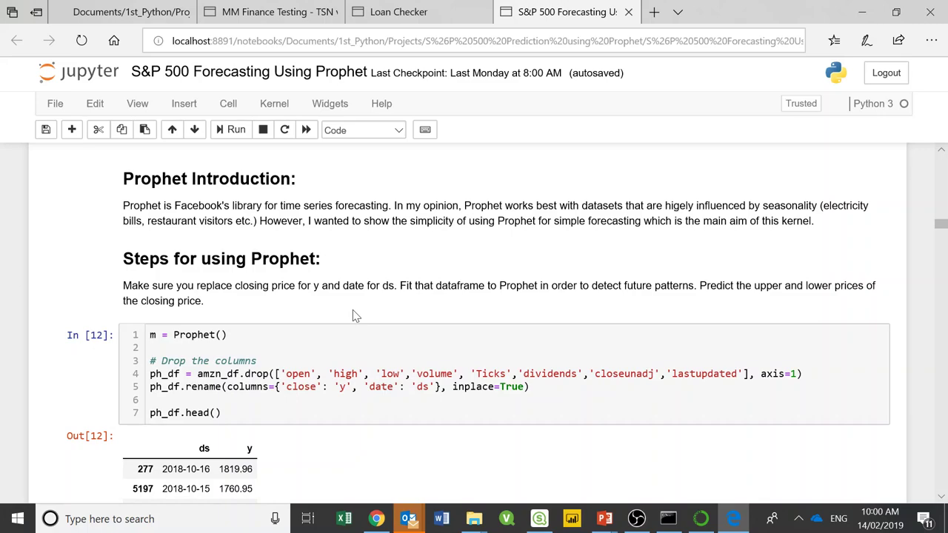
- Walk through the Prophet cells that prepare and fit the dataframe, create 365 future periods and predict prices
{"action": "scroll", "coordinate": [353, 311], "scroll_direction": "down", "scroll_amount": 3}
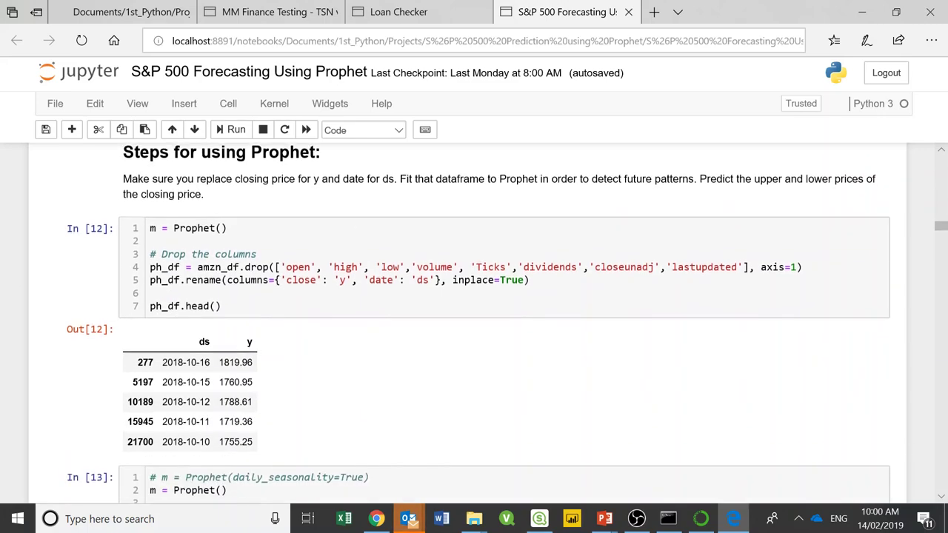
{"action": "scroll", "coordinate": [363, 422], "scroll_direction": "down", "scroll_amount": 3}
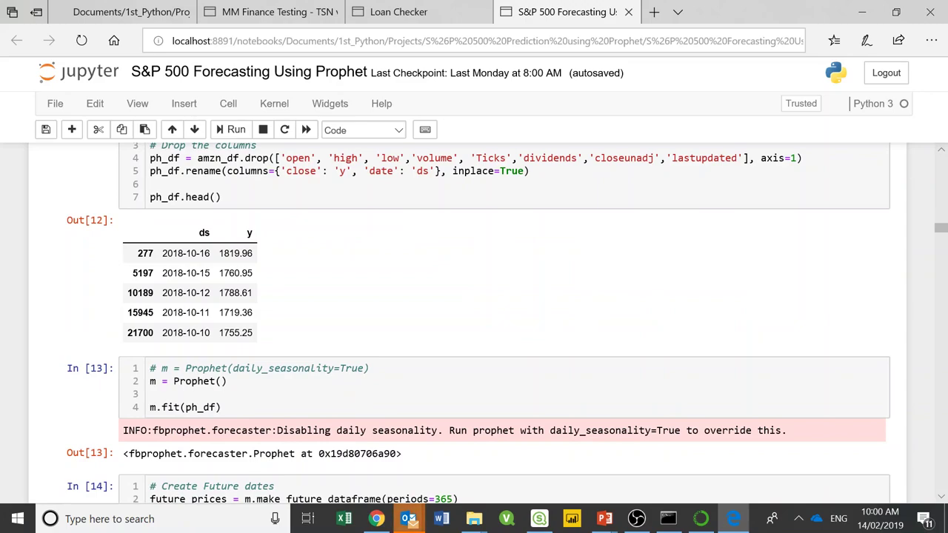
{"action": "scroll", "coordinate": [473, 319], "scroll_direction": "down", "scroll_amount": 4}
{"action": "scroll", "coordinate": [474, 319], "scroll_direction": "down", "scroll_amount": 4}
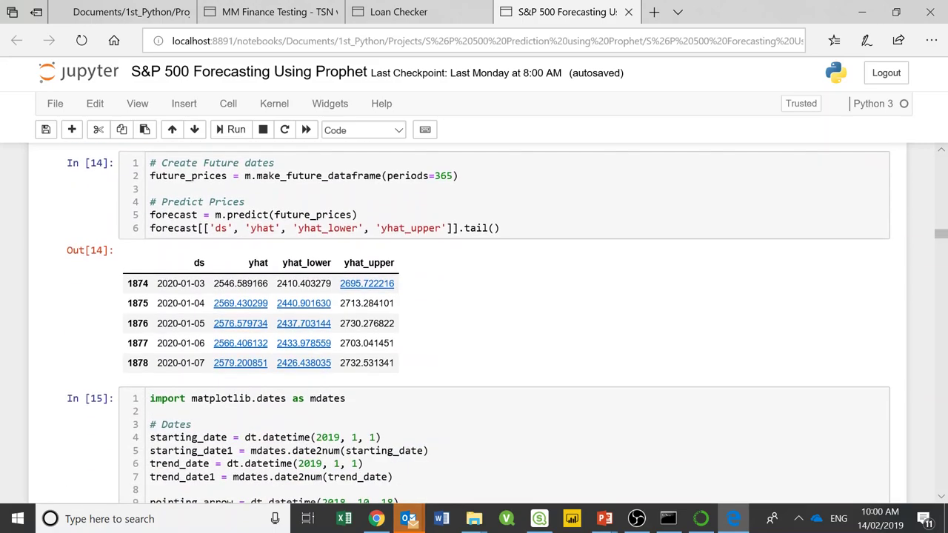
{"action": "scroll", "coordinate": [474, 318], "scroll_direction": "down", "scroll_amount": 4}
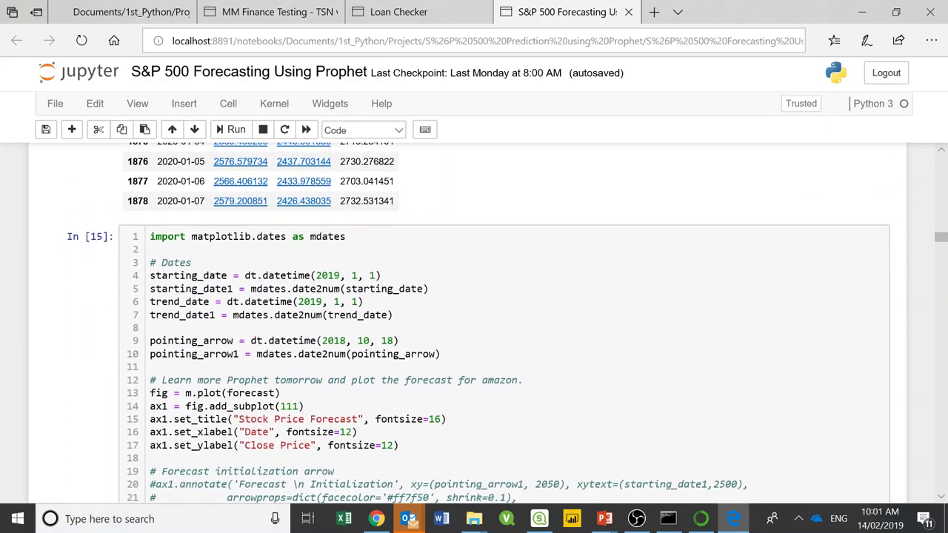
- Examine the Stock Price Forecast chart, and return to the PowerPoint slide on algorithmic based trading using Yahoo Finance
{"action": "scroll", "coordinate": [303, 353], "scroll_direction": "down", "scroll_amount": 9}
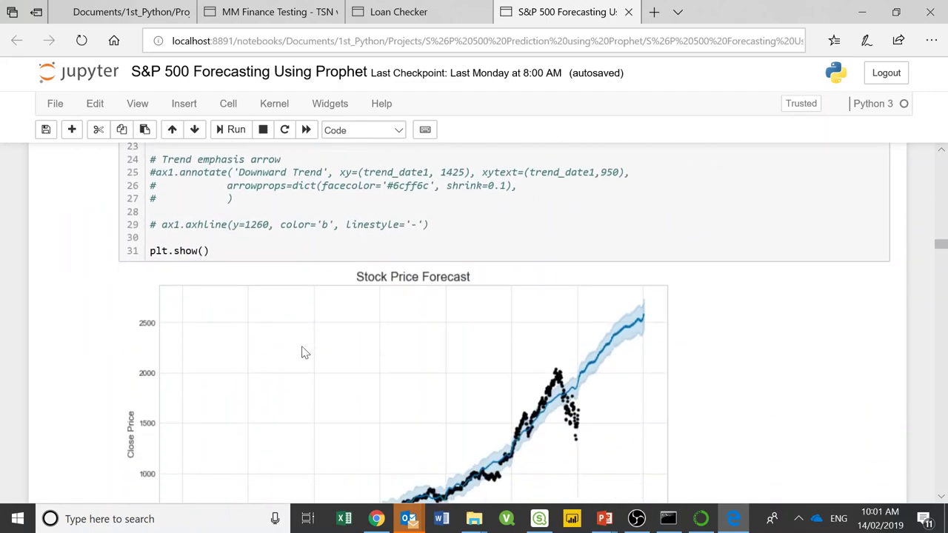
{"action": "scroll", "coordinate": [335, 359], "scroll_direction": "down", "scroll_amount": 3}
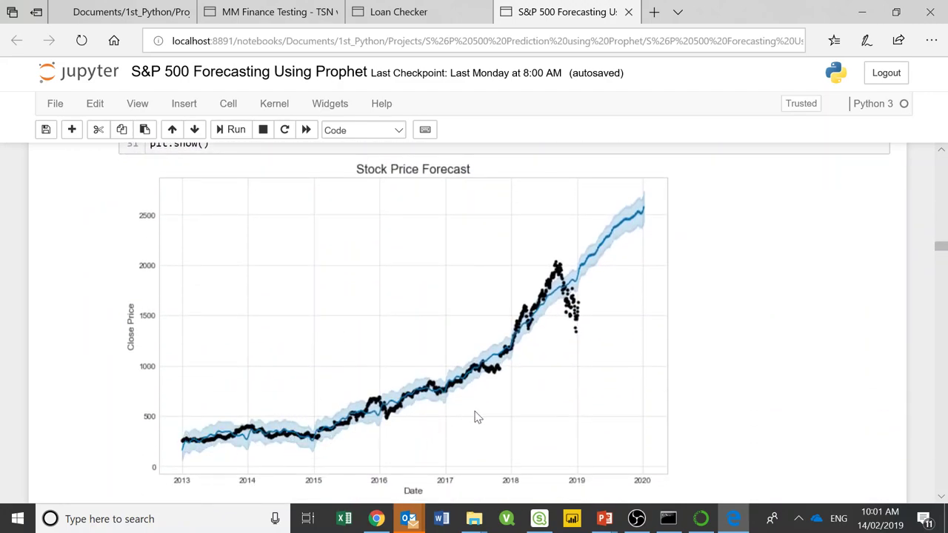
{"action": "scroll", "coordinate": [478, 380], "scroll_direction": "down", "scroll_amount": 3}
{"action": "scroll", "coordinate": [474, 379], "scroll_direction": "up", "scroll_amount": 5}
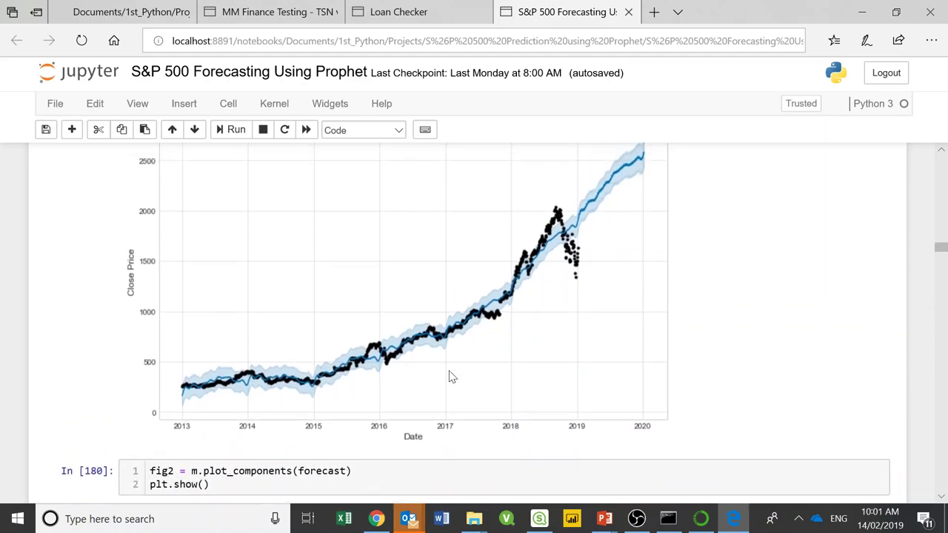
{"action": "scroll", "coordinate": [419, 411], "scroll_direction": "down", "scroll_amount": 2}
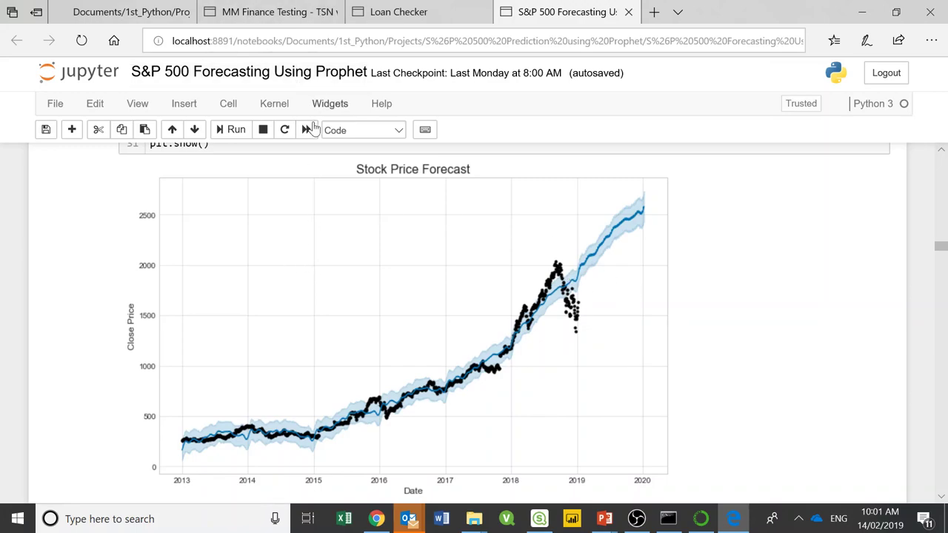
{"action": "mouse_move", "coordinate": [605, 518]}
{"action": "left_click", "coordinate": [635, 482]}
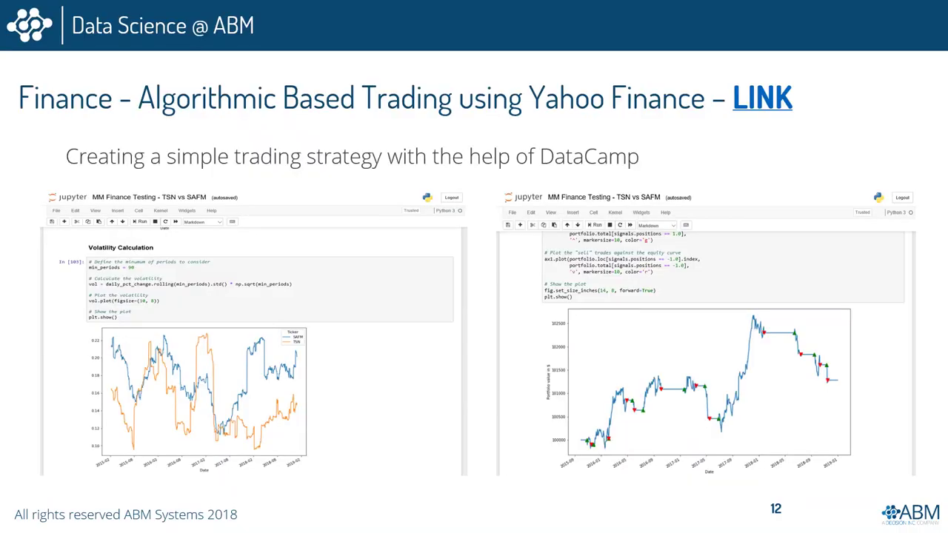
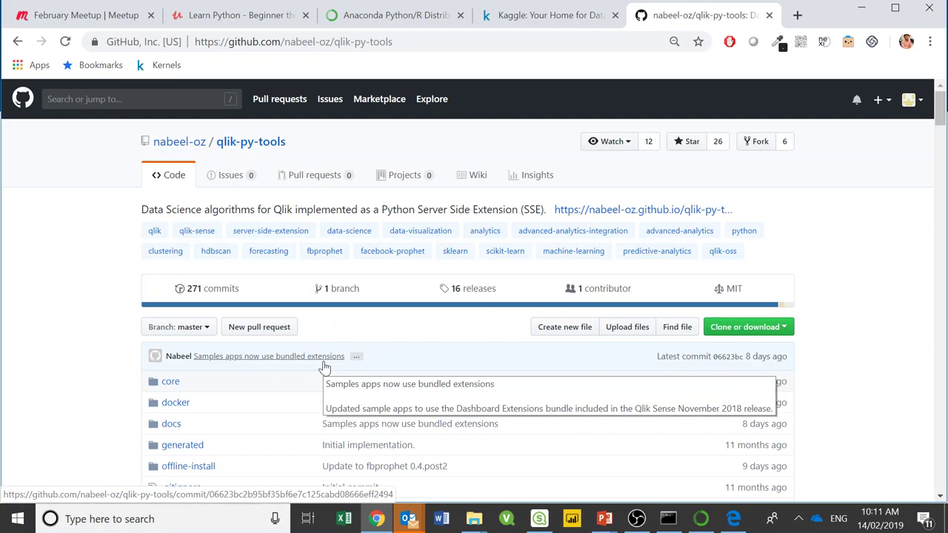
- Examine the qlik-py-tools repository's file list, its clone and download options, and the README's table of contents
{"action": "scroll", "coordinate": [126, 296], "scroll_direction": "down", "scroll_amount": 1}
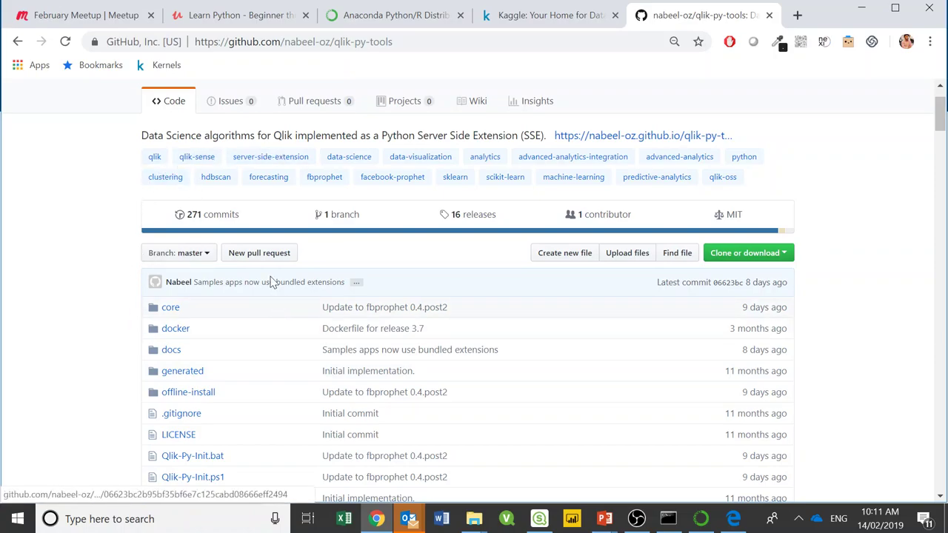
{"action": "scroll", "coordinate": [197, 271], "scroll_direction": "down", "scroll_amount": 3}
{"action": "scroll", "coordinate": [197, 240], "scroll_direction": "up", "scroll_amount": 2}
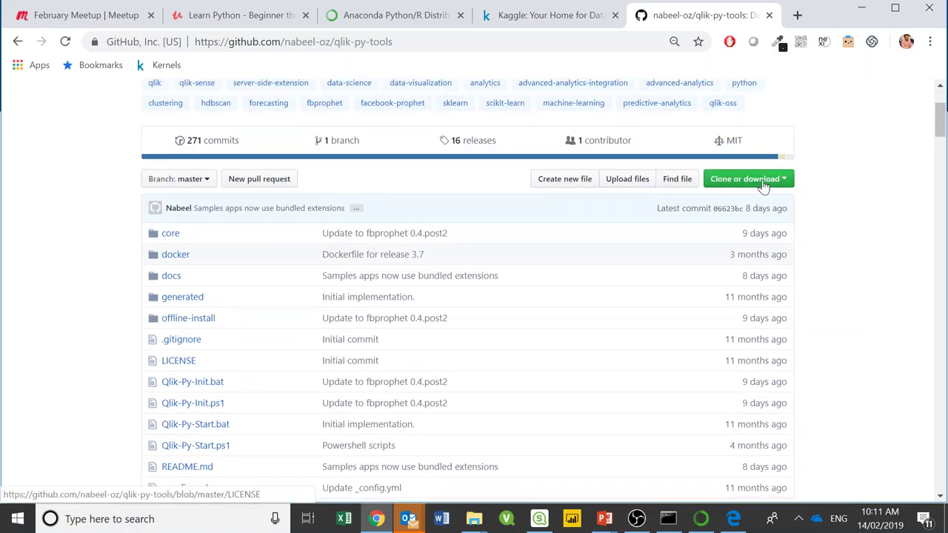
{"action": "left_click", "coordinate": [763, 184]}
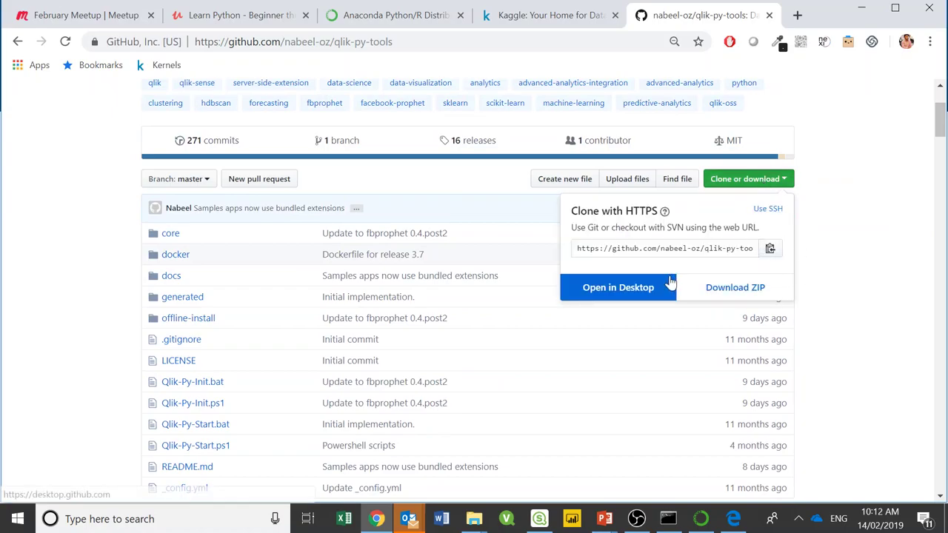
{"action": "left_click", "coordinate": [829, 314]}
{"action": "scroll", "coordinate": [828, 319], "scroll_direction": "down", "scroll_amount": 5}
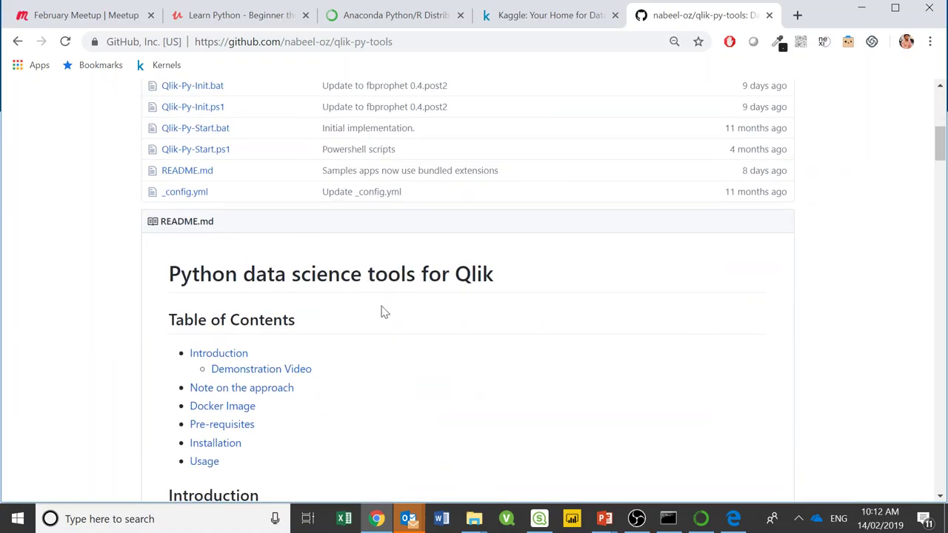
- Read the qlik-py-tools README's Introduction, Note on the approach and Docker Image sections
{"action": "scroll", "coordinate": [328, 269], "scroll_direction": "down", "scroll_amount": 5}
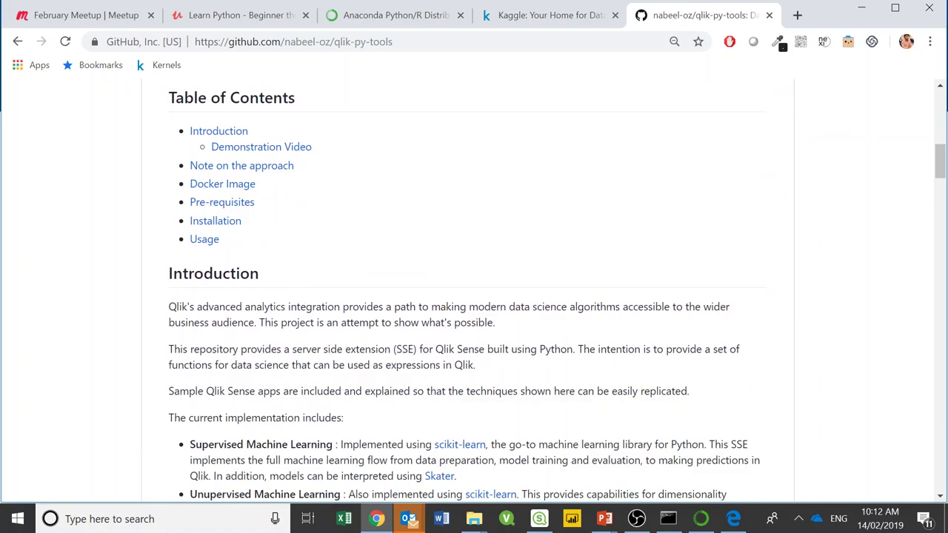
{"action": "scroll", "coordinate": [289, 316], "scroll_direction": "down", "scroll_amount": 6}
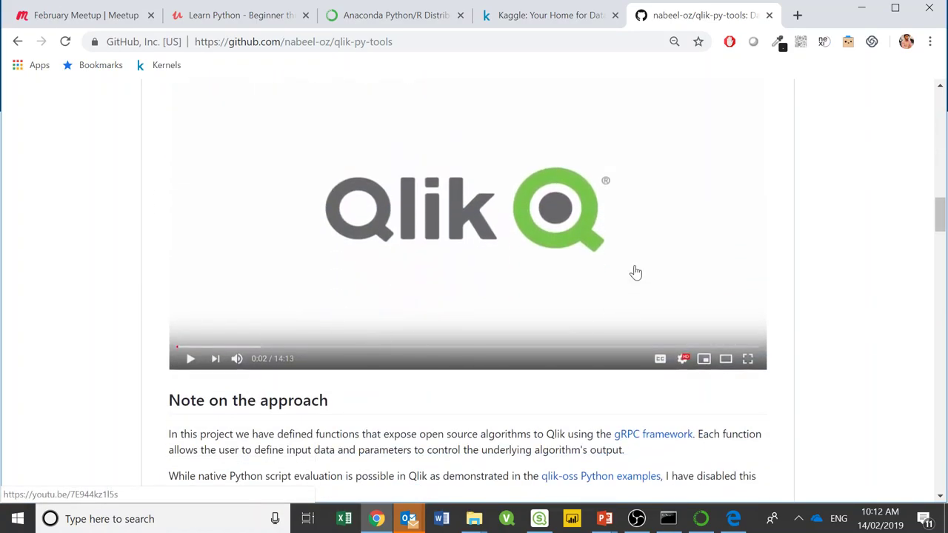
{"action": "scroll", "coordinate": [482, 374], "scroll_direction": "down", "scroll_amount": 2}
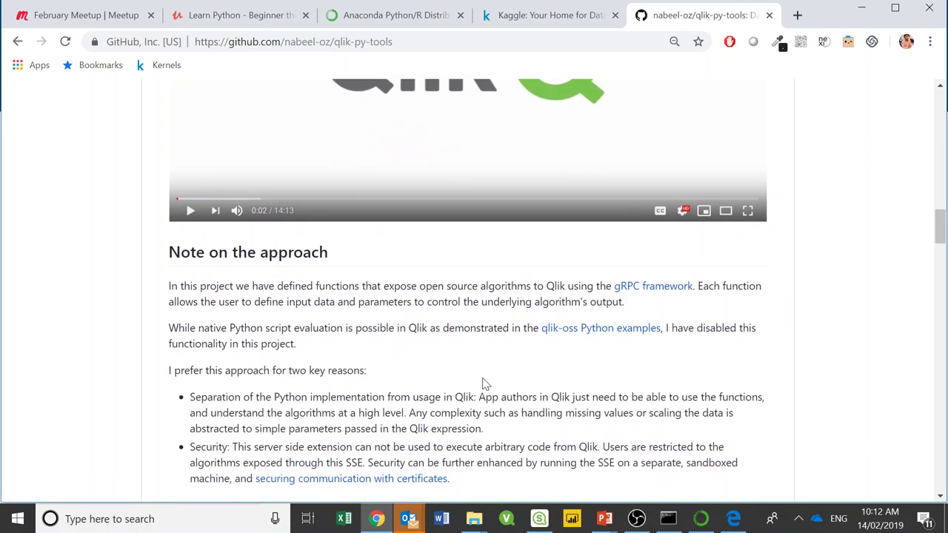
{"action": "scroll", "coordinate": [437, 346], "scroll_direction": "down", "scroll_amount": 3}
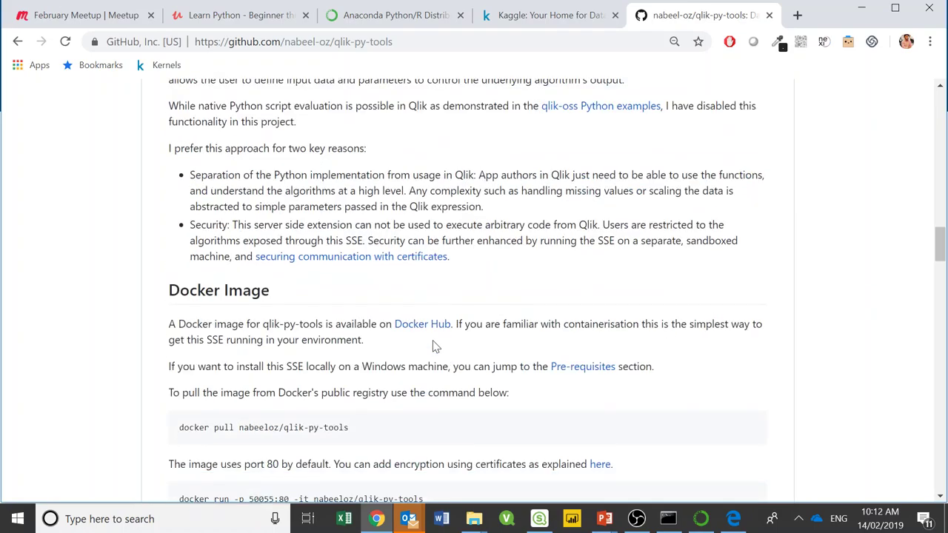
{"action": "scroll", "coordinate": [436, 348], "scroll_direction": "down", "scroll_amount": 1}
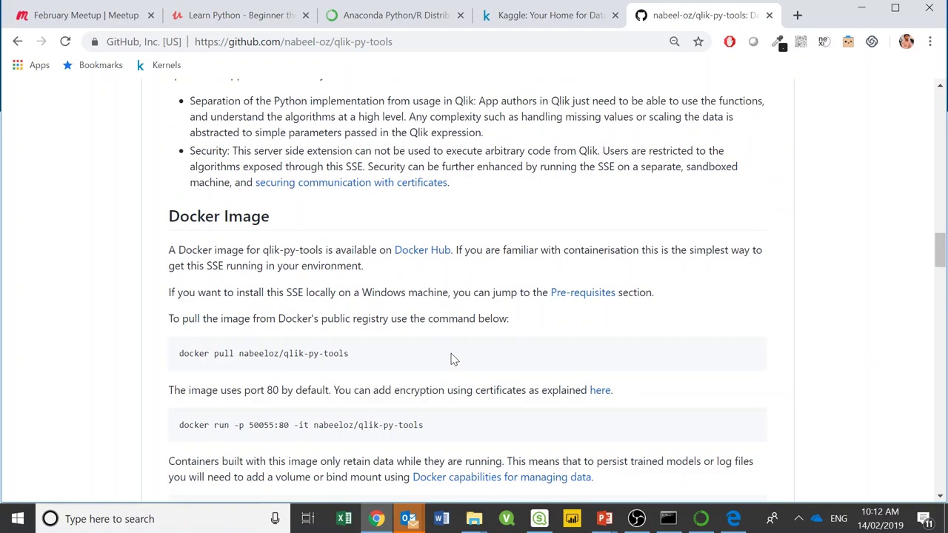
{"action": "scroll", "coordinate": [375, 337], "scroll_direction": "down", "scroll_amount": 2}
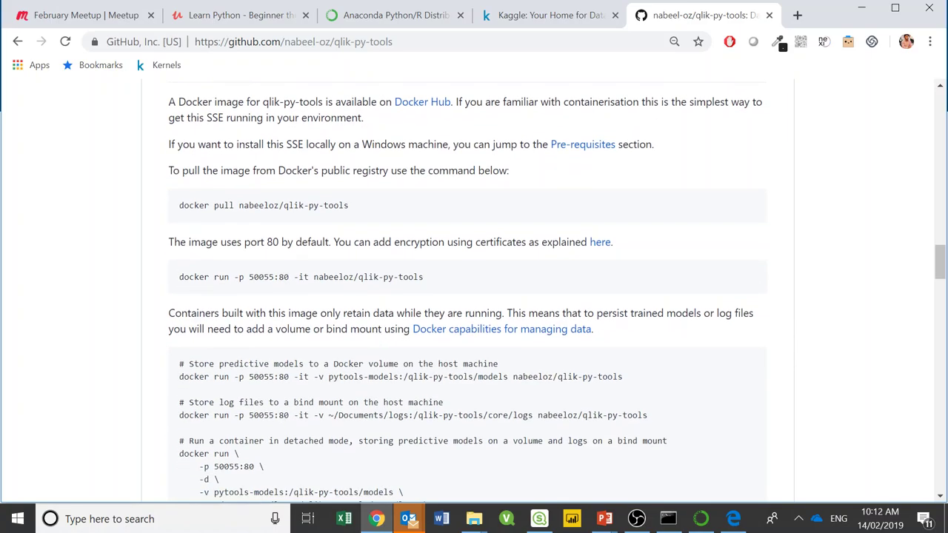
- Skim the README's prerequisites and installation instructions, and examine the sample apps listed in the Usage table
{"action": "scroll", "coordinate": [233, 281], "scroll_direction": "down", "scroll_amount": 7}
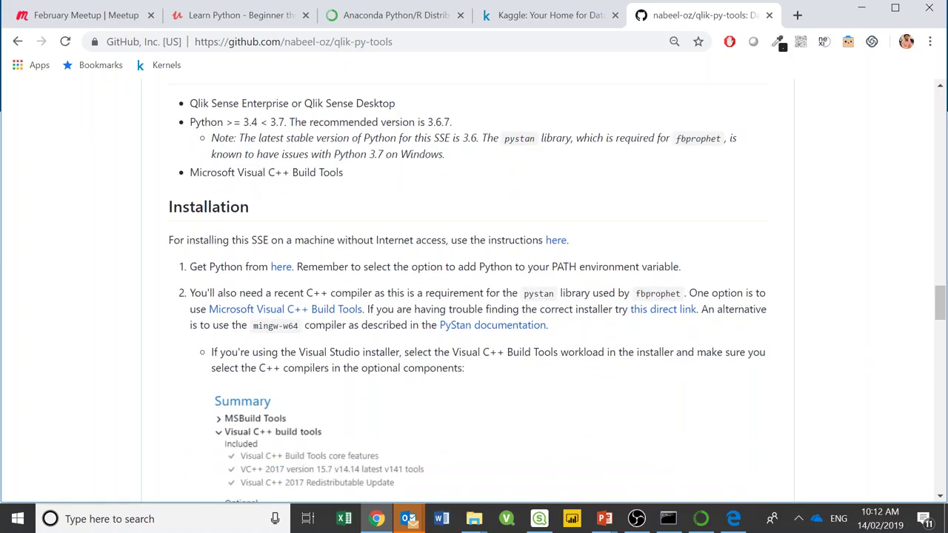
{"action": "scroll", "coordinate": [230, 281], "scroll_direction": "down", "scroll_amount": 10}
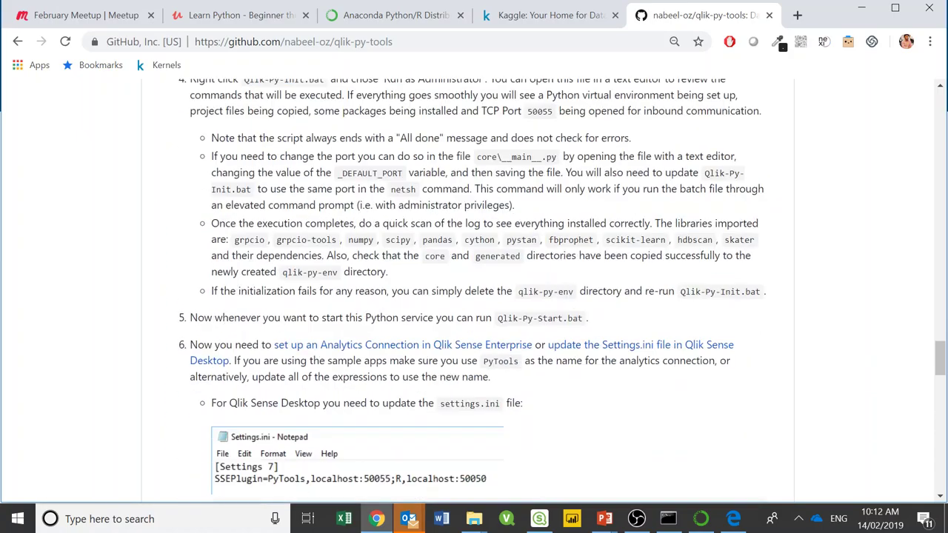
{"action": "scroll", "coordinate": [237, 254], "scroll_direction": "down", "scroll_amount": 7}
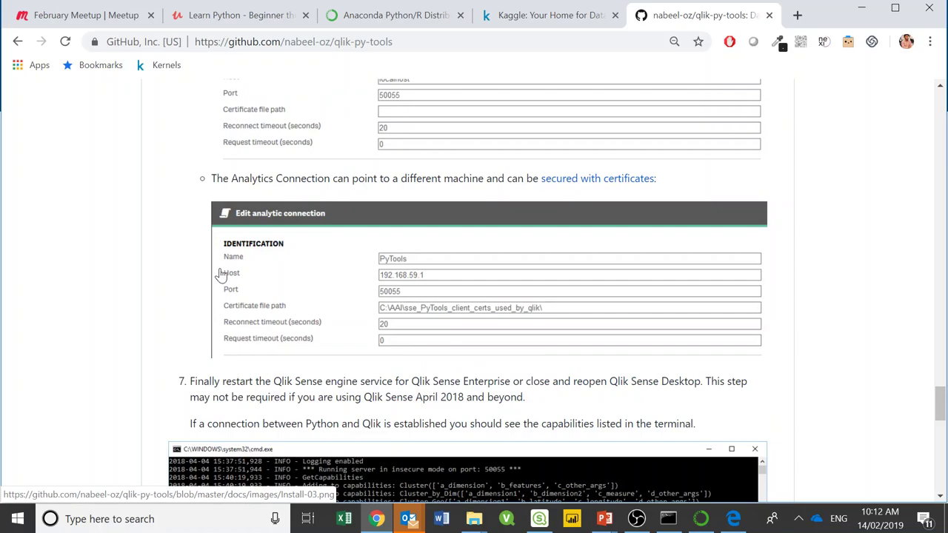
{"action": "scroll", "coordinate": [220, 274], "scroll_direction": "down", "scroll_amount": 7}
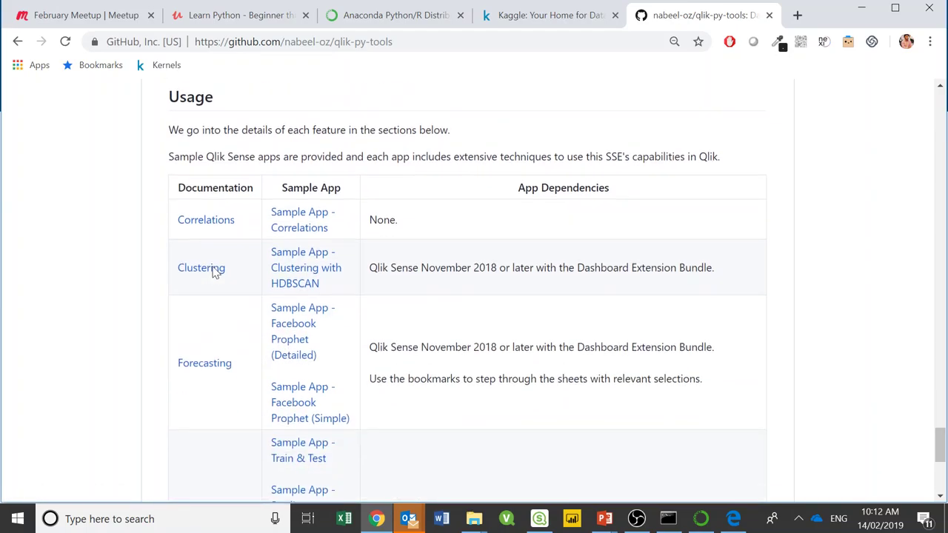
{"action": "scroll", "coordinate": [212, 271], "scroll_direction": "down", "scroll_amount": 2}
{"action": "scroll", "coordinate": [212, 271], "scroll_direction": "up", "scroll_amount": 3}
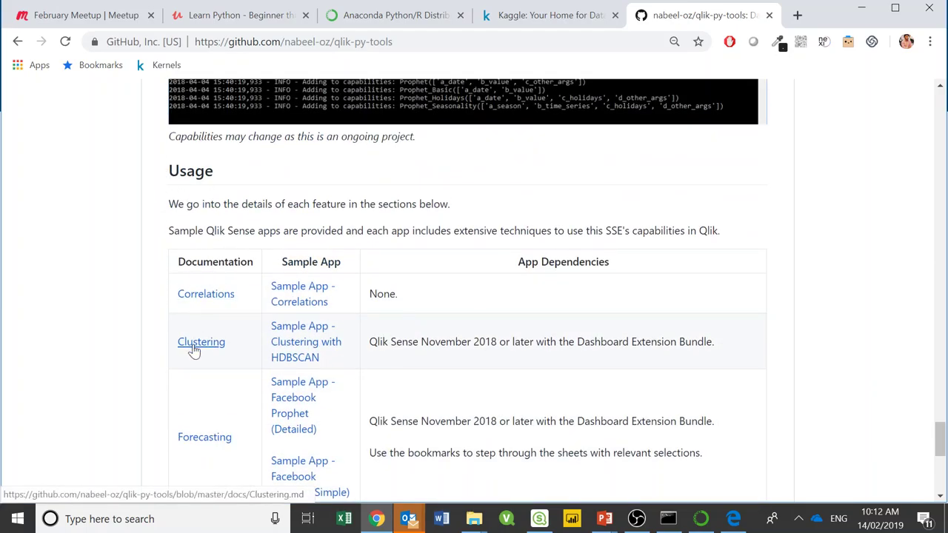
- Open the Forecasting documentation from the Usage table and read its Introduction, Quick Start and Additional Parameters sections
{"action": "left_click", "coordinate": [205, 439]}
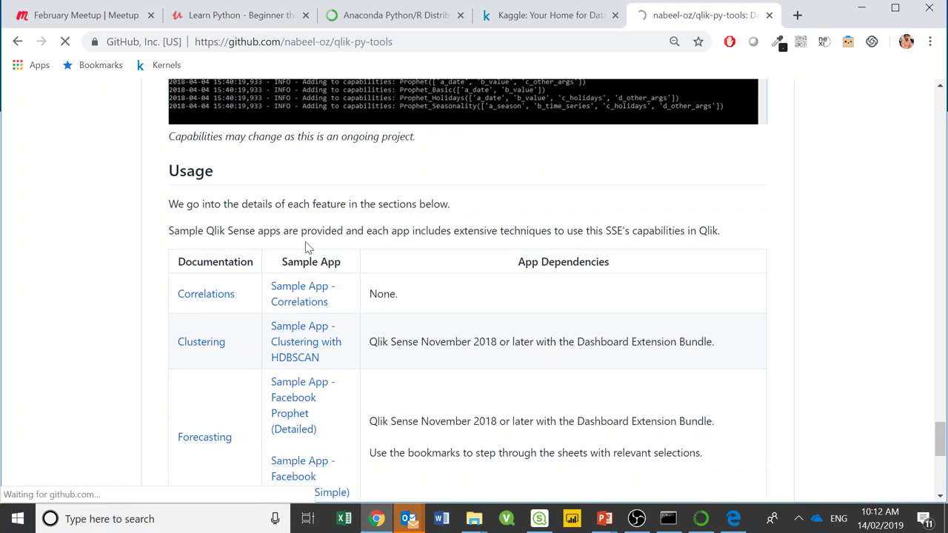
{"action": "scroll", "coordinate": [296, 281], "scroll_direction": "down", "scroll_amount": 3}
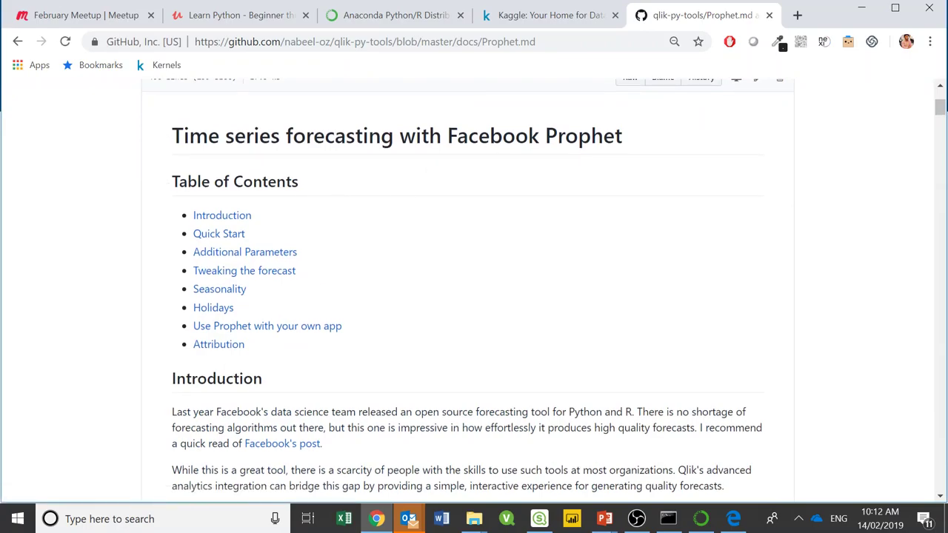
{"action": "scroll", "coordinate": [269, 444], "scroll_direction": "down", "scroll_amount": 2}
{"action": "scroll", "coordinate": [209, 337], "scroll_direction": "down", "scroll_amount": 2}
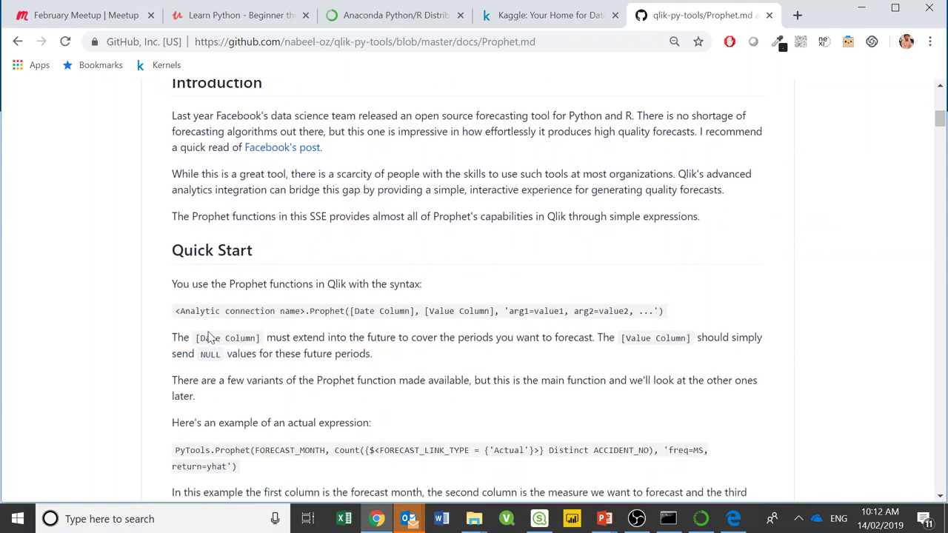
{"action": "scroll", "coordinate": [210, 336], "scroll_direction": "down", "scroll_amount": 8}
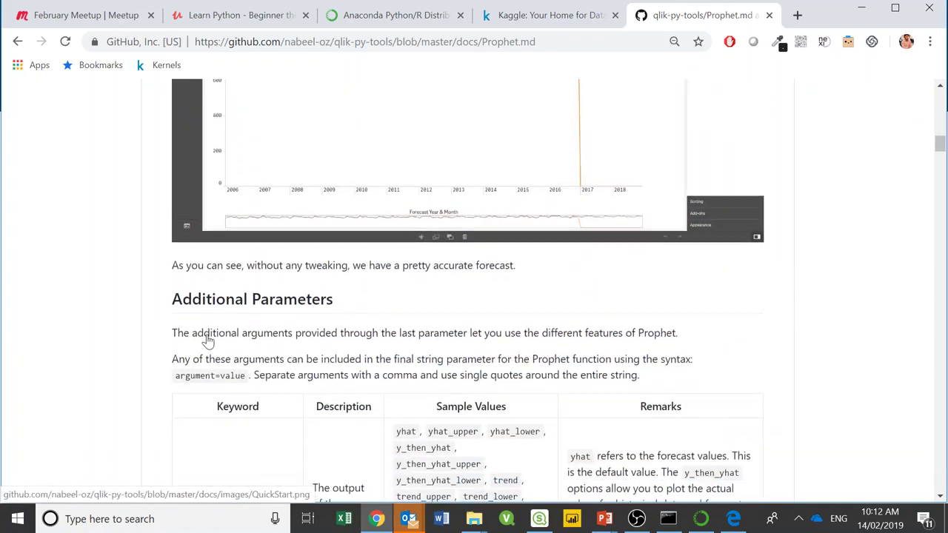
{"action": "scroll", "coordinate": [209, 340], "scroll_direction": "down", "scroll_amount": 6}
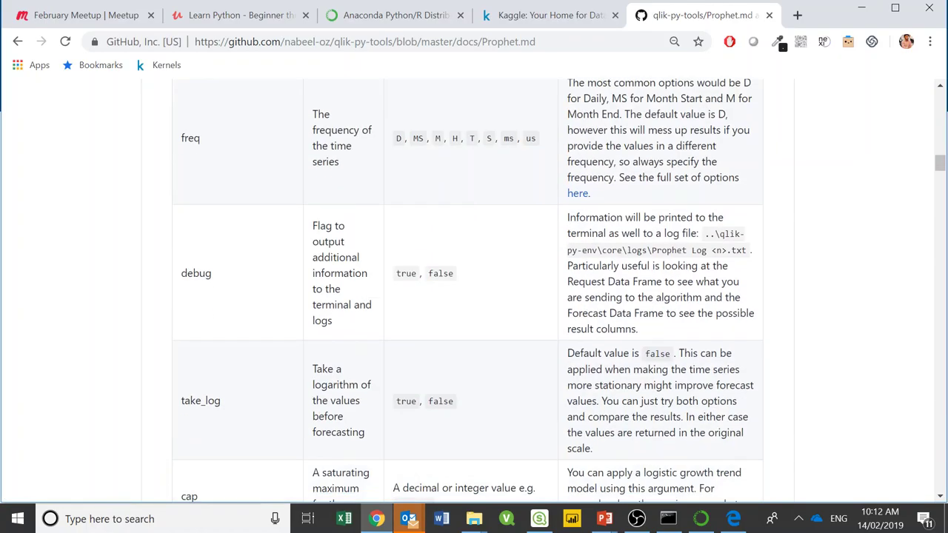
{"action": "scroll", "coordinate": [252, 319], "scroll_direction": "down", "scroll_amount": 19}
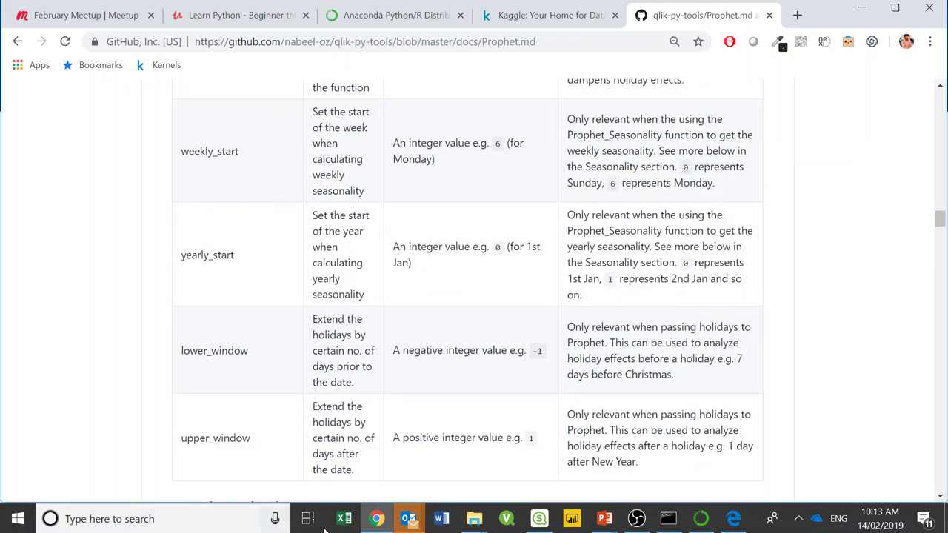
- Switch to Qlik Sense Desktop, look through the open sample apps, and show the Sample App - Forecasting Simple sheet
{"action": "left_click", "coordinate": [539, 518]}
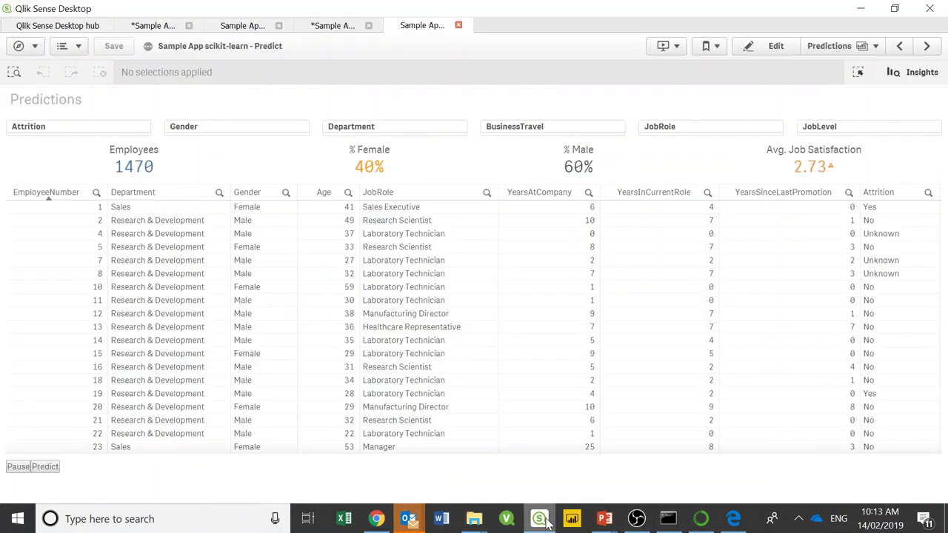
{"action": "left_click", "coordinate": [315, 26]}
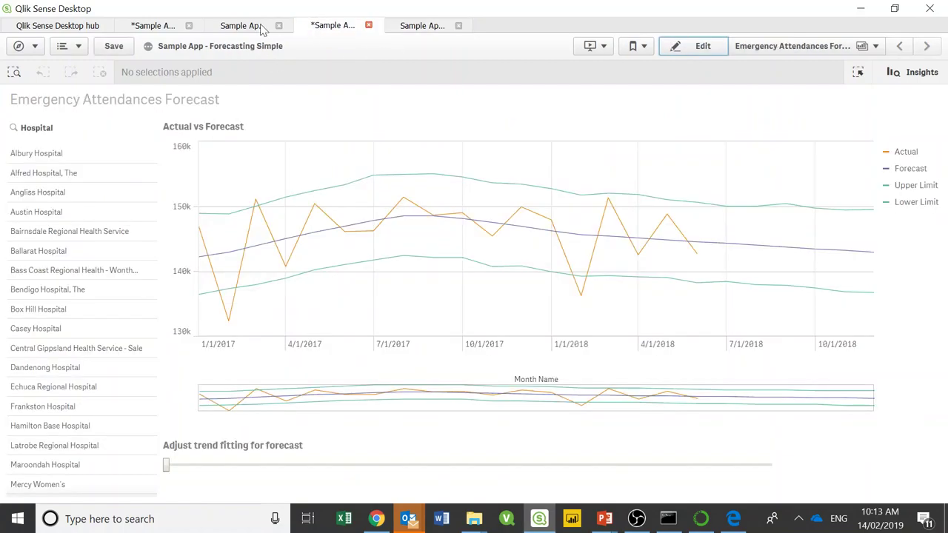
{"action": "left_click", "coordinate": [227, 27]}
{"action": "left_click", "coordinate": [181, 28]}
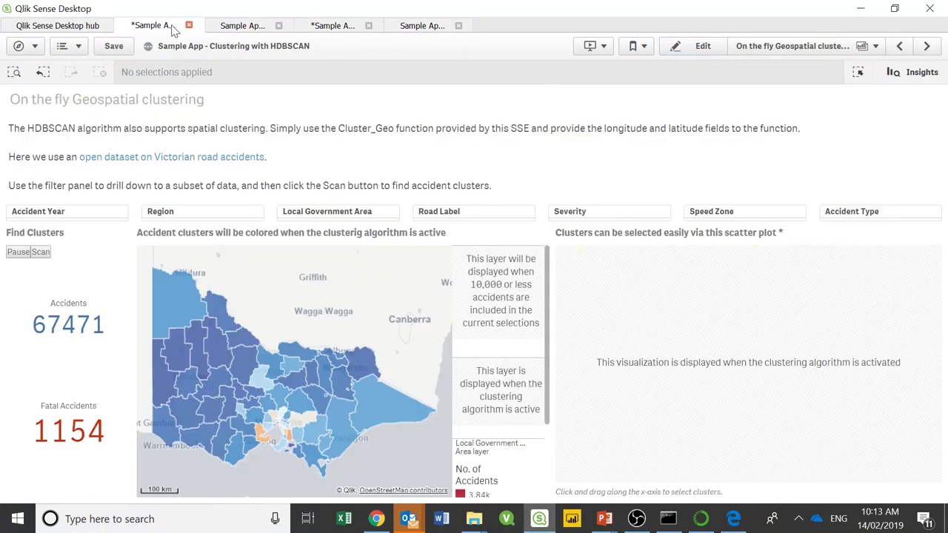
{"action": "left_click", "coordinate": [333, 27]}
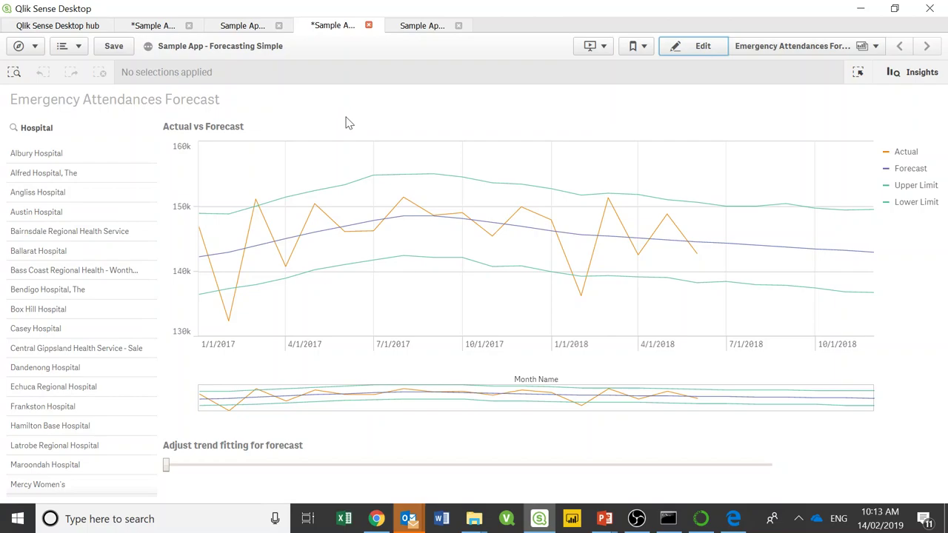
- View the Stock Price Forecast chart in the S&P 500 Jupyter notebook for comparison, and return to the Qlik Sense forecast
{"action": "mouse_move", "coordinate": [732, 515]}
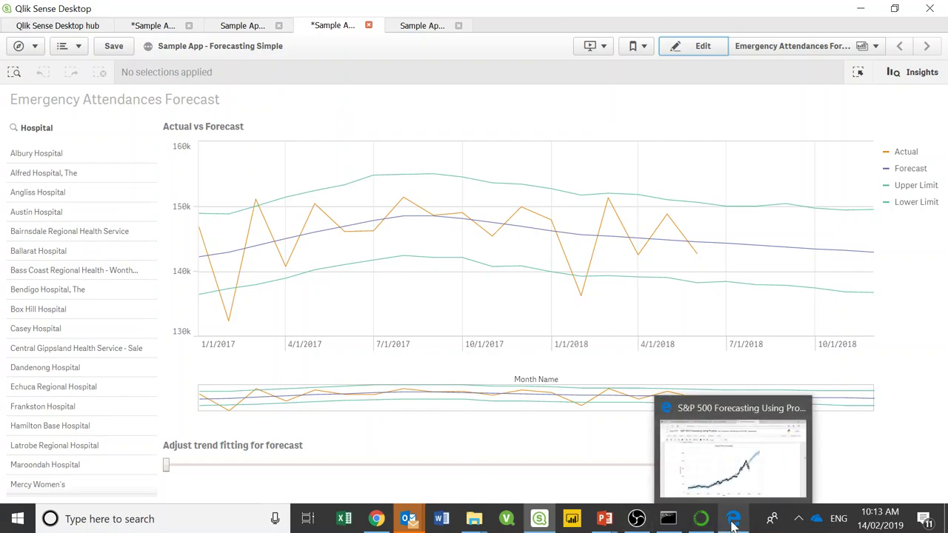
{"action": "left_click", "coordinate": [732, 474]}
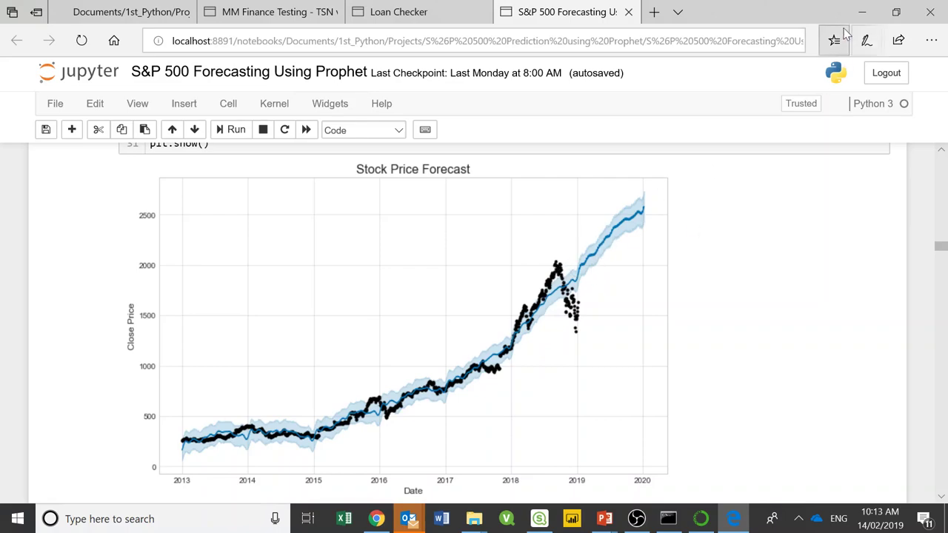
{"action": "left_click", "coordinate": [861, 12]}
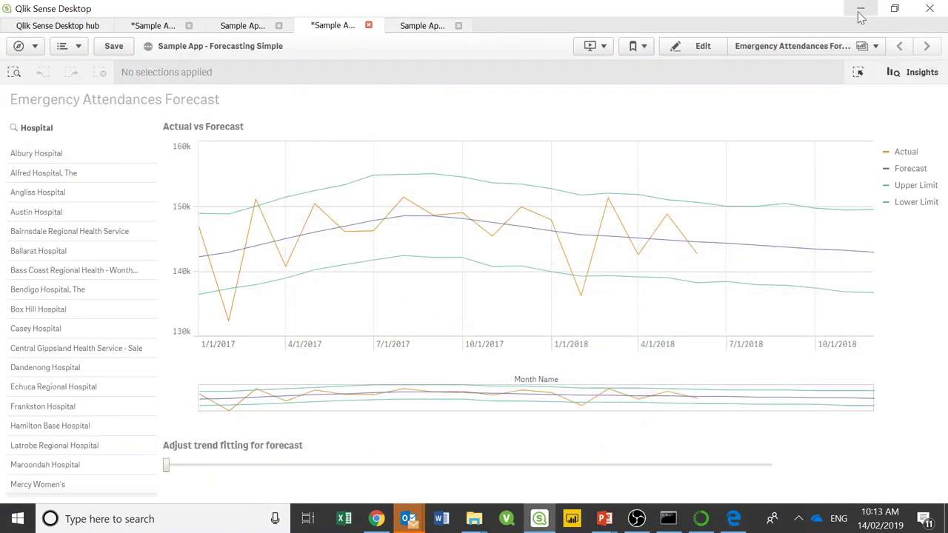
{"action": "mouse_move", "coordinate": [635, 167]}
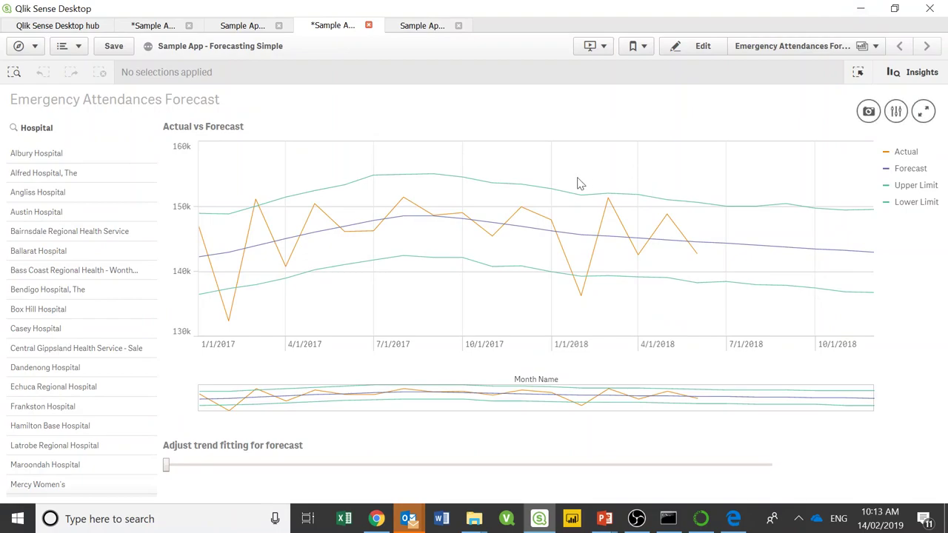
- Bring up the running Python service's command window and place Qlik Sense Desktop side by side with it
{"action": "mouse_move", "coordinate": [666, 521]}
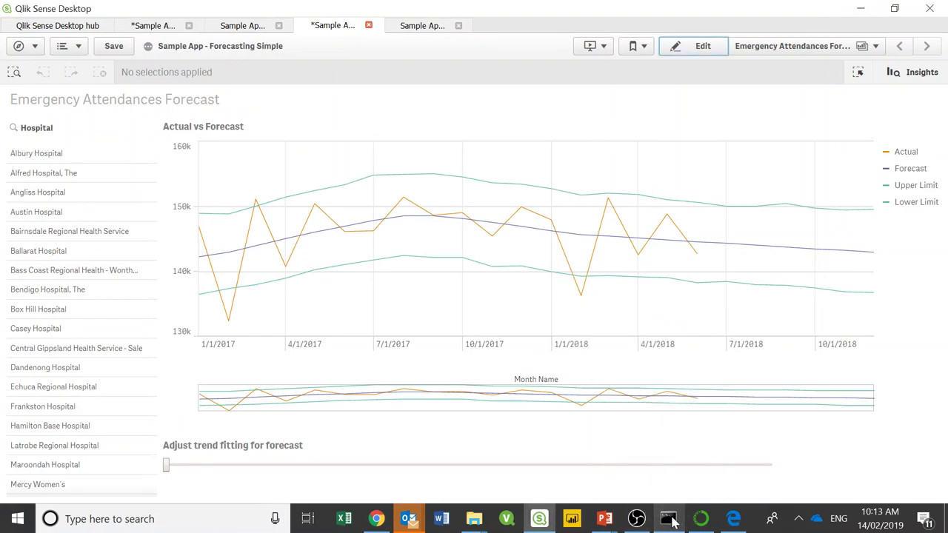
{"action": "left_click", "coordinate": [669, 522]}
{"action": "left_click_drag", "start_coordinate": [364, 11], "coordinate": [1, 45]}
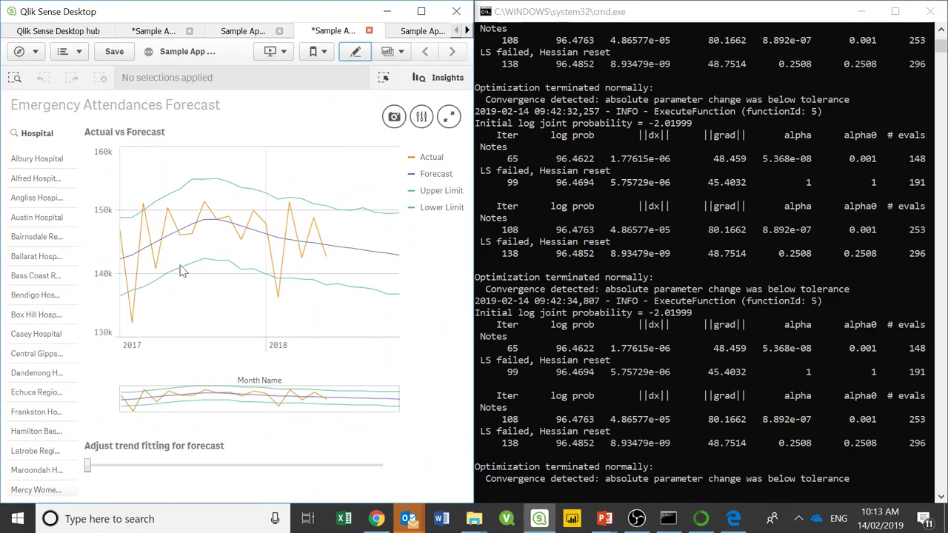
- Filter the Actual vs Forecast chart to Alfred Hospital, The to view its forecast, and clear the selection
{"action": "mouse_move", "coordinate": [184, 273]}
{"action": "left_click", "coordinate": [29, 179]}
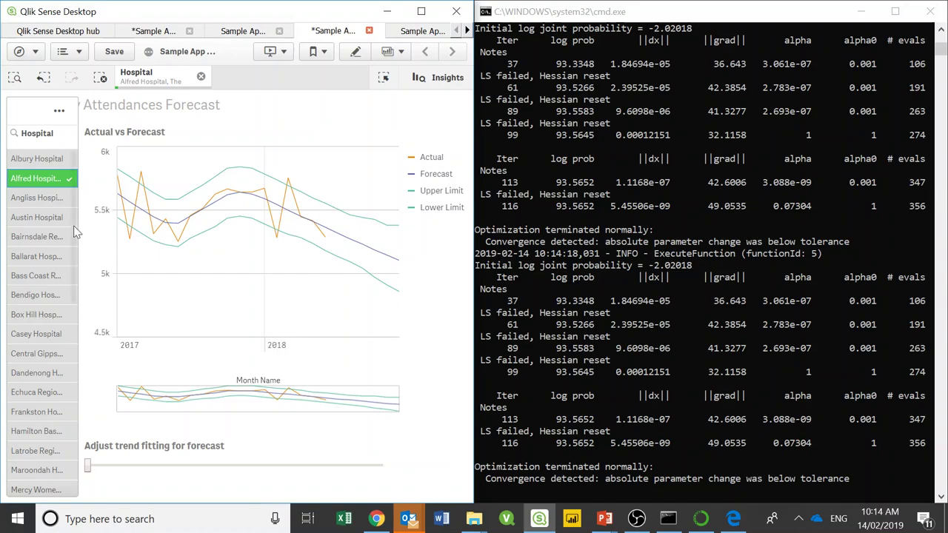
{"action": "left_click", "coordinate": [36, 181]}
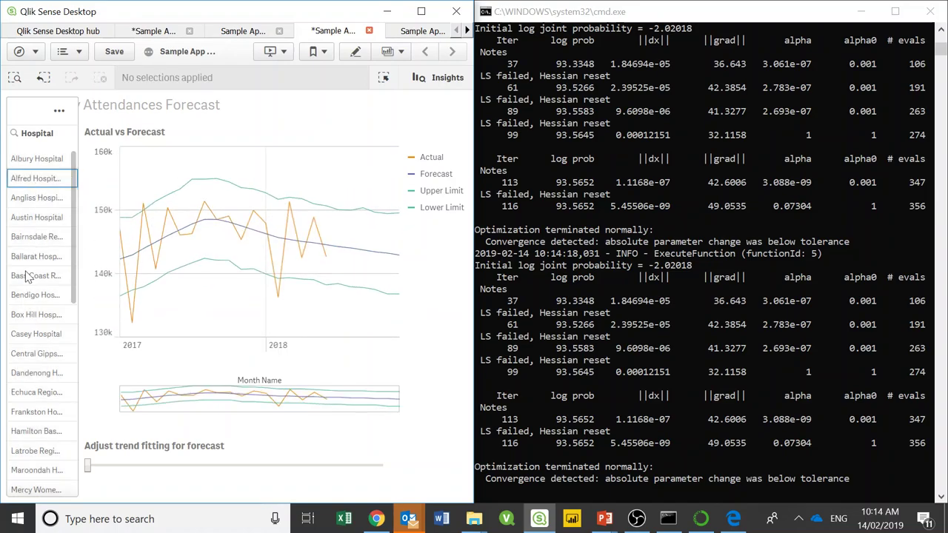
- Maximize the Qlik Sense window and filter the Actual vs Forecast chart to Ballarat Hospital, reapplying the selection until the forecast renders
{"action": "left_click", "coordinate": [30, 258]}
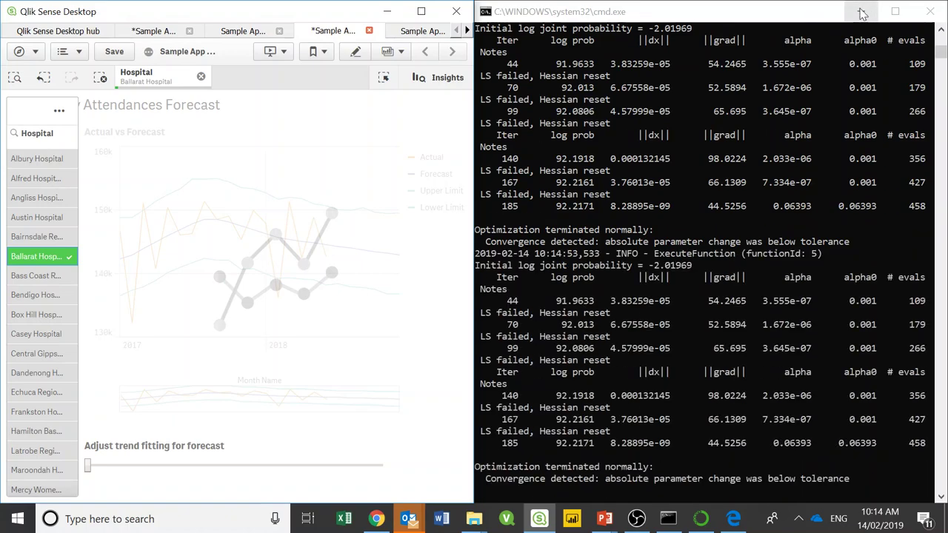
{"action": "left_click", "coordinate": [421, 11]}
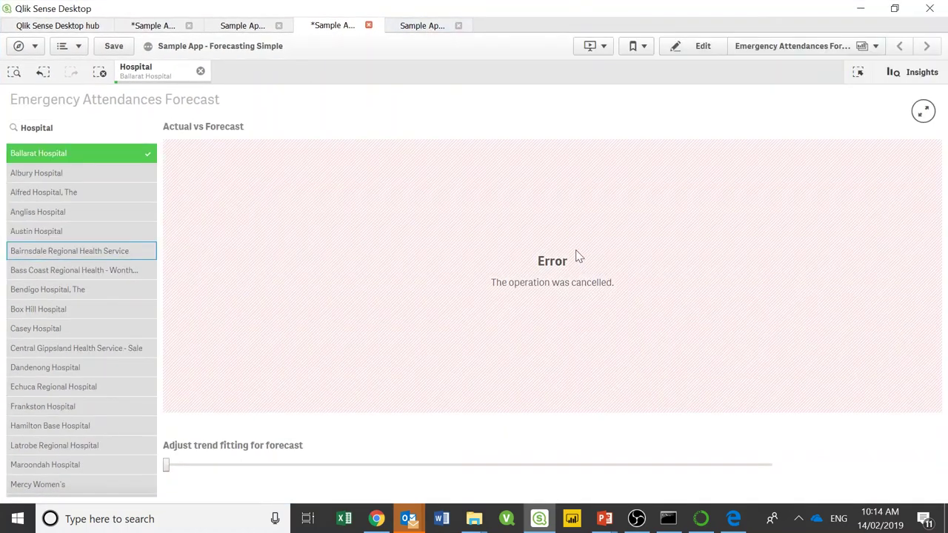
{"action": "left_click", "coordinate": [77, 153]}
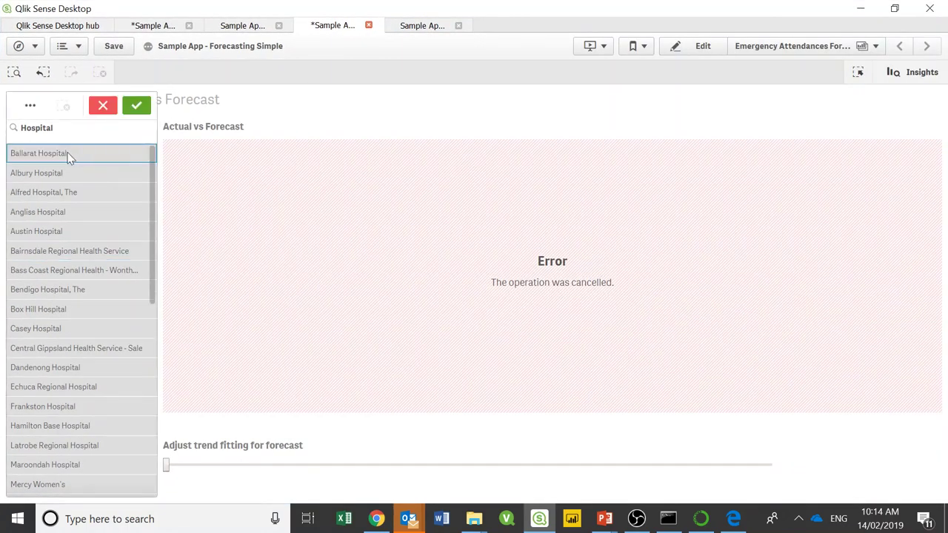
{"action": "left_click", "coordinate": [68, 155]}
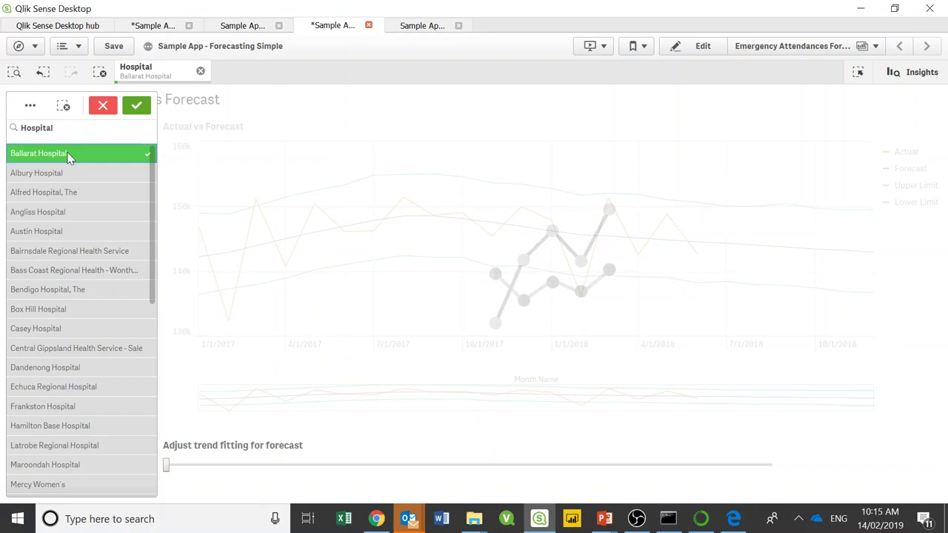
{"action": "left_click", "coordinate": [133, 108]}
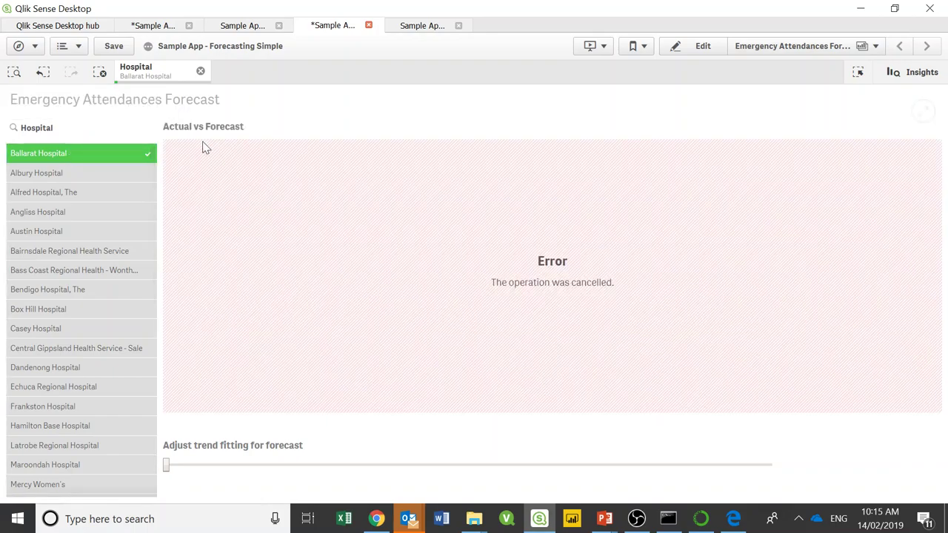
{"action": "left_click", "coordinate": [120, 154]}
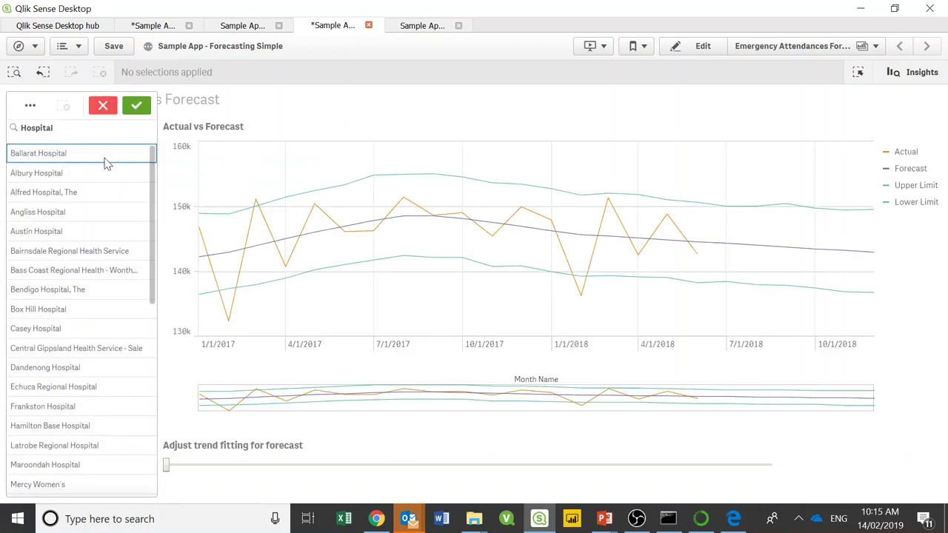
{"action": "left_click", "coordinate": [106, 159]}
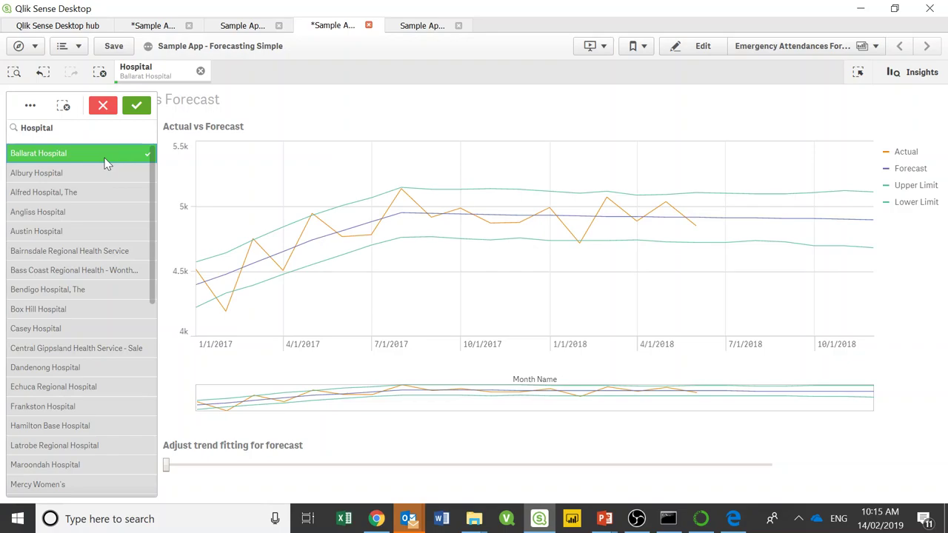
{"action": "left_click", "coordinate": [135, 107]}
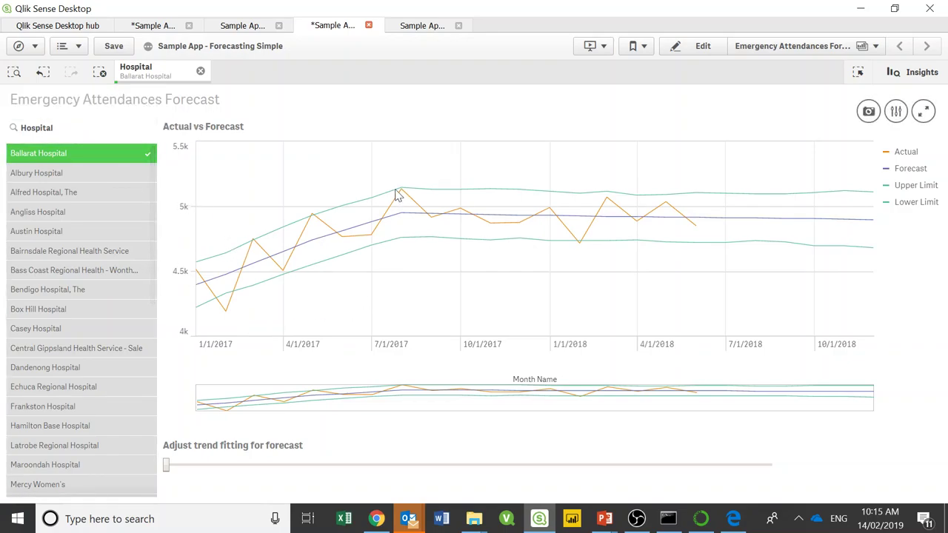
- Close the Forecasting Simple app without saving and filter the Predictions sheet to the Human Resources and Research & Development departments
{"action": "left_click", "coordinate": [370, 26]}
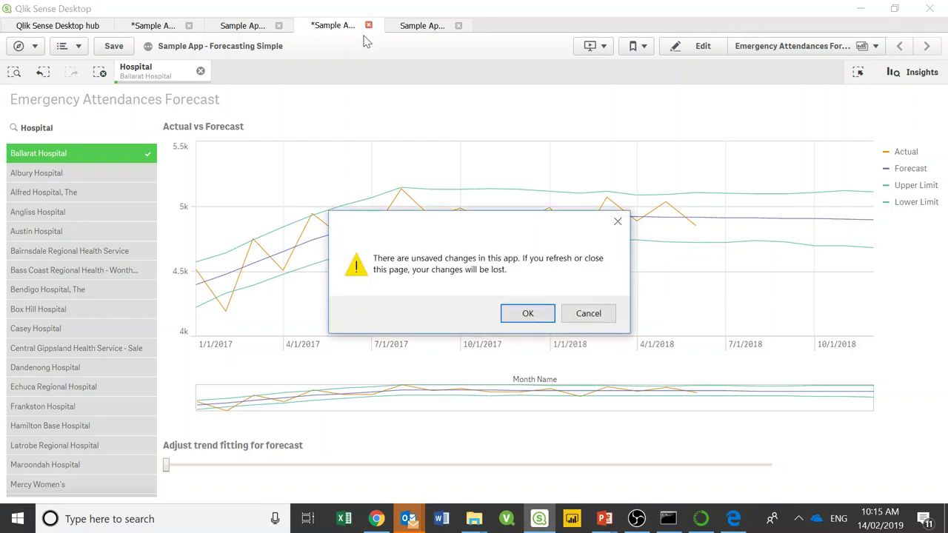
{"action": "left_click", "coordinate": [516, 314]}
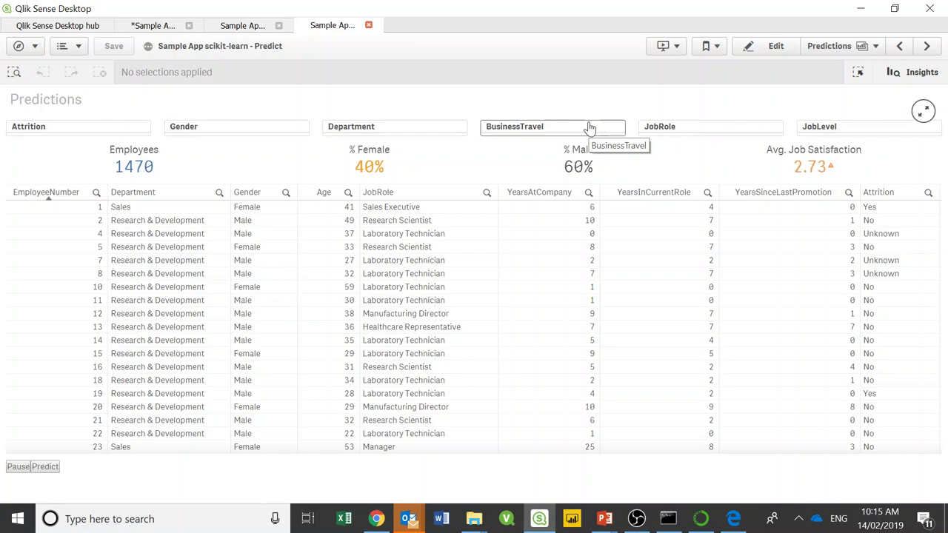
{"action": "left_click", "coordinate": [395, 136]}
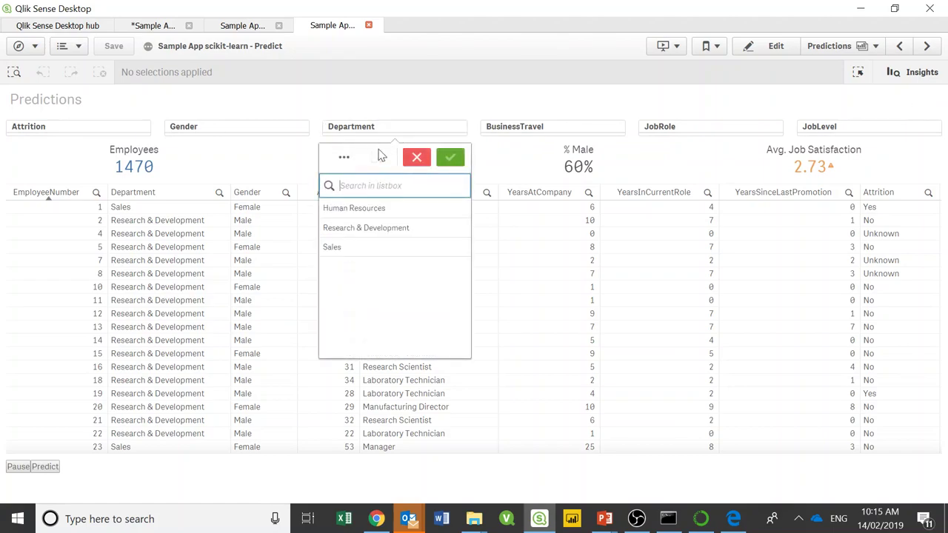
{"action": "left_click", "coordinate": [369, 214]}
{"action": "left_click", "coordinate": [368, 227]}
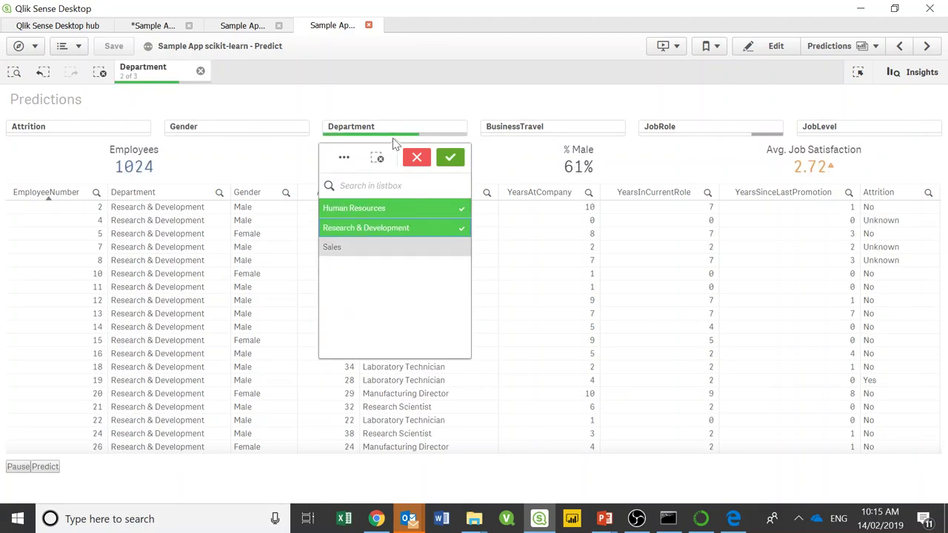
{"action": "left_click", "coordinate": [450, 157]}
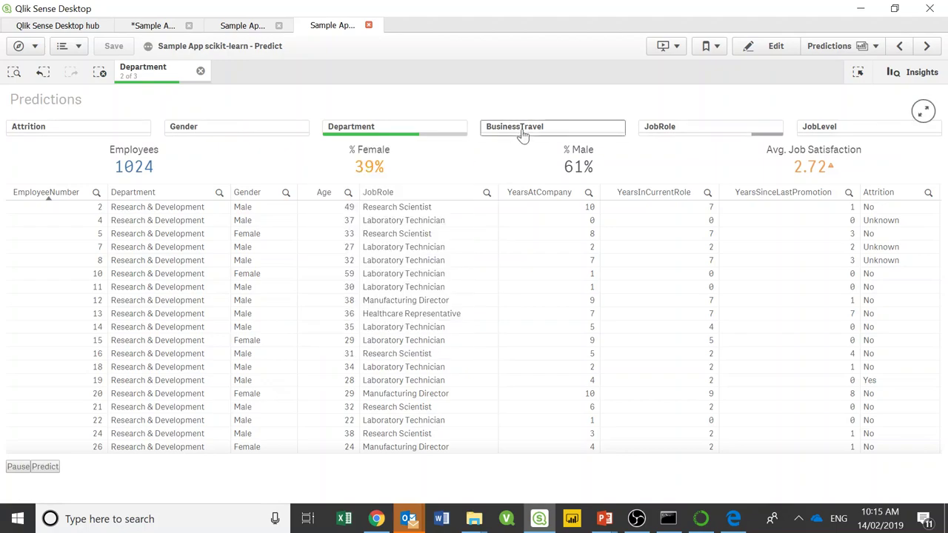
- Filter the Predictions sheet's BusinessTravel field to Travel_Frequently, leaving JobRole unfiltered
{"action": "left_click", "coordinate": [523, 136]}
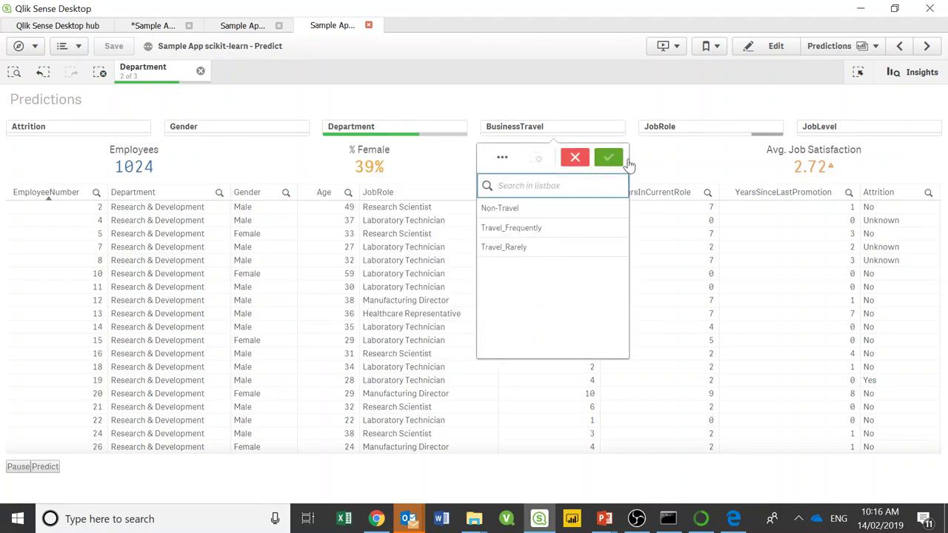
{"action": "left_click", "coordinate": [557, 223]}
{"action": "left_click", "coordinate": [608, 157]}
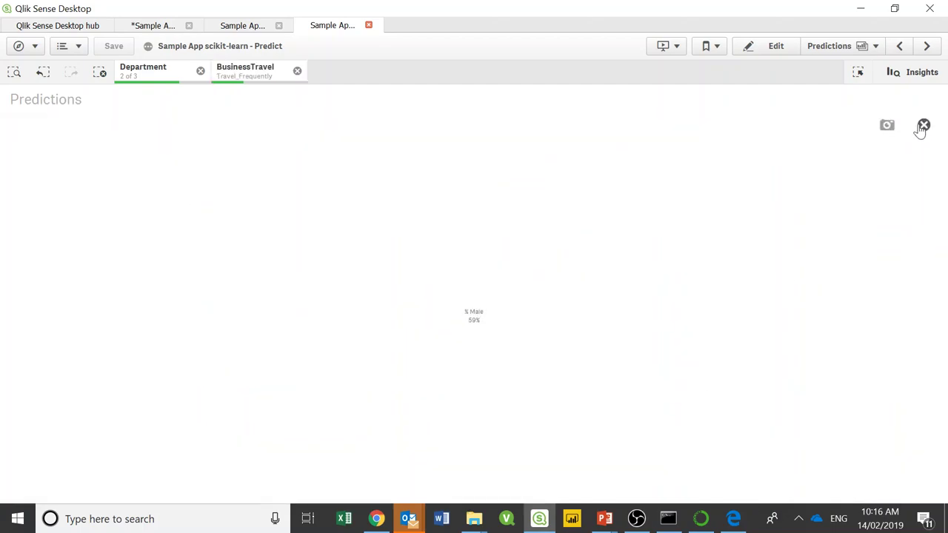
{"action": "left_click", "coordinate": [922, 126]}
{"action": "left_click", "coordinate": [737, 131]}
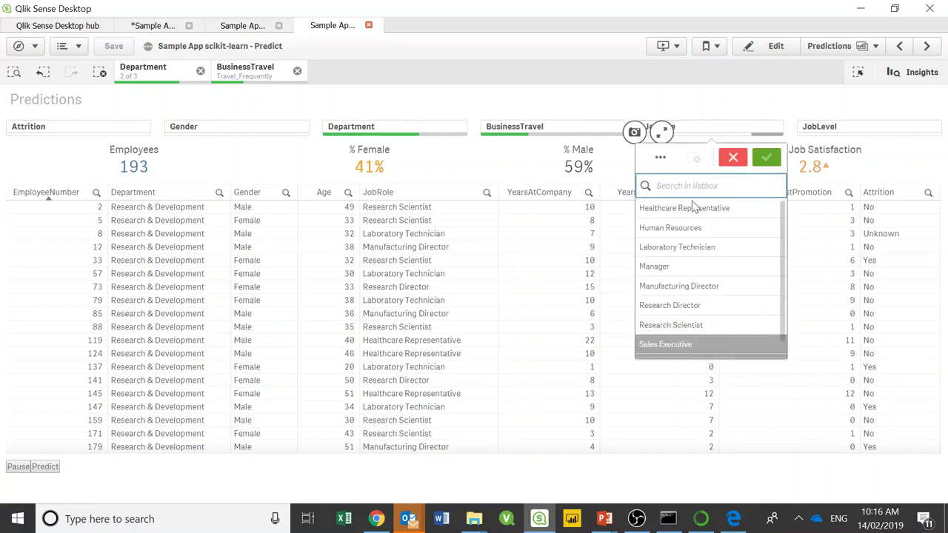
{"action": "left_click", "coordinate": [732, 157]}
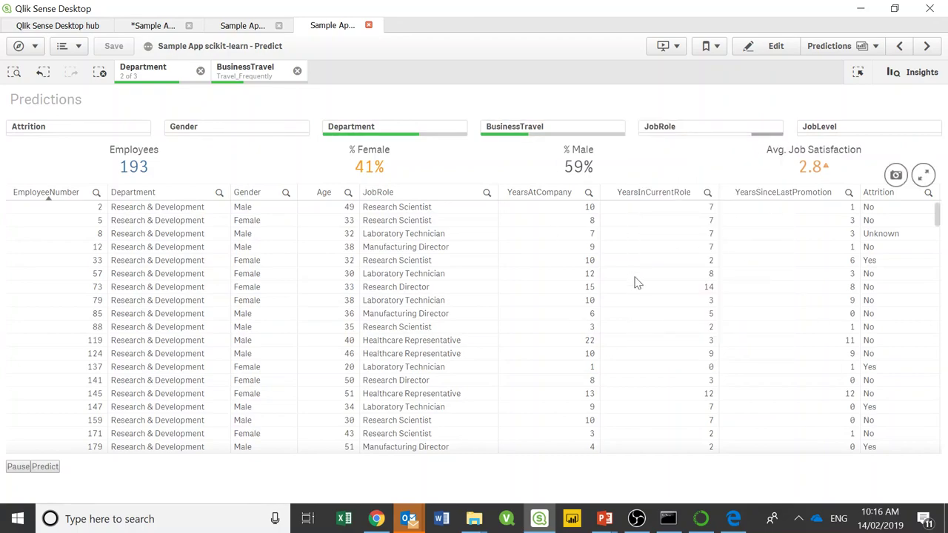
- Run the attrition prediction for the filtered employees and review the Prediction and Probabilities columns
{"action": "left_click", "coordinate": [42, 468]}
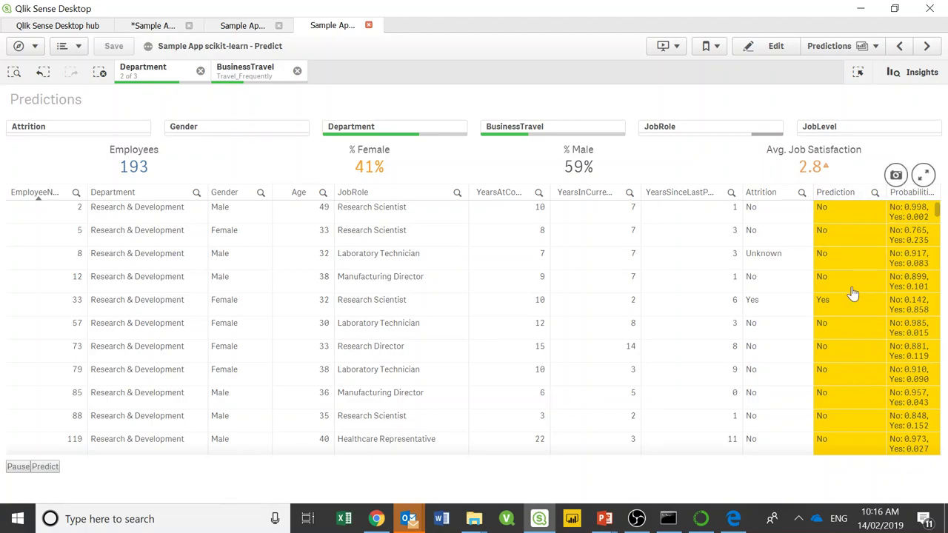
{"action": "scroll", "coordinate": [844, 294], "scroll_direction": "down", "scroll_amount": 10}
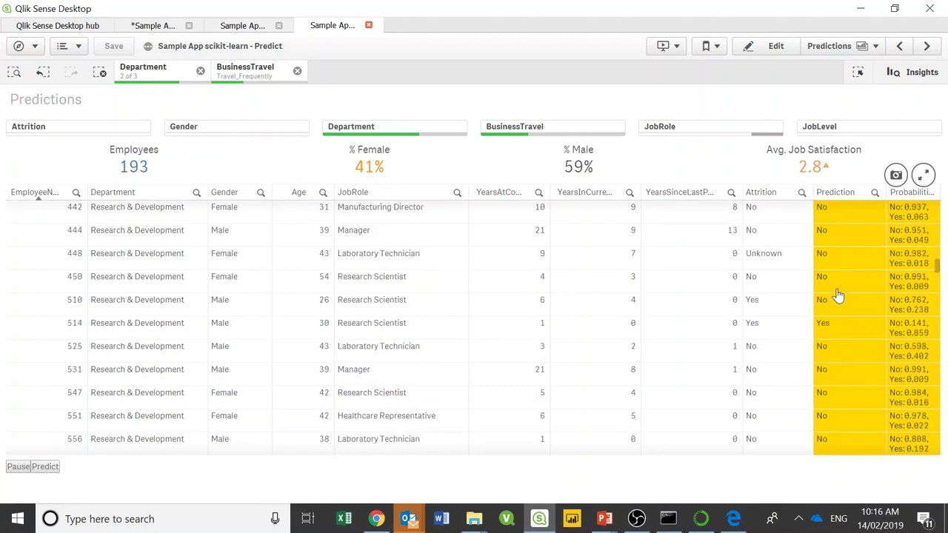
{"action": "scroll", "coordinate": [836, 294], "scroll_direction": "down", "scroll_amount": 3}
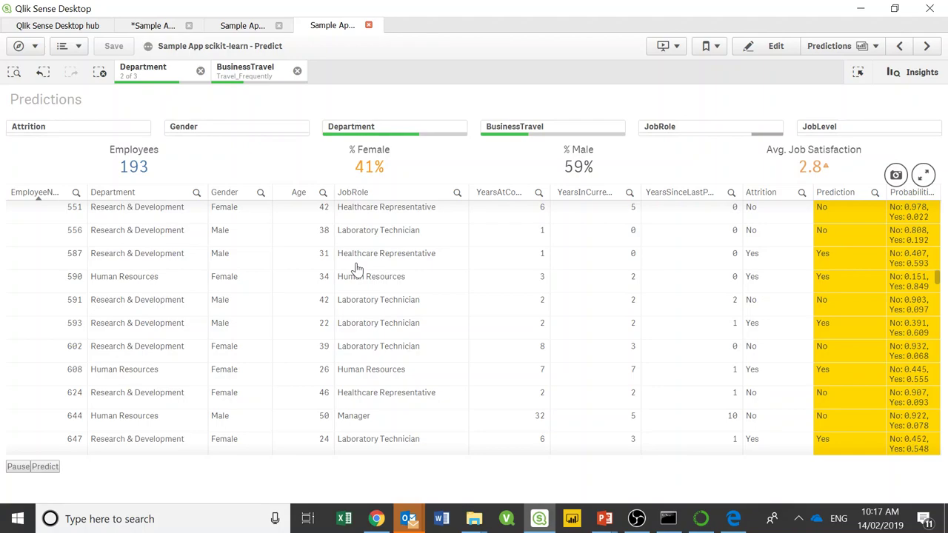
- Close the scikit-learn Predict app and filter the Correlations sheet to the LGA Type City
{"action": "left_click", "coordinate": [377, 27]}
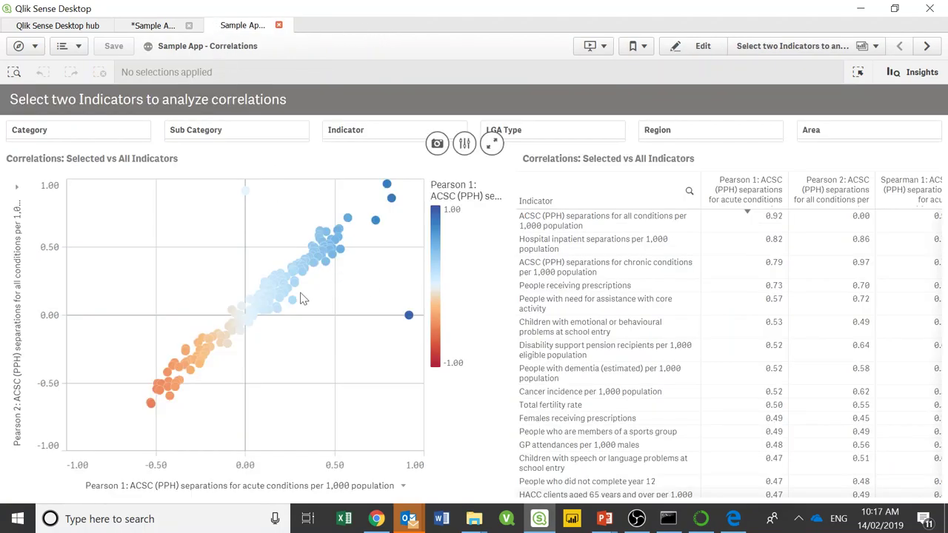
{"action": "left_click", "coordinate": [527, 133]}
{"action": "left_click", "coordinate": [514, 234]}
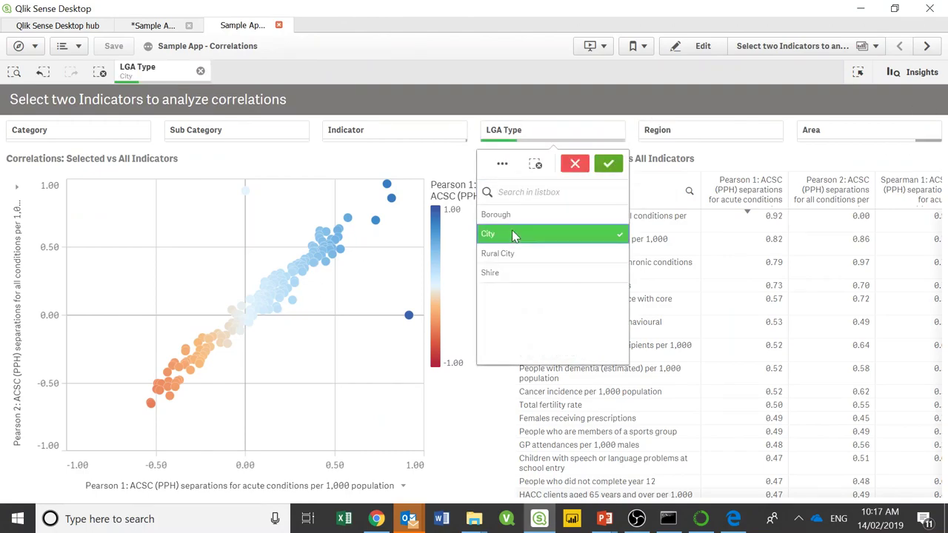
{"action": "left_click", "coordinate": [608, 164]}
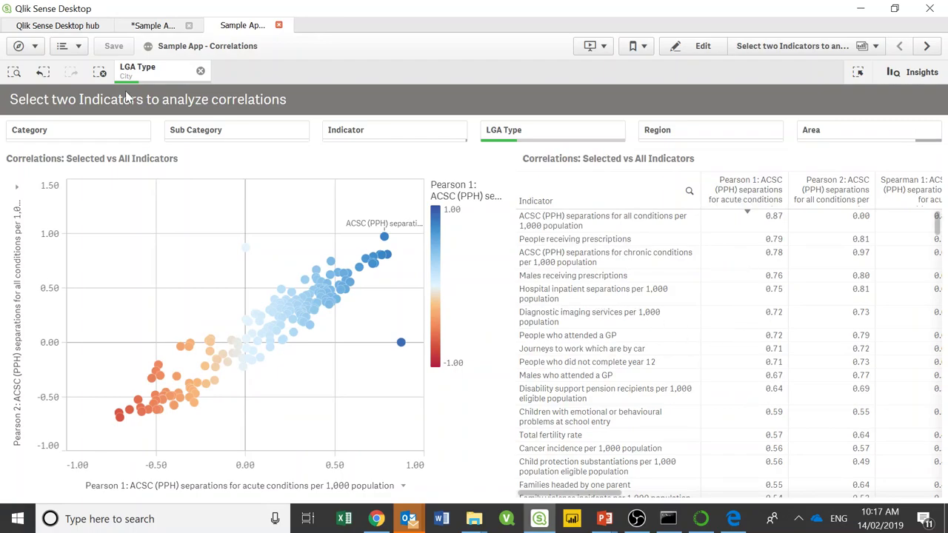
- Change the LGA Type filter to Rural City to recalculate the correlations
{"action": "left_click", "coordinate": [546, 131]}
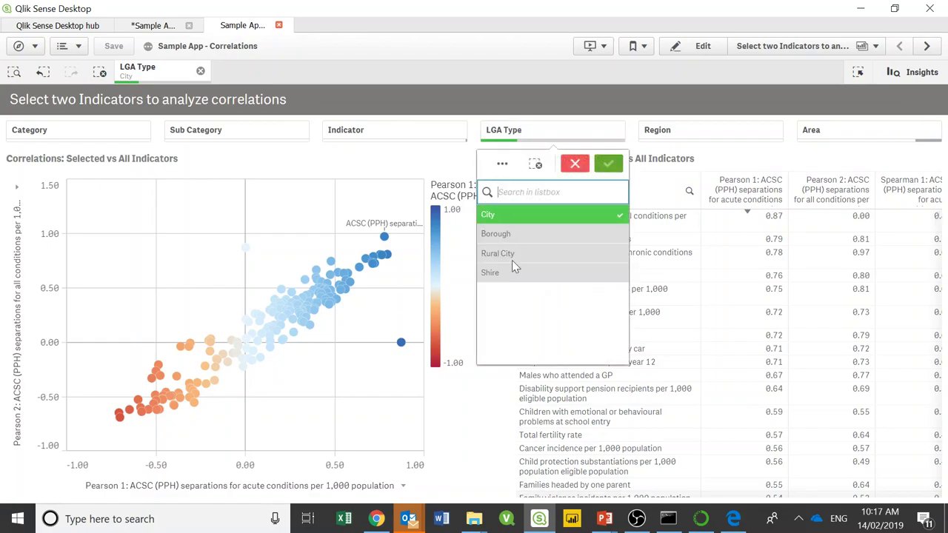
{"action": "left_click", "coordinate": [498, 252]}
{"action": "left_click", "coordinate": [498, 222]}
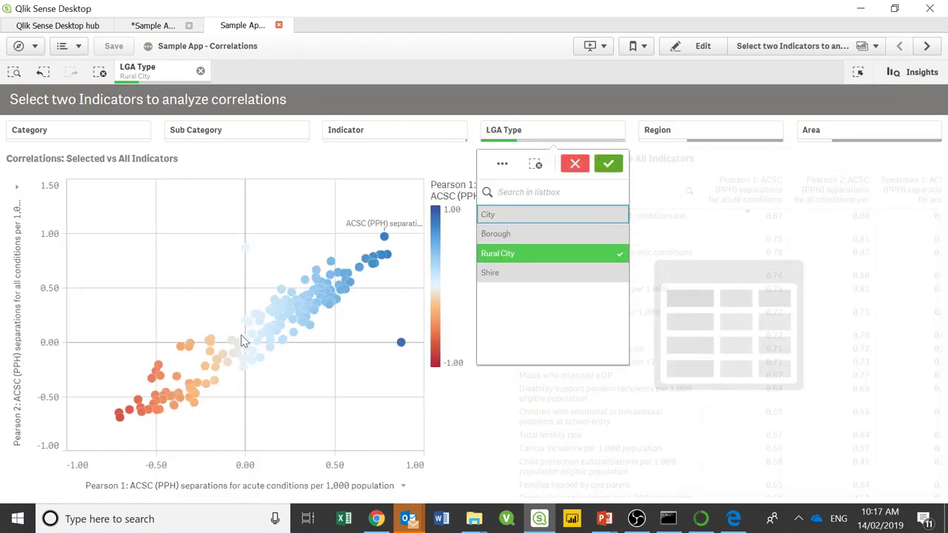
{"action": "left_click", "coordinate": [608, 163]}
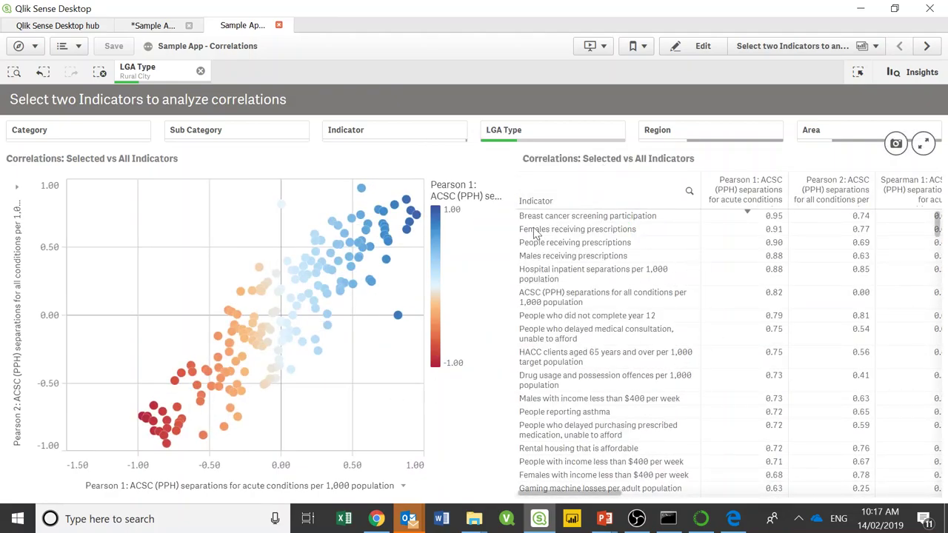
- Put the sheet in edit mode, unlink the correlations table's Pearson Correlation 1 column from its master measure, and open its expression
{"action": "left_click", "coordinate": [666, 46]}
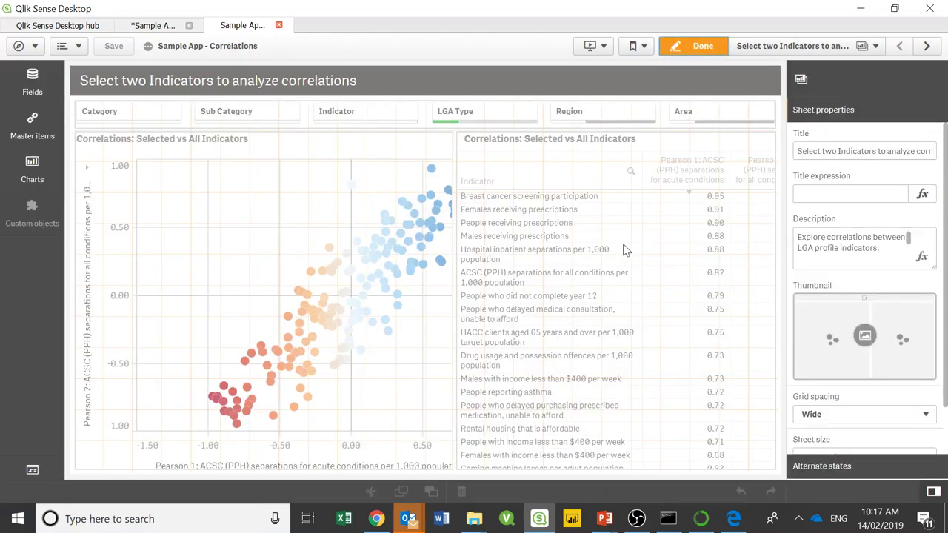
{"action": "left_click", "coordinate": [687, 244]}
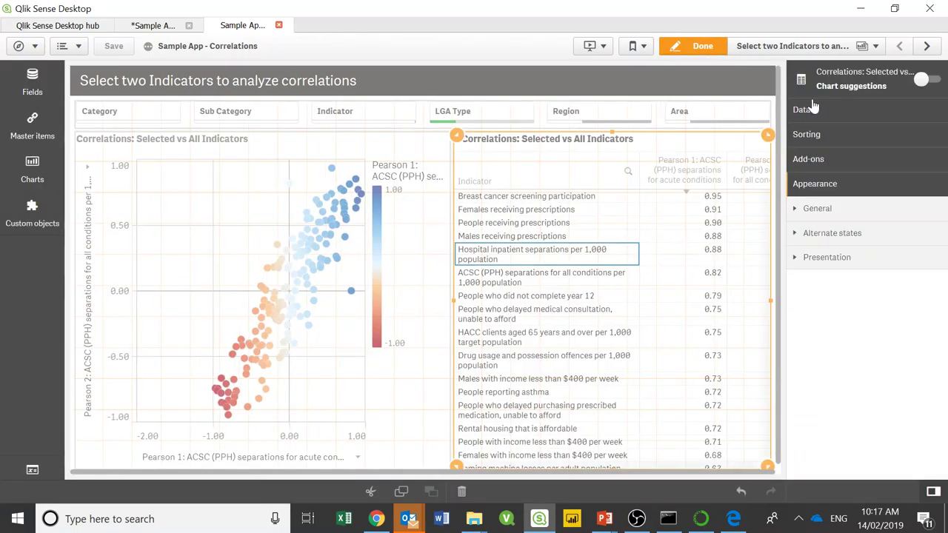
{"action": "left_click", "coordinate": [822, 189]}
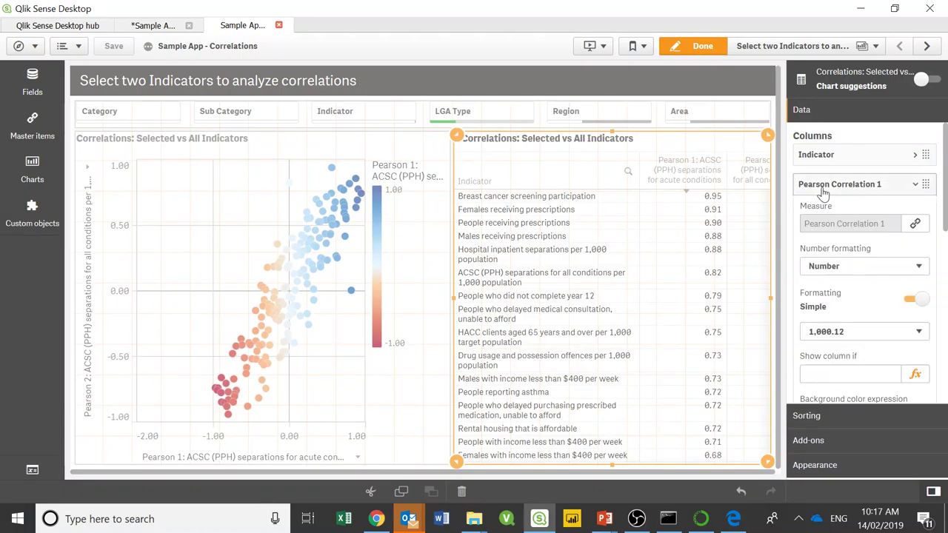
{"action": "left_click", "coordinate": [915, 223]}
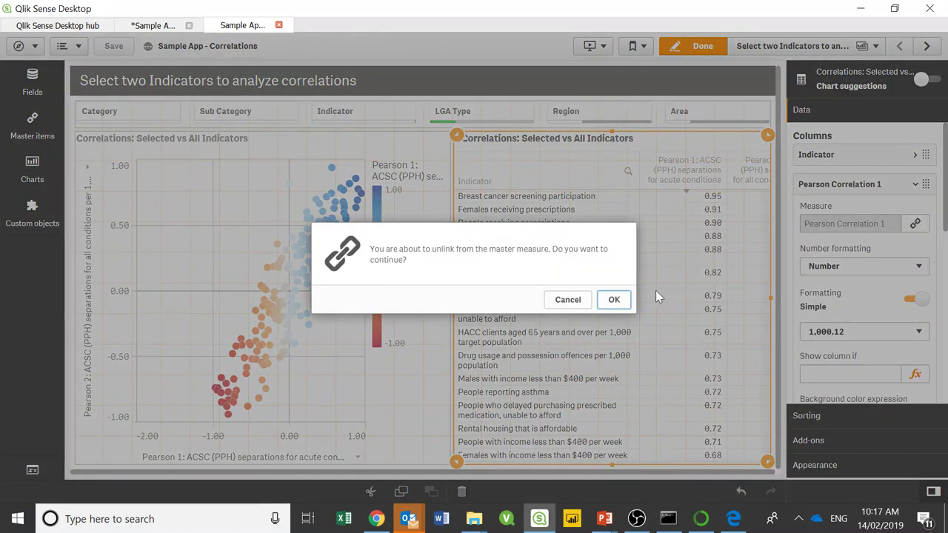
{"action": "left_click", "coordinate": [613, 300]}
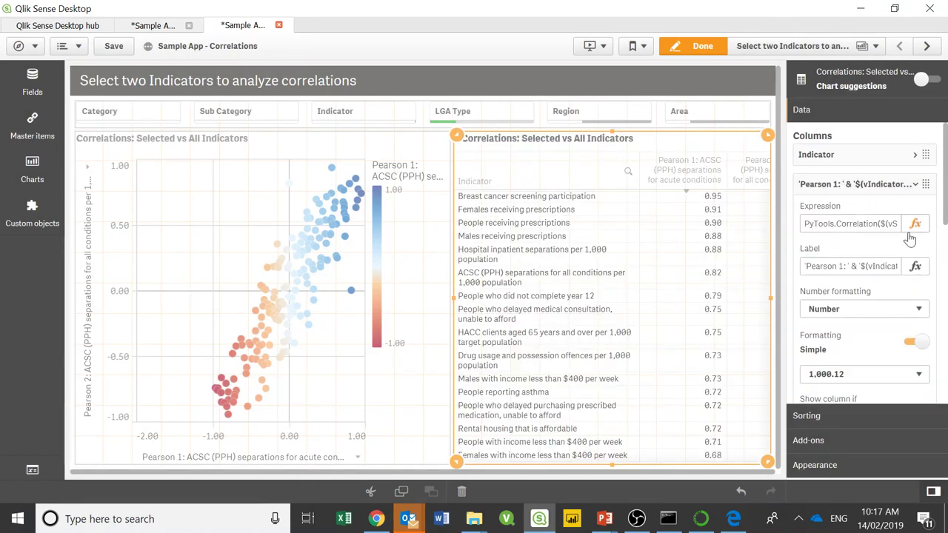
{"action": "left_click", "coordinate": [913, 228]}
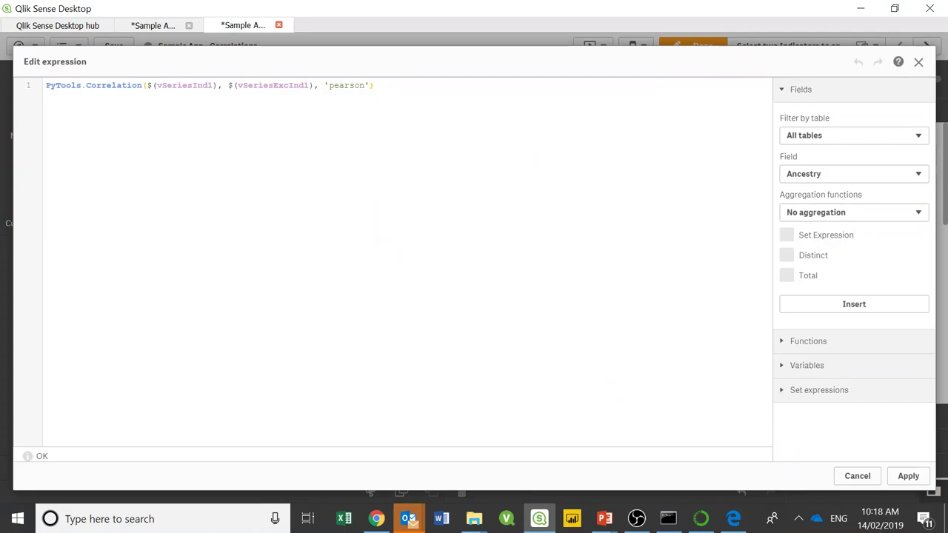
- Try a sum(Sales) expression below the PyTools.Correlation formula, and delete it from the editor
{"action": "key", "text": "Return"}
{"action": "key", "text": "Return"}
{"action": "type", "text": "sum(Sales)"}
{"action": "key", "text": "BackSpace"}
{"action": "key", "text": "BackSpace"}
{"action": "key", "text": "BackSpace"}
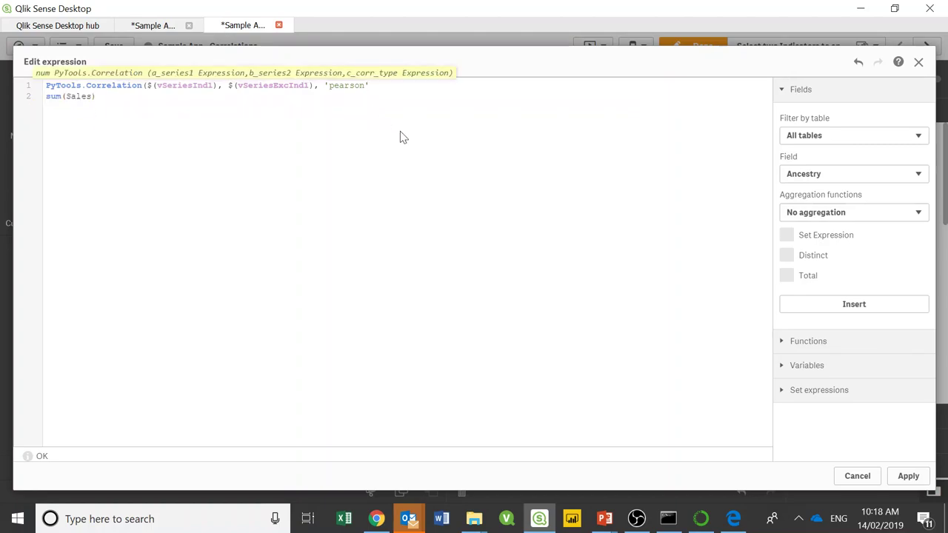
{"action": "left_click", "coordinate": [400, 132]}
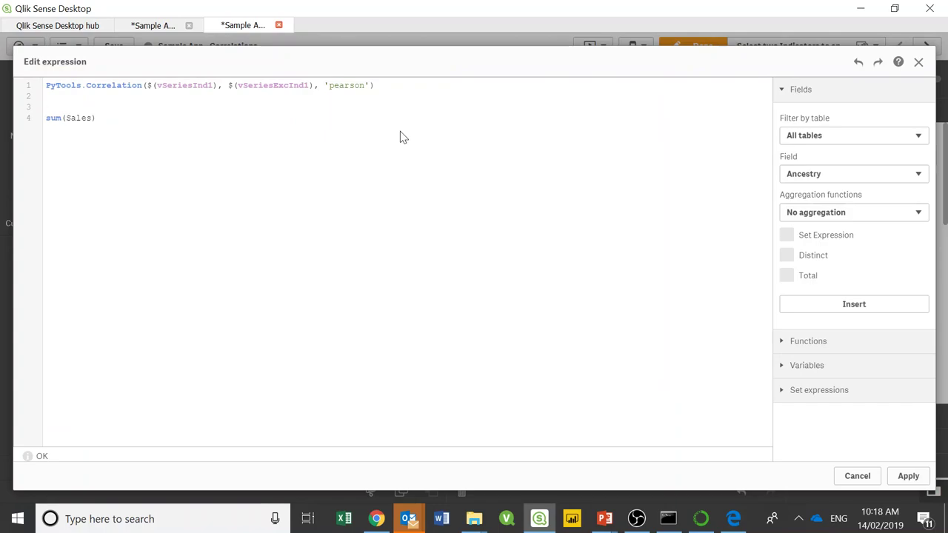
{"action": "key", "text": "shift+Up"}
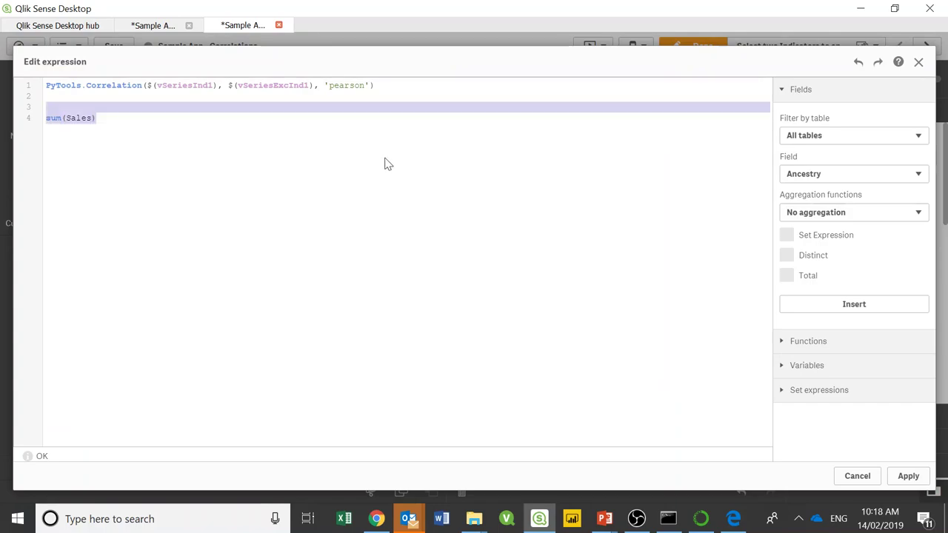
{"action": "key", "text": "BackSpace"}
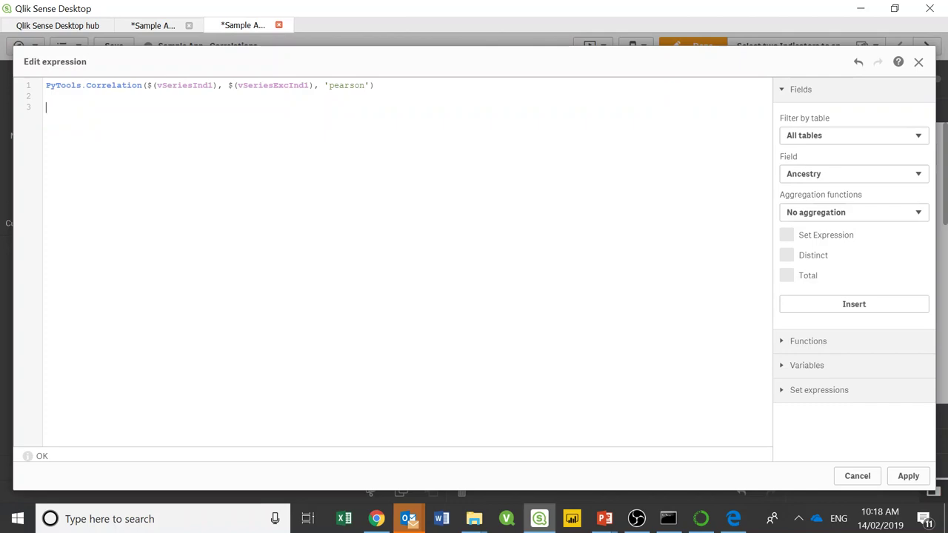
- Examine the first series argument and the 'pearson' correlation type in the PyTools.Correlation expression
{"action": "mouse_move", "coordinate": [82, 86]}
{"action": "left_mouse_down"}
{"action": "mouse_move", "coordinate": [46, 90]}
{"action": "mouse_move", "coordinate": [207, 86]}
{"action": "left_mouse_up"}
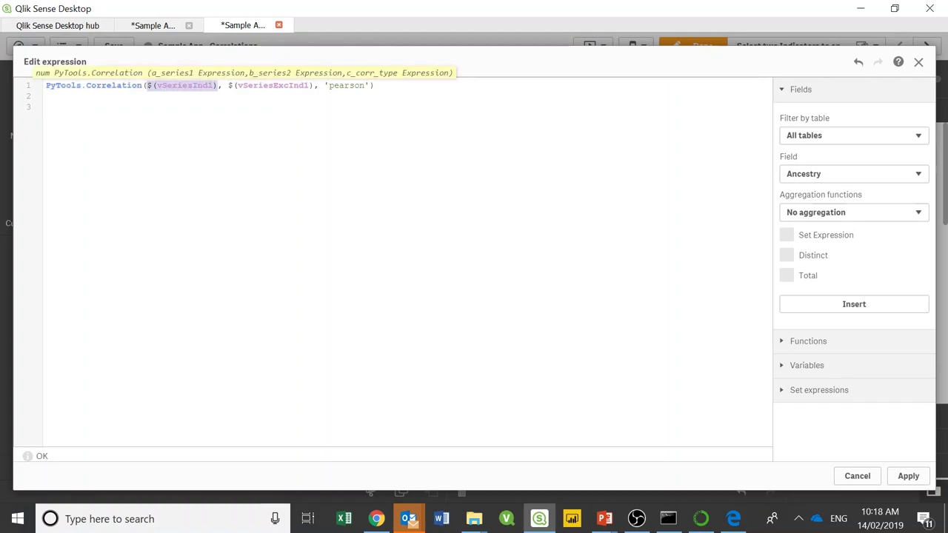
{"action": "left_click", "coordinate": [328, 86]}
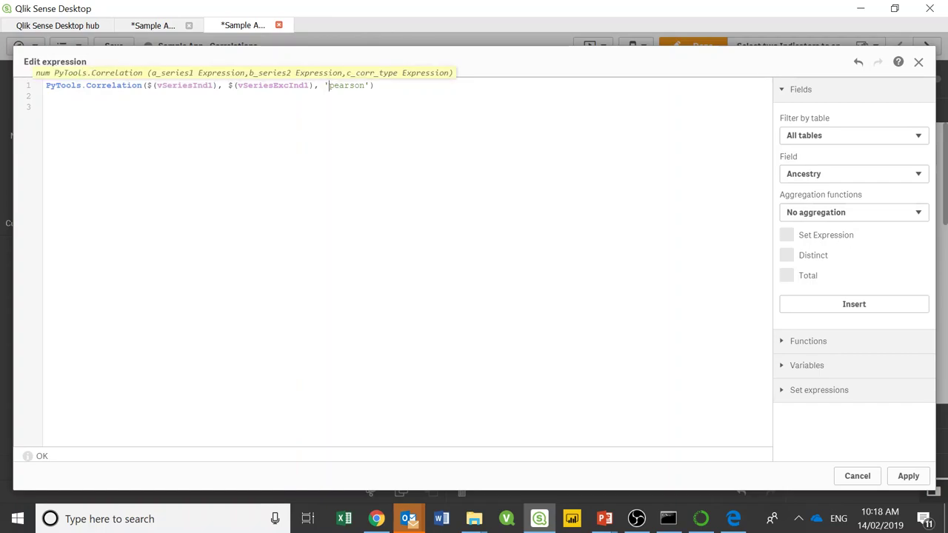
{"action": "left_click_drag", "start_coordinate": [328, 86], "coordinate": [365, 86]}
{"action": "left_click", "coordinate": [380, 169]}
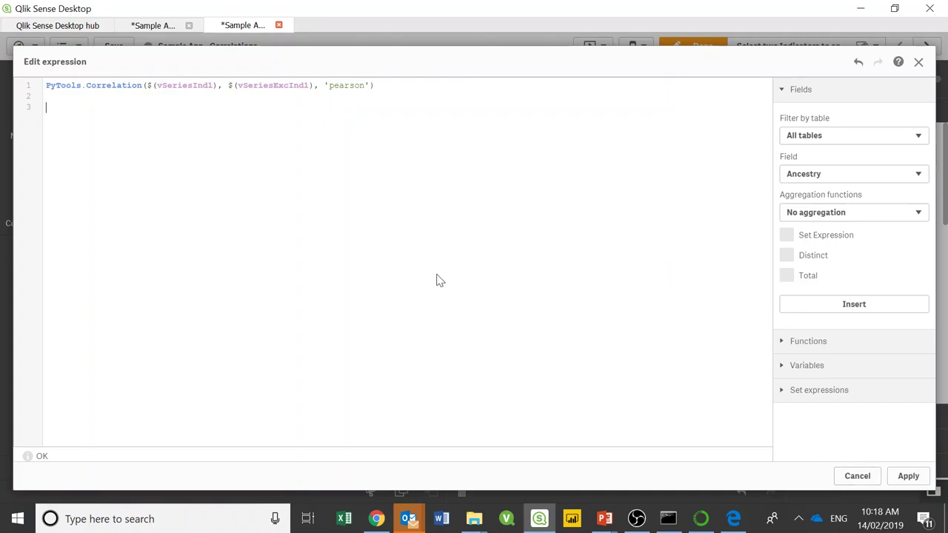
- Cancel the expression edit, leave the sheet's edit mode and close the Correlations app
{"action": "left_click", "coordinate": [871, 481]}
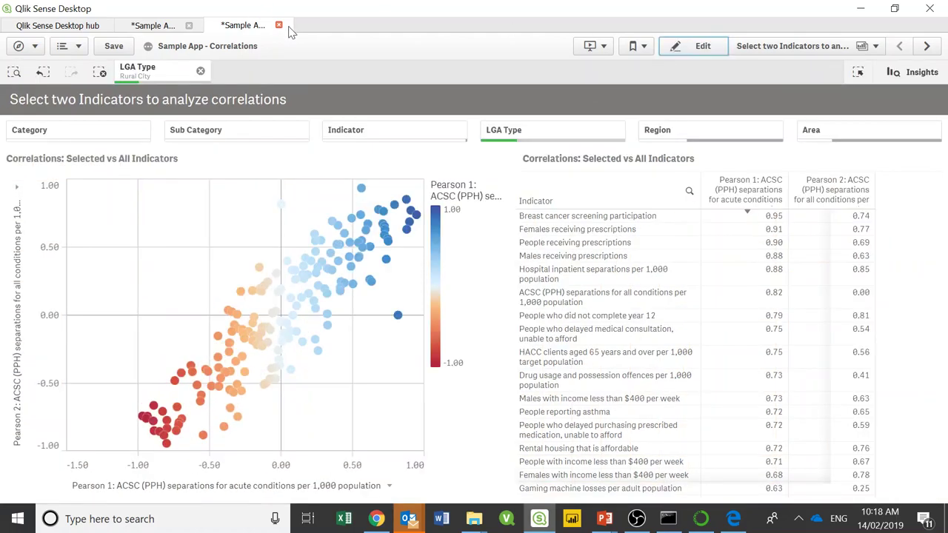
{"action": "left_click", "coordinate": [279, 25]}
{"action": "left_click", "coordinate": [527, 314]}
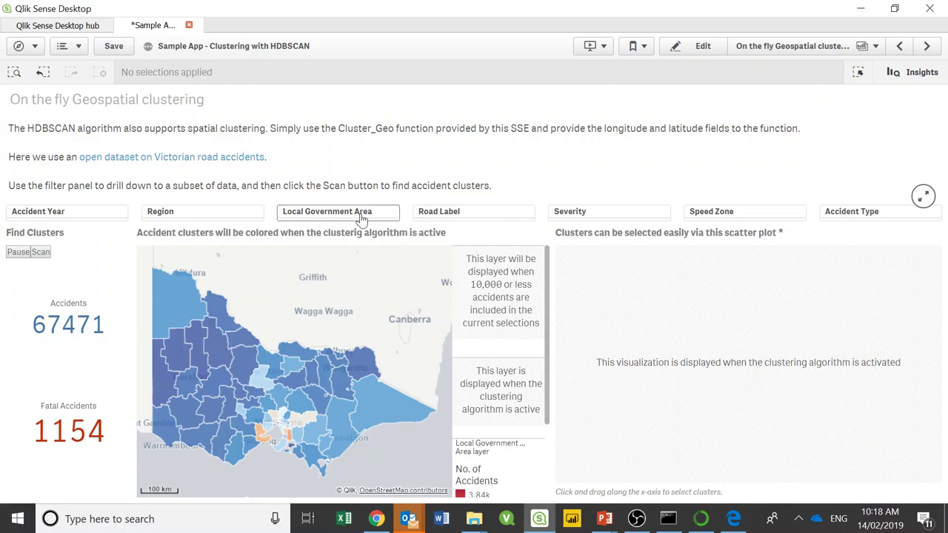
- Filter the geospatial clustering sheet to the Metropolitan North West and Metropolitan South East regions
{"action": "left_click", "coordinate": [326, 211]}
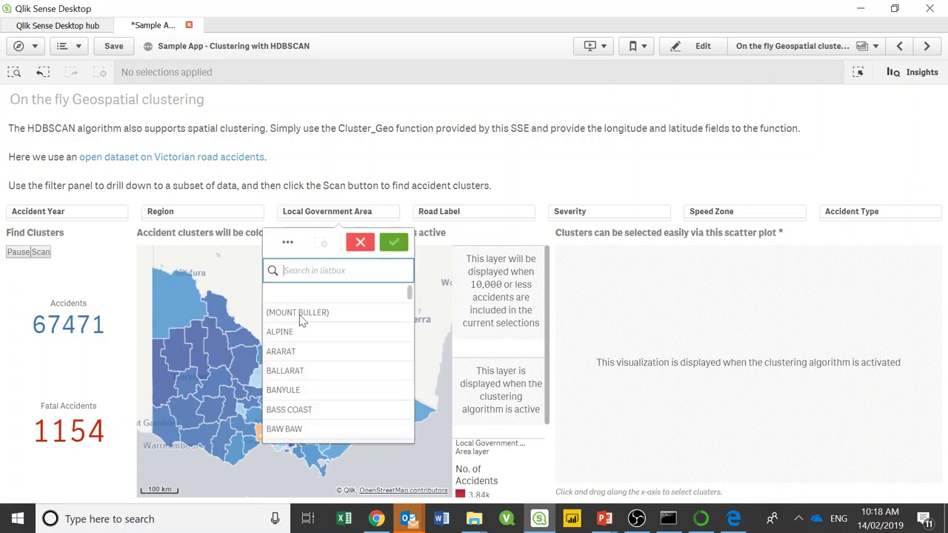
{"action": "left_click", "coordinate": [207, 216]}
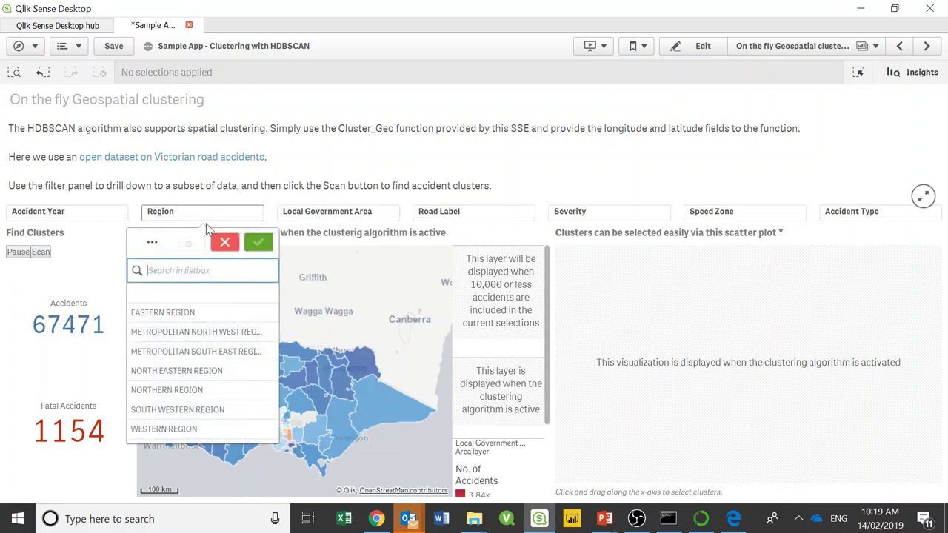
{"action": "left_click", "coordinate": [172, 332]}
{"action": "left_click", "coordinate": [172, 351]}
{"action": "left_click", "coordinate": [259, 242]}
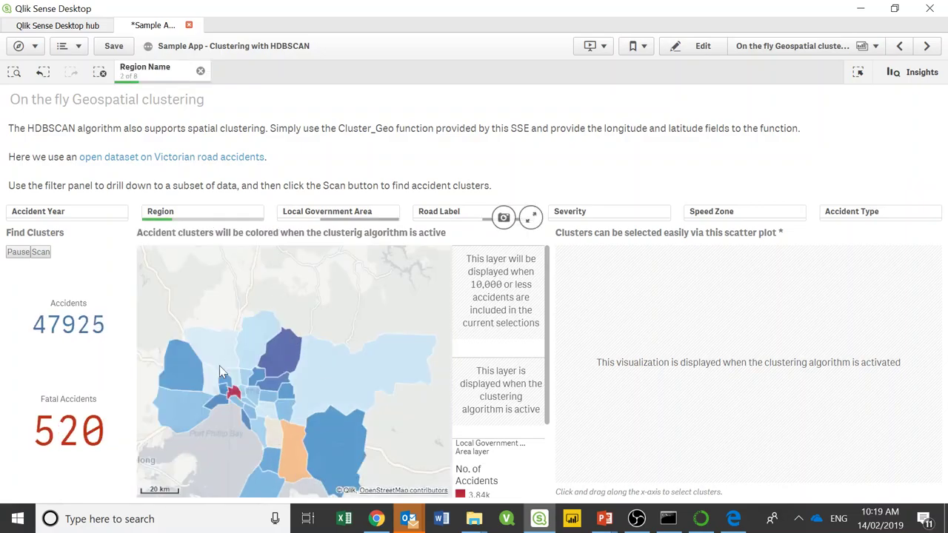
- Filter the accidents' Severity to Non injury accident and Other injury accident
{"action": "left_click", "coordinate": [571, 212]}
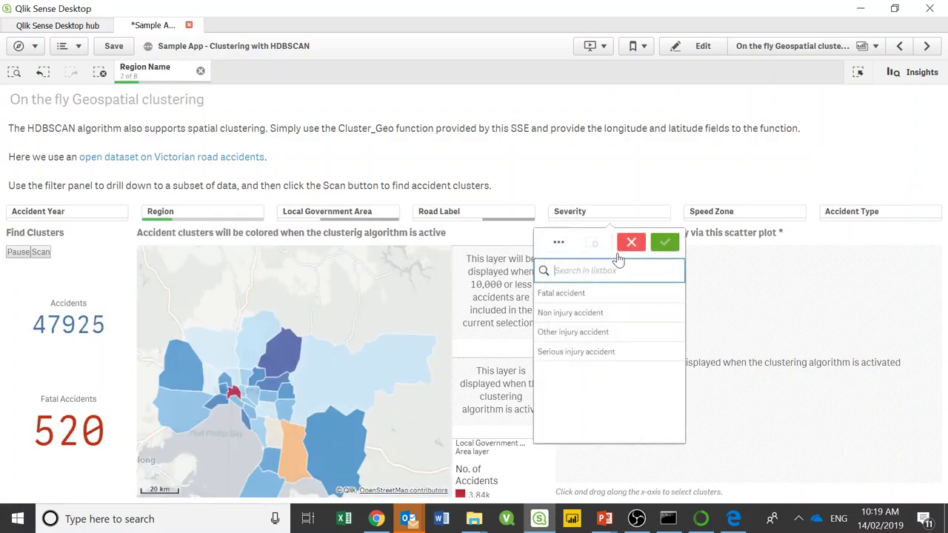
{"action": "left_click", "coordinate": [559, 314]}
{"action": "left_click", "coordinate": [561, 331]}
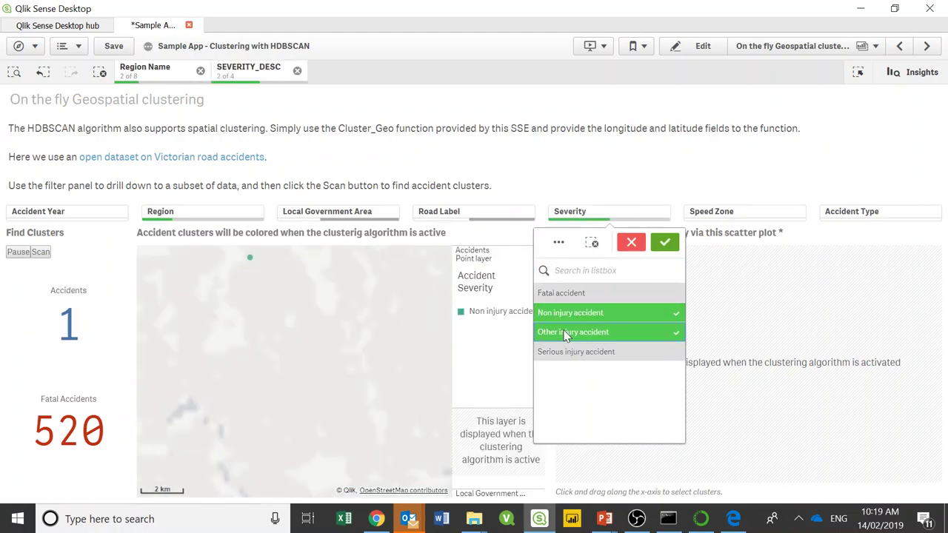
{"action": "left_click", "coordinate": [665, 244]}
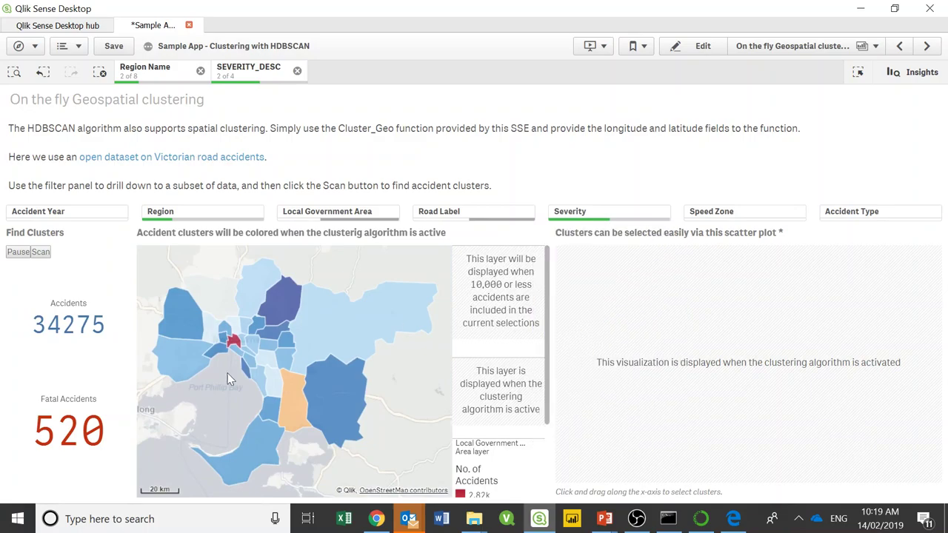
- Filter the Local Government Area to Bayside, Boroondara, Brimbank, Cardinia and Casey
{"action": "left_click", "coordinate": [333, 214]}
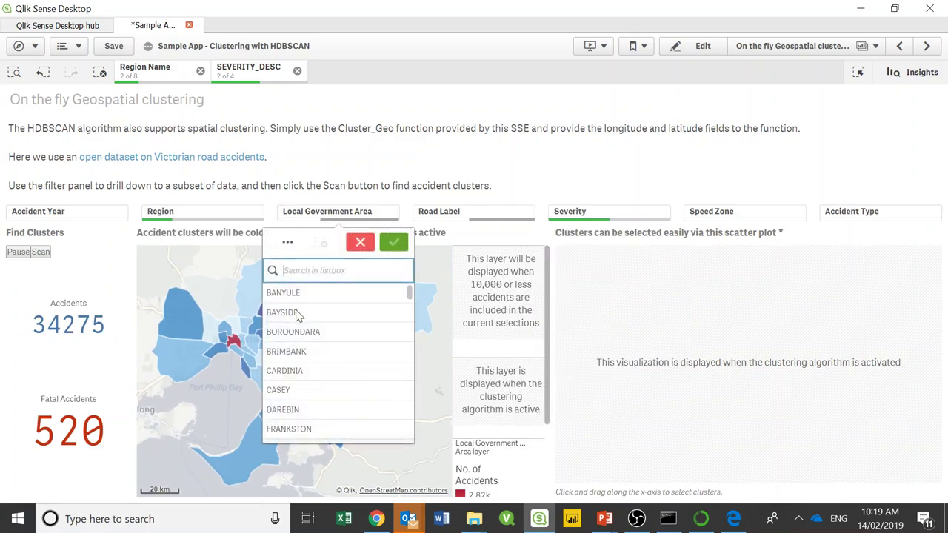
{"action": "left_click_drag", "start_coordinate": [298, 311], "coordinate": [301, 393]}
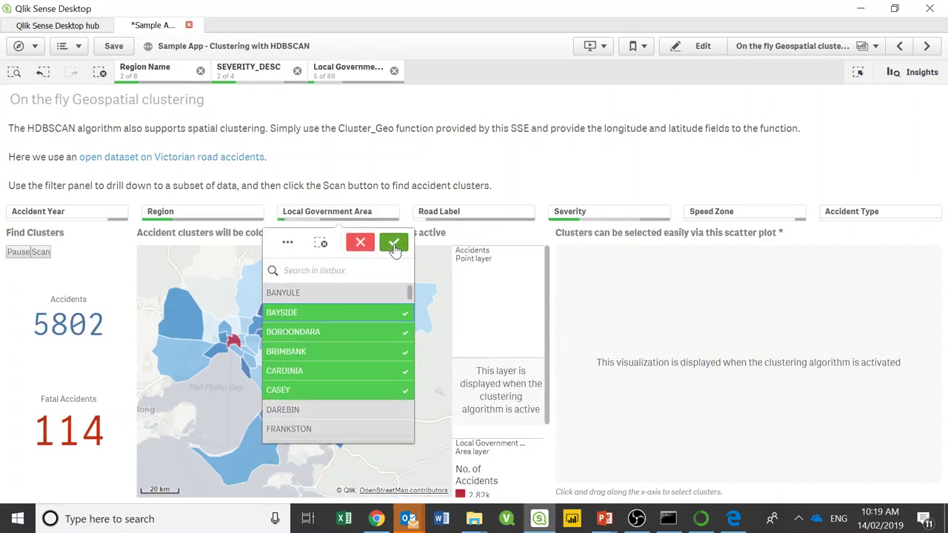
{"action": "left_click", "coordinate": [393, 244]}
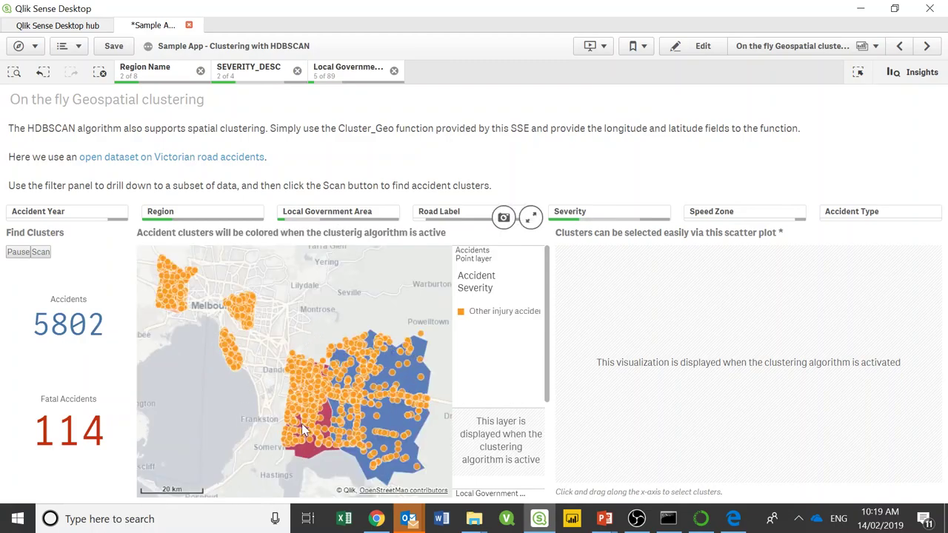
- Run the cluster scan on the filtered accidents and inspect the coloured clusters on the map
{"action": "mouse_move", "coordinate": [302, 429]}
{"action": "left_click", "coordinate": [42, 252]}
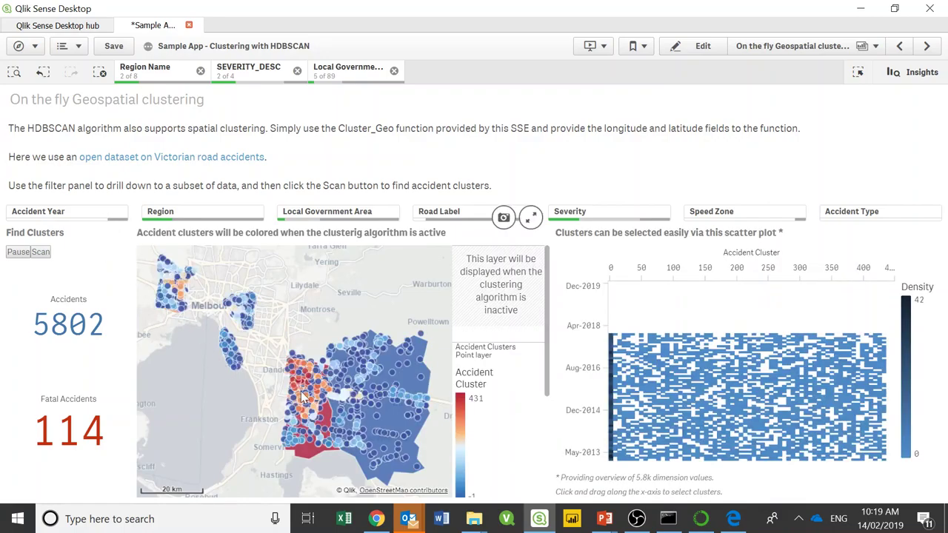
{"action": "scroll", "coordinate": [252, 362], "scroll_direction": "up", "scroll_amount": 2}
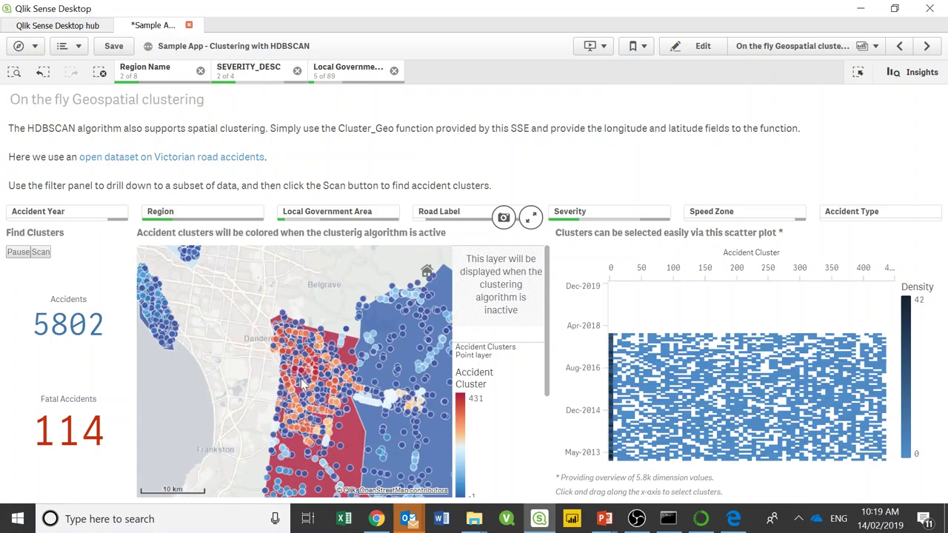
{"action": "mouse_move", "coordinate": [354, 359]}
{"action": "scroll", "coordinate": [249, 414], "scroll_direction": "down", "scroll_amount": 2}
{"action": "mouse_move", "coordinate": [259, 421]}
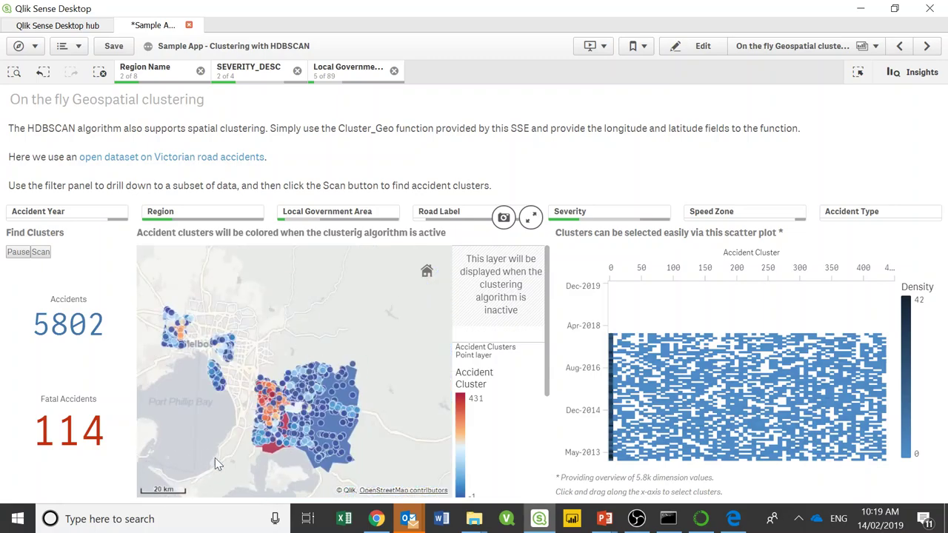
- Close the HDBSCAN clustering app, minimise Qlik Sense Desktop and switch to the PowerPoint slide show
{"action": "left_click", "coordinate": [188, 26]}
{"action": "left_click", "coordinate": [526, 315]}
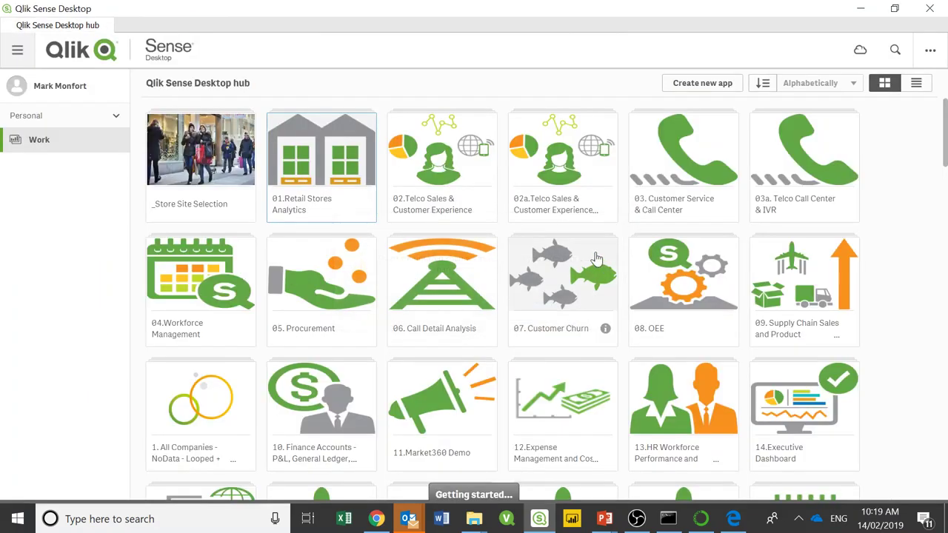
{"action": "left_click", "coordinate": [860, 9]}
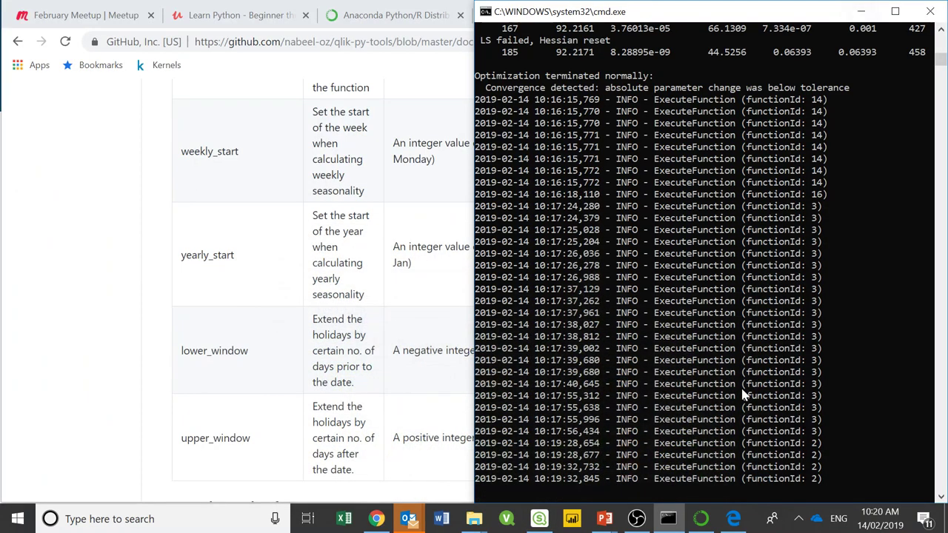
{"action": "mouse_move", "coordinate": [606, 523]}
{"action": "left_click", "coordinate": [657, 465]}
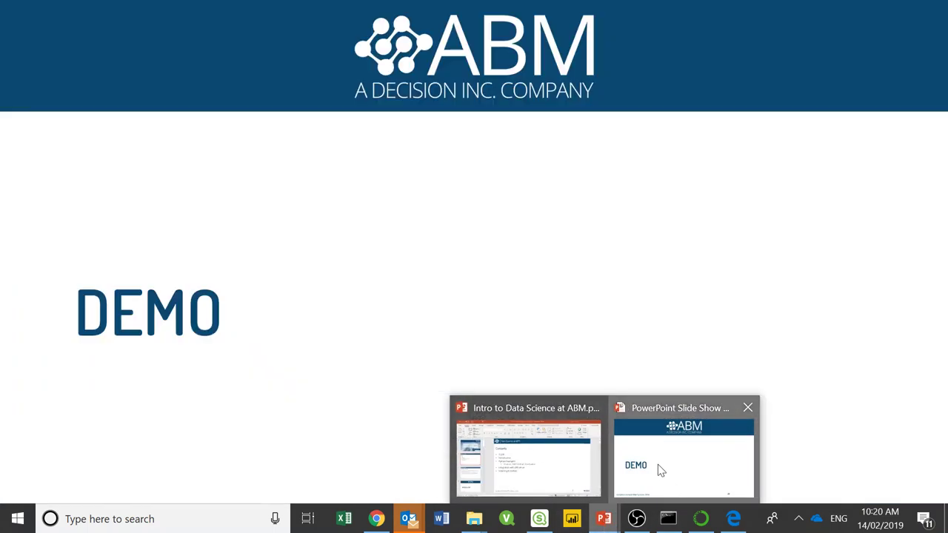